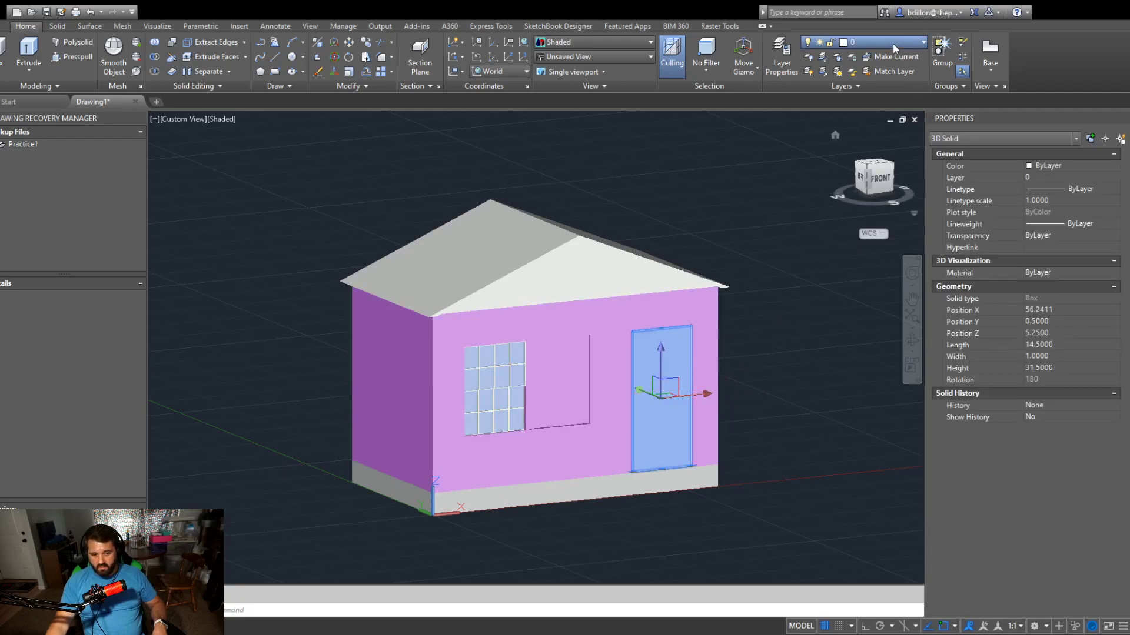
# Assign the door to its green layer and the roof solid to the yellow Roof layer
pyautogui.press('Escape')
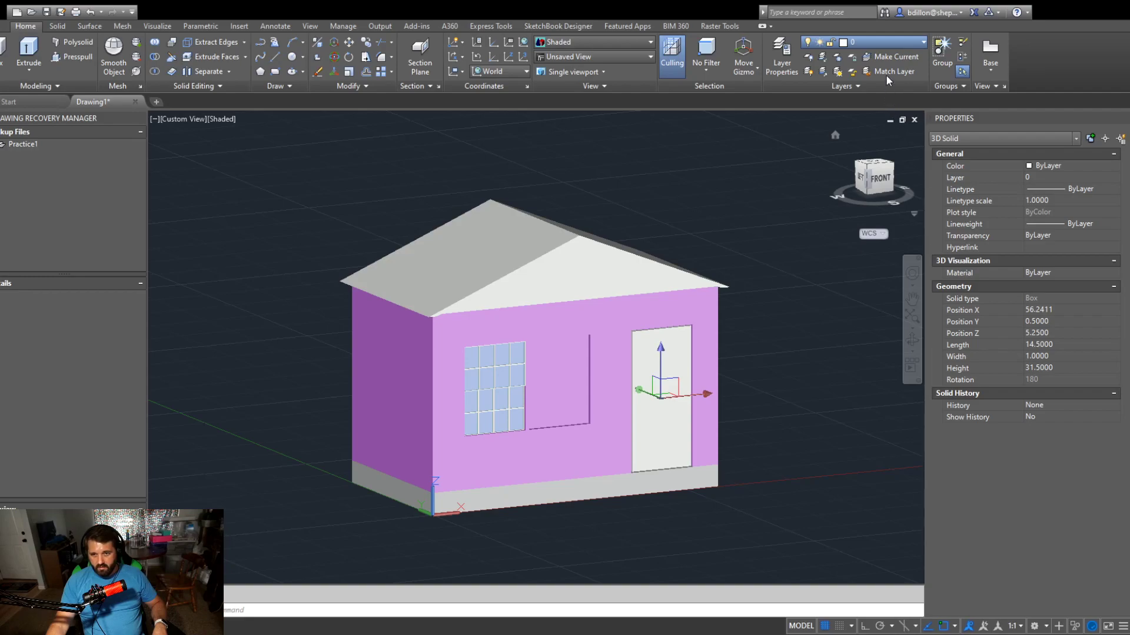
pyautogui.click(591, 279)
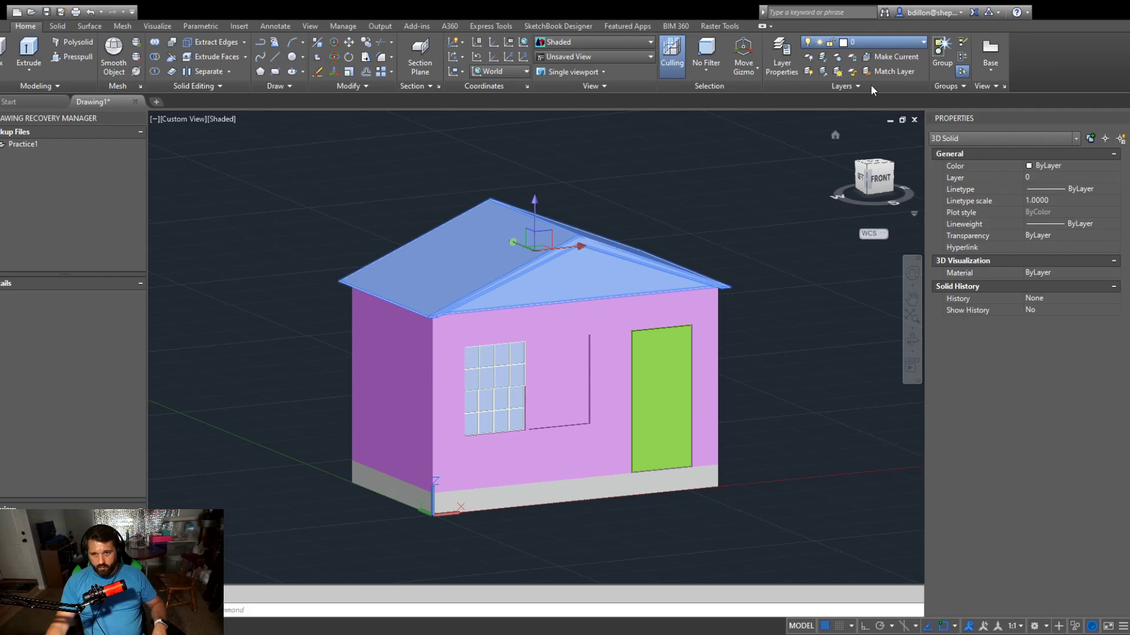
pyautogui.press('Escape')
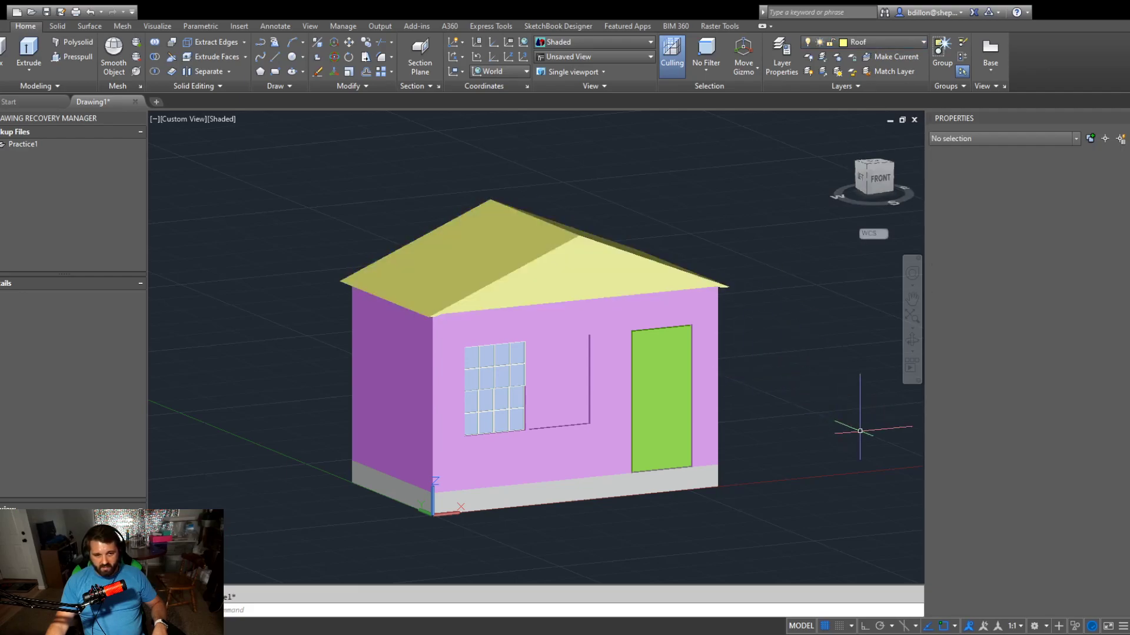
# Set the model's visual style to 2D Wireframe
pyautogui.keyDown('shift'); pyautogui.moveTo(806, 390); pyautogui.dragTo(807, 531, button='middle'); pyautogui.keyUp('shift')
pyautogui.scroll(5, 541, 435)
pyautogui.click(418, 392)
pyautogui.click(451, 320)
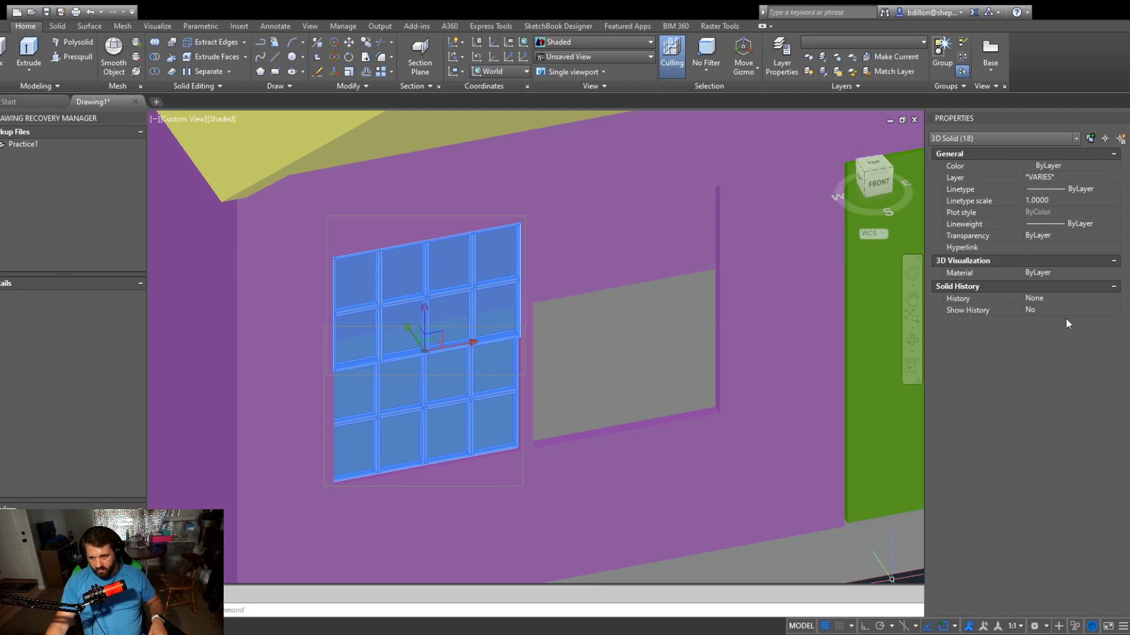
pyautogui.press('Escape')
pyautogui.click(1061, 476)
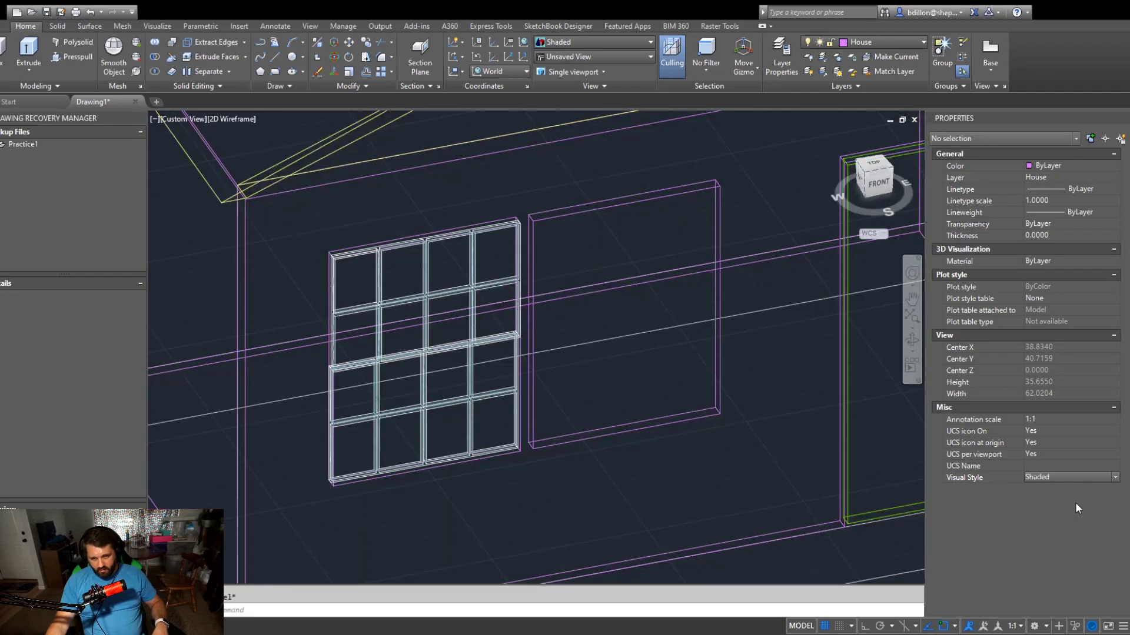
pyautogui.click(1075, 502)
pyautogui.scroll(8, 334, 360)
pyautogui.click(515, 341)
pyautogui.click(457, 472)
pyautogui.scroll(-8, 457, 474)
pyautogui.moveTo(459, 474); pyautogui.dragTo(580, 283, button='middle')
pyautogui.scroll(6, 600, 440)
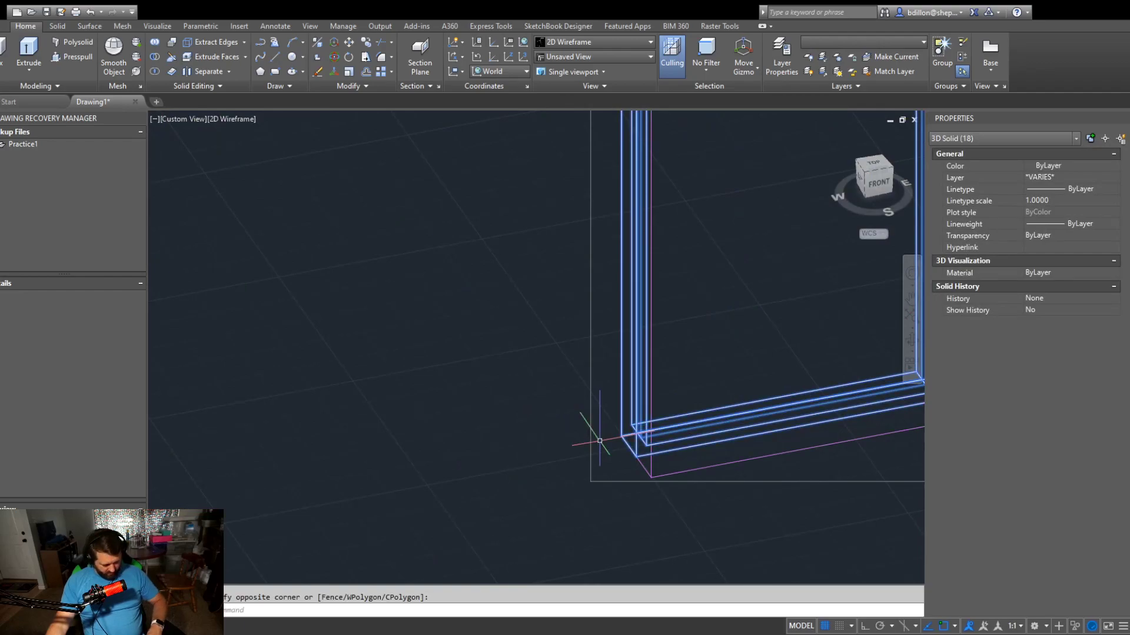
pyautogui.write('c')
pyautogui.press('space')
pyautogui.press('Escape')
pyautogui.scroll(-6, 713, 360)
pyautogui.moveTo(711, 357); pyautogui.dragTo(567, 441, button='middle')
pyautogui.click(681, 325)
pyautogui.click(666, 351)
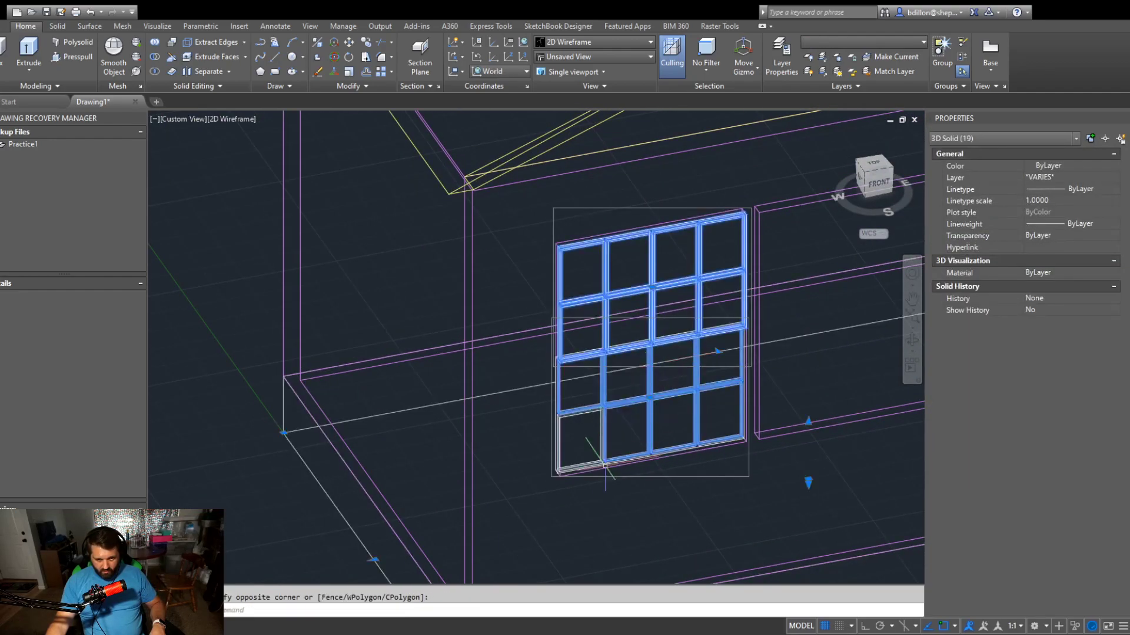
pyautogui.scroll(3, 588, 453)
pyautogui.scroll(2, 604, 451)
pyautogui.scroll(2, 603, 361)
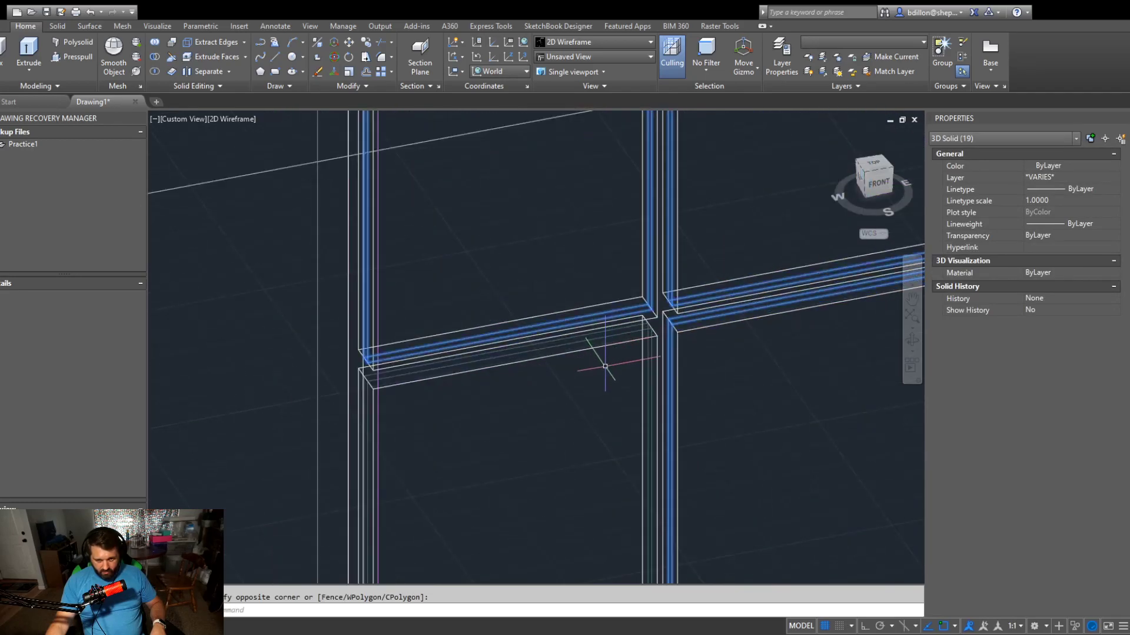
pyautogui.press('Escape')
# Copy both grouped window sashes from their lower outer corner to the matching corner of the empty window opening next to them
pyautogui.scroll(2, 629, 347)
pyautogui.click(628, 341)
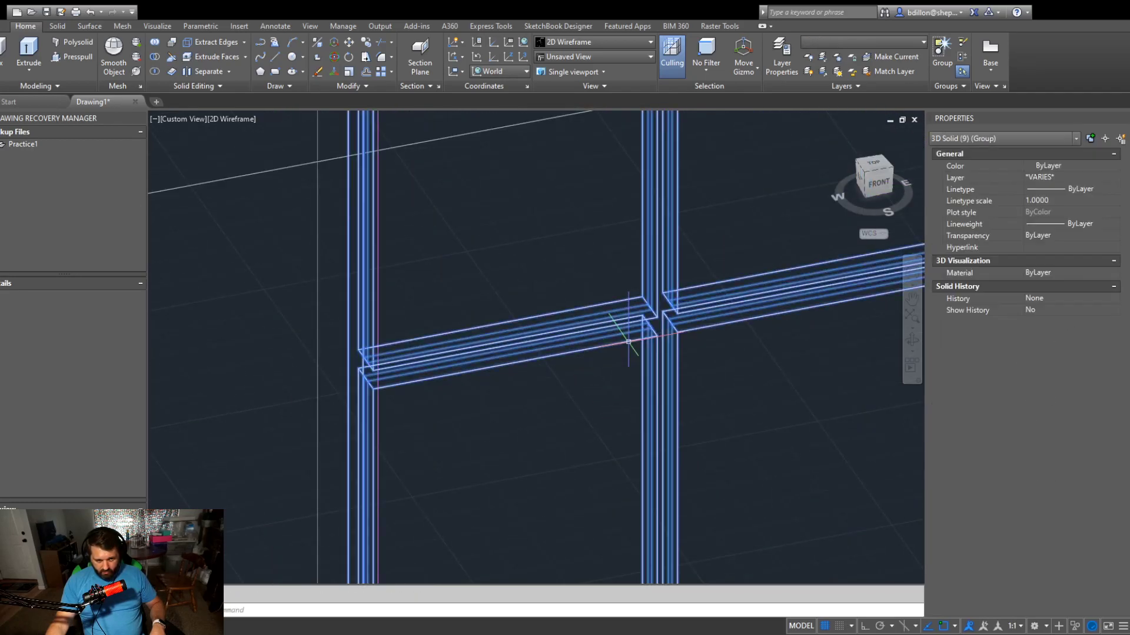
pyautogui.scroll(-4, 611, 378)
pyautogui.scroll(3, 629, 283)
pyautogui.click(580, 290)
pyautogui.scroll(-5, 558, 447)
pyautogui.moveTo(558, 448); pyautogui.dragTo(610, 400, button='middle')
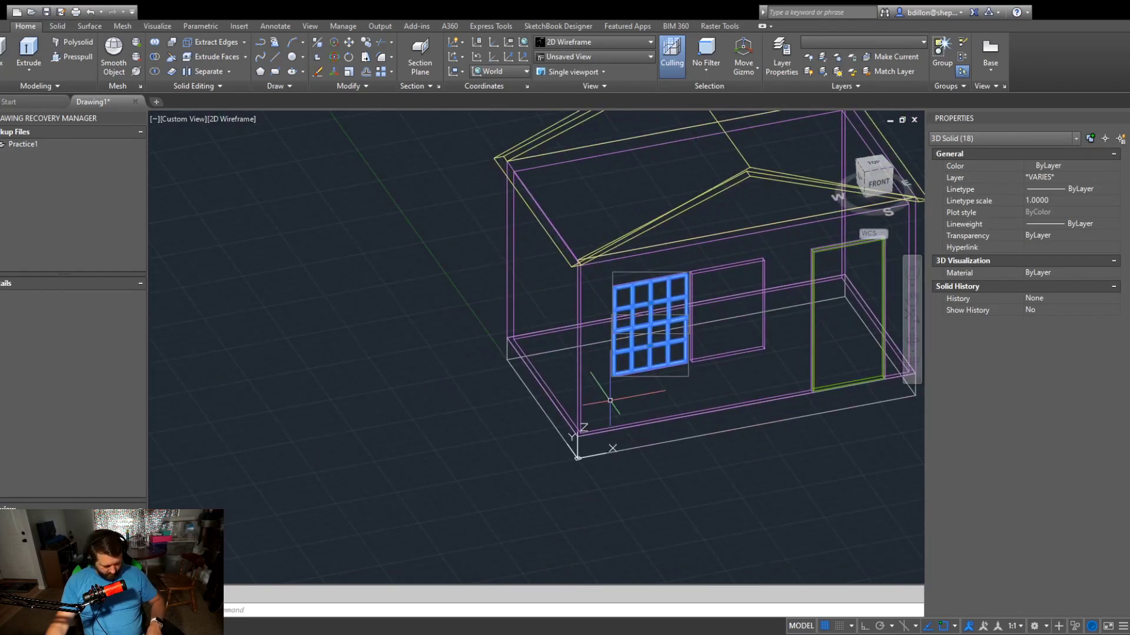
pyautogui.scroll(8, 648, 389)
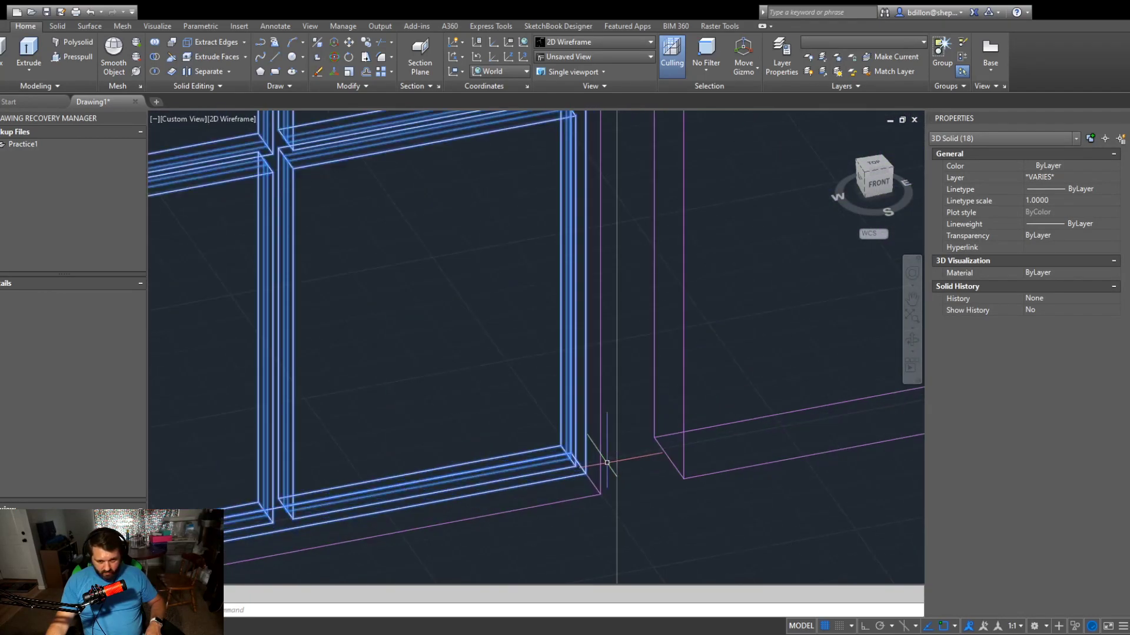
pyautogui.scroll(-6, 490, 517)
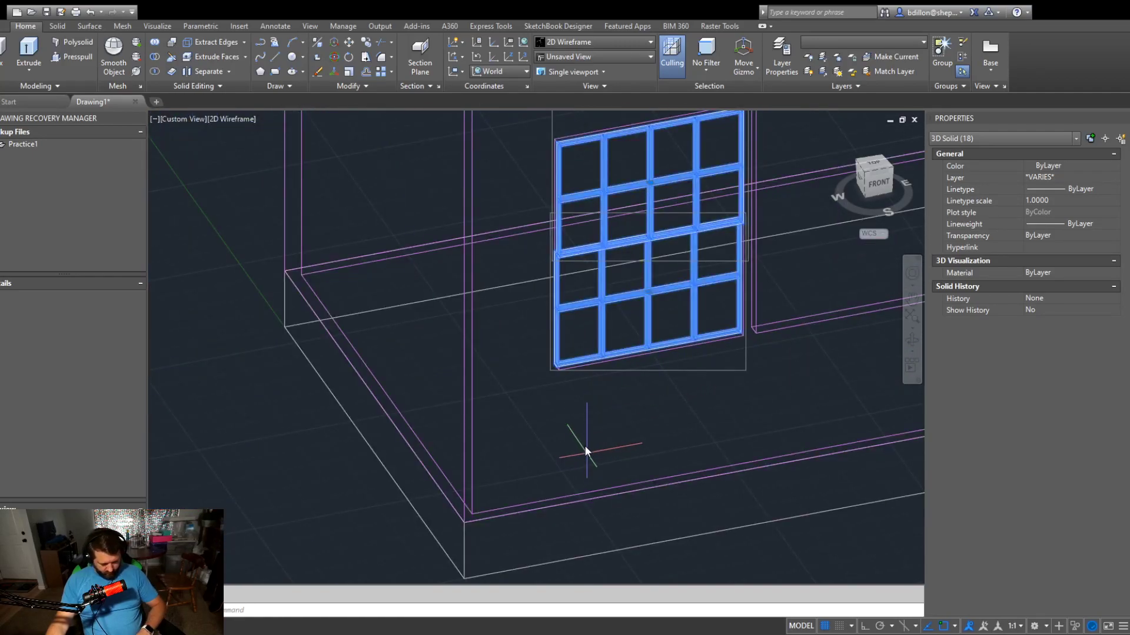
pyautogui.write('co')
pyautogui.press('Return')
pyautogui.scroll(9, 553, 366)
pyautogui.click(538, 367)
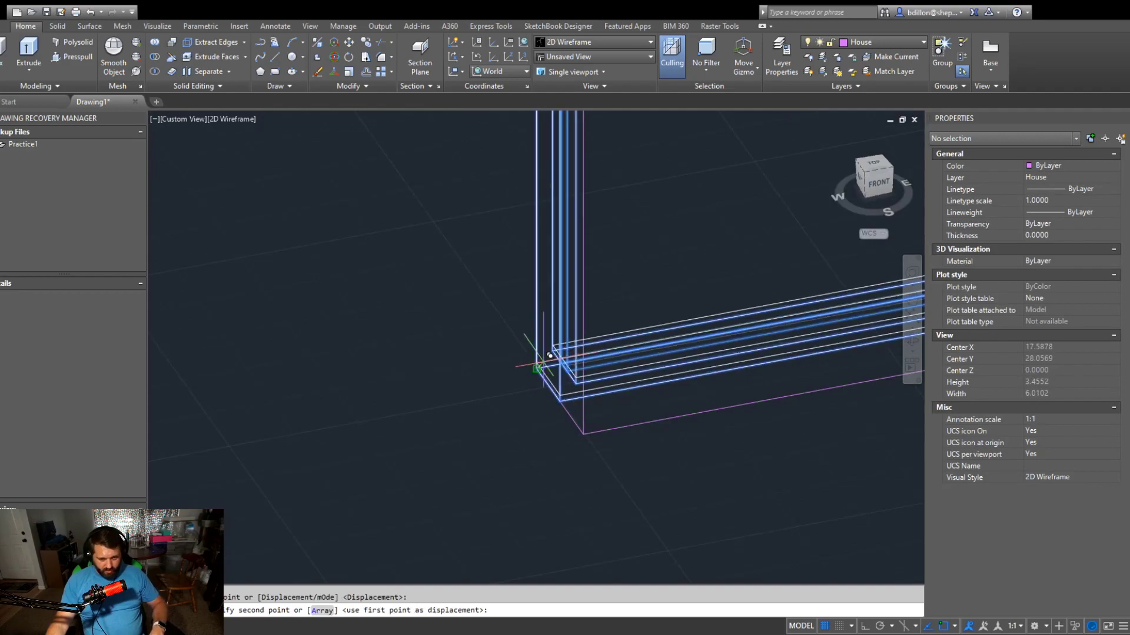
pyautogui.scroll(-6, 551, 356)
pyautogui.scroll(6, 652, 376)
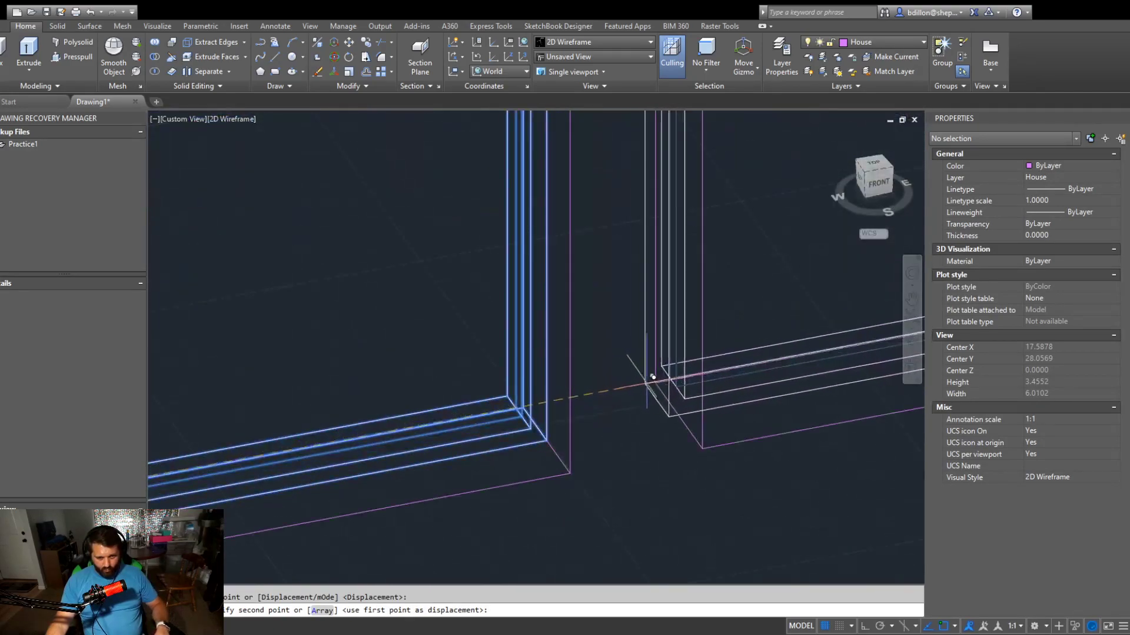
pyautogui.click(656, 383)
pyautogui.scroll(-5, 647, 400)
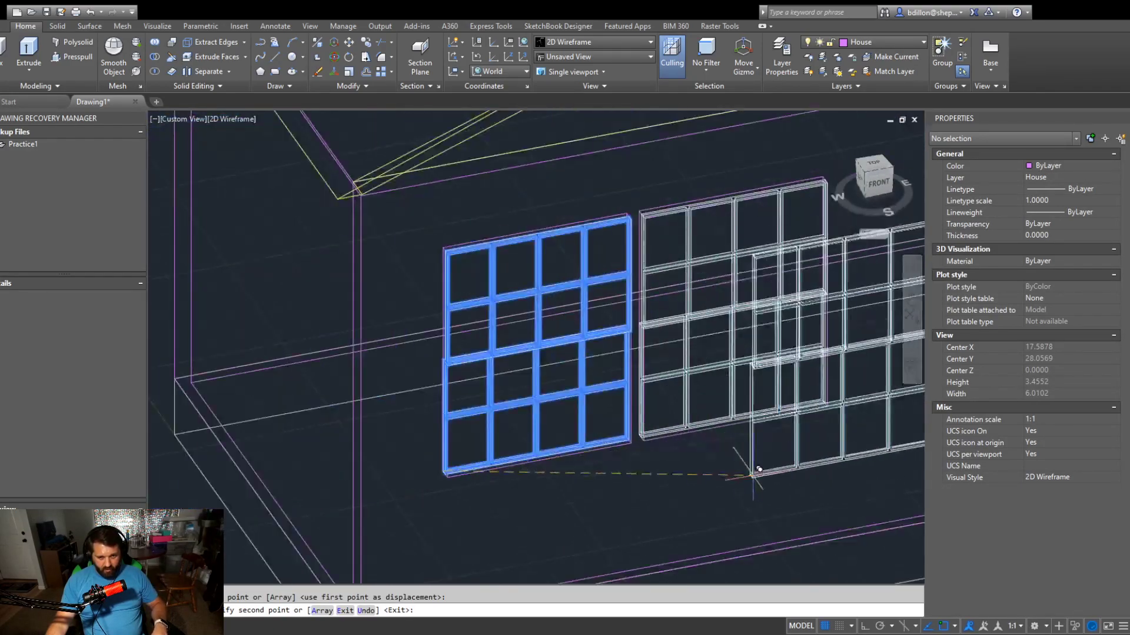
pyautogui.press('Escape')
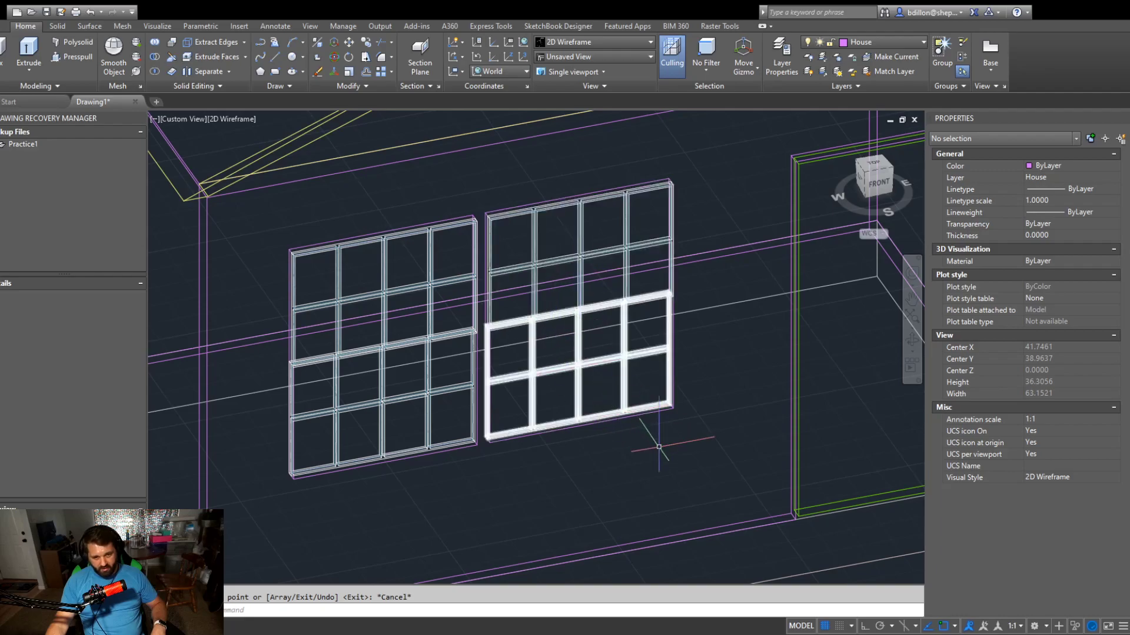
# Examine the wireframe house from a lower front angle, including both windows and the roof
pyautogui.moveTo(692, 462)
pyautogui.keyDown('shift'); pyautogui.mouseDown(button='middle')
pyautogui.moveTo(638, 469)
pyautogui.moveTo(690, 459)
pyautogui.mouseUp(button='middle'); pyautogui.keyUp('shift')
pyautogui.scroll(-4, 672, 405)
pyautogui.moveTo(670, 401); pyautogui.dragTo(582, 507, button='middle')
pyautogui.keyDown('shift'); pyautogui.moveTo(608, 510); pyautogui.dragTo(681, 439, button='middle'); pyautogui.keyUp('shift')
pyautogui.click(528, 191)
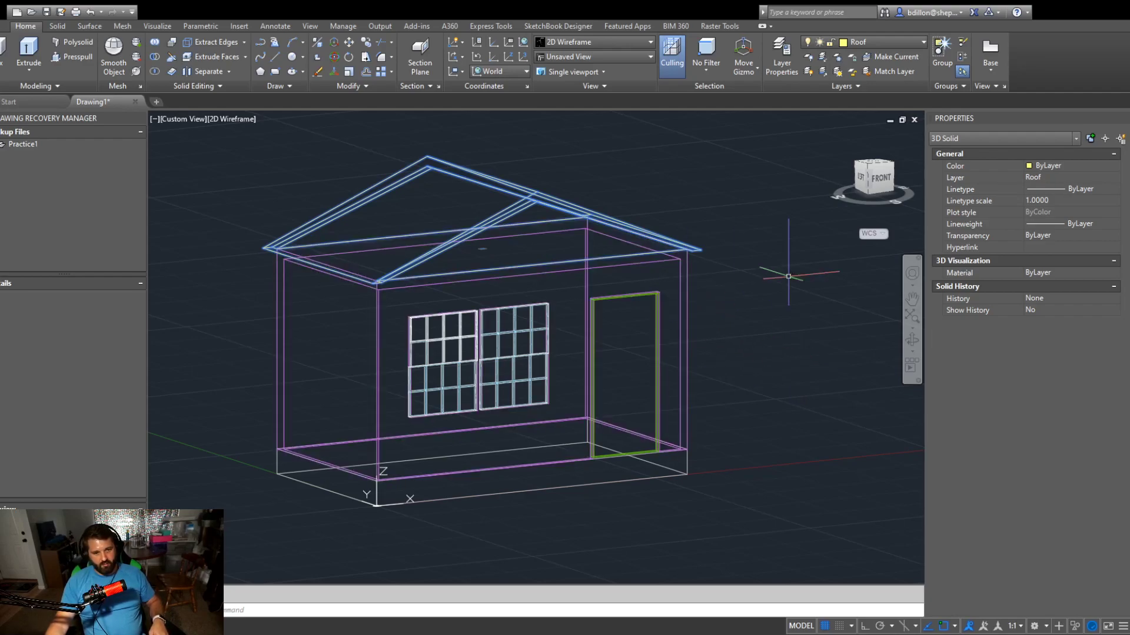
pyautogui.scroll(6, 616, 257)
pyautogui.press('Escape')
pyautogui.scroll(-7, 620, 254)
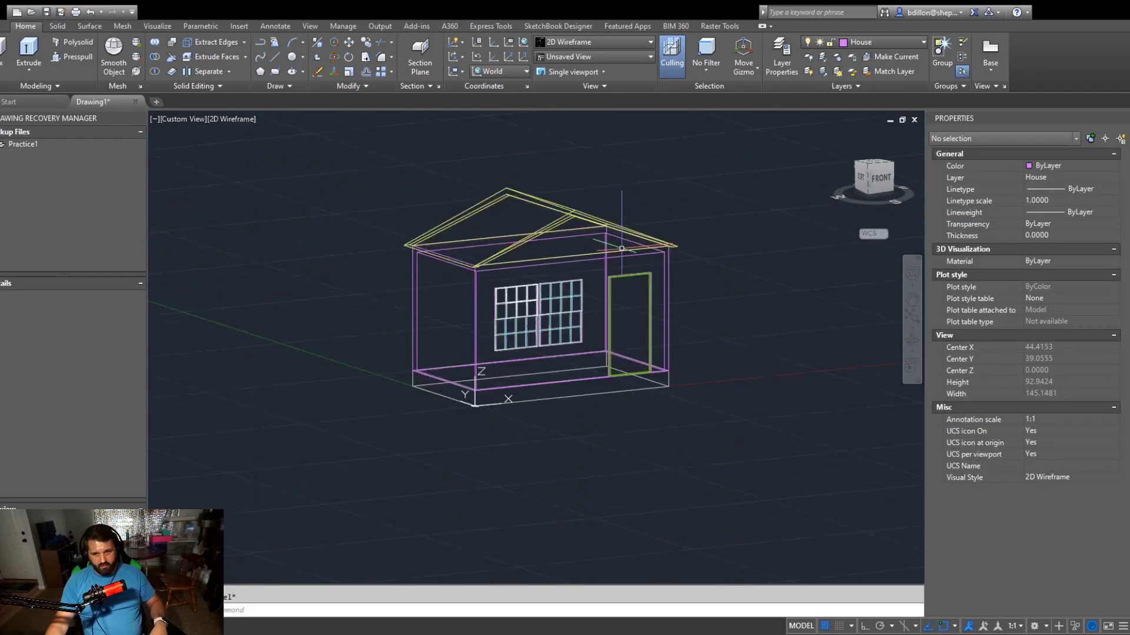
pyautogui.moveTo(603, 243); pyautogui.dragTo(642, 298, button='middle')
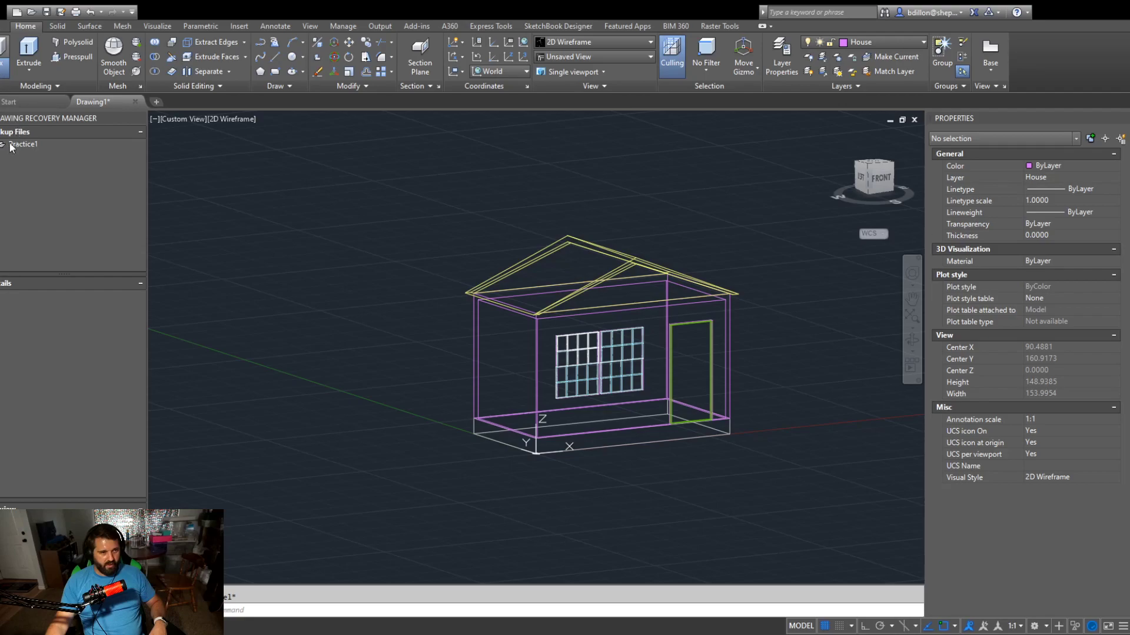
pyautogui.click(20, 209)
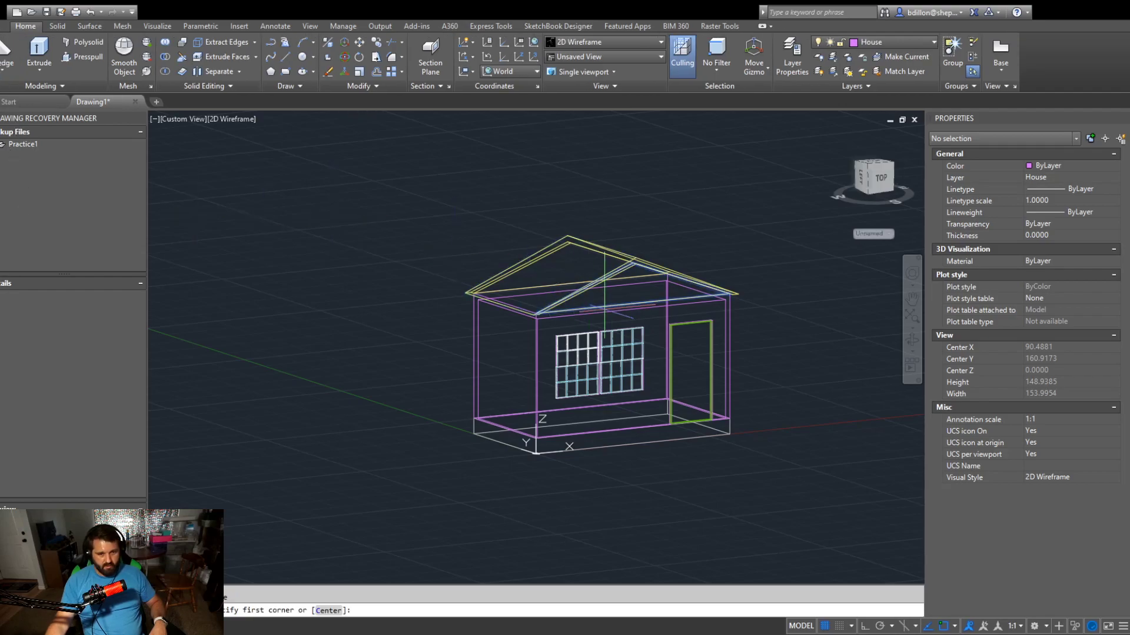
pyautogui.scroll(6, 611, 296)
pyautogui.keyDown('shift'); pyautogui.moveTo(624, 295); pyautogui.dragTo(632, 324, button='middle'); pyautogui.keyUp('shift')
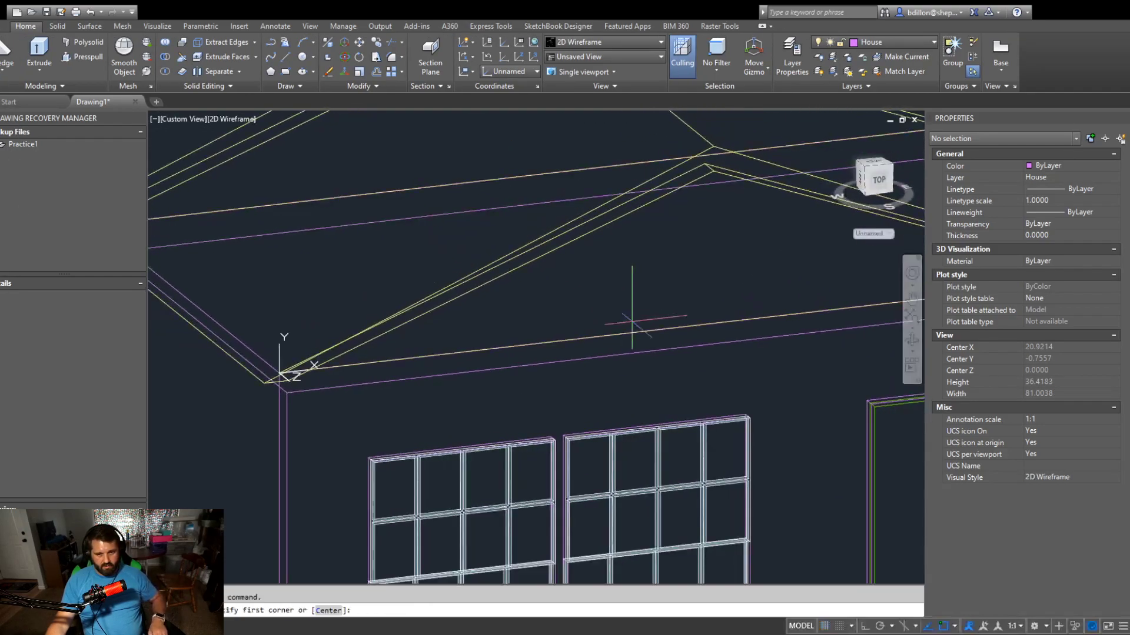
pyautogui.click(735, 319)
pyautogui.moveTo(664, 291); pyautogui.dragTo(442, 347, button='middle')
pyautogui.moveTo(653, 234); pyautogui.dragTo(599, 284, button='middle')
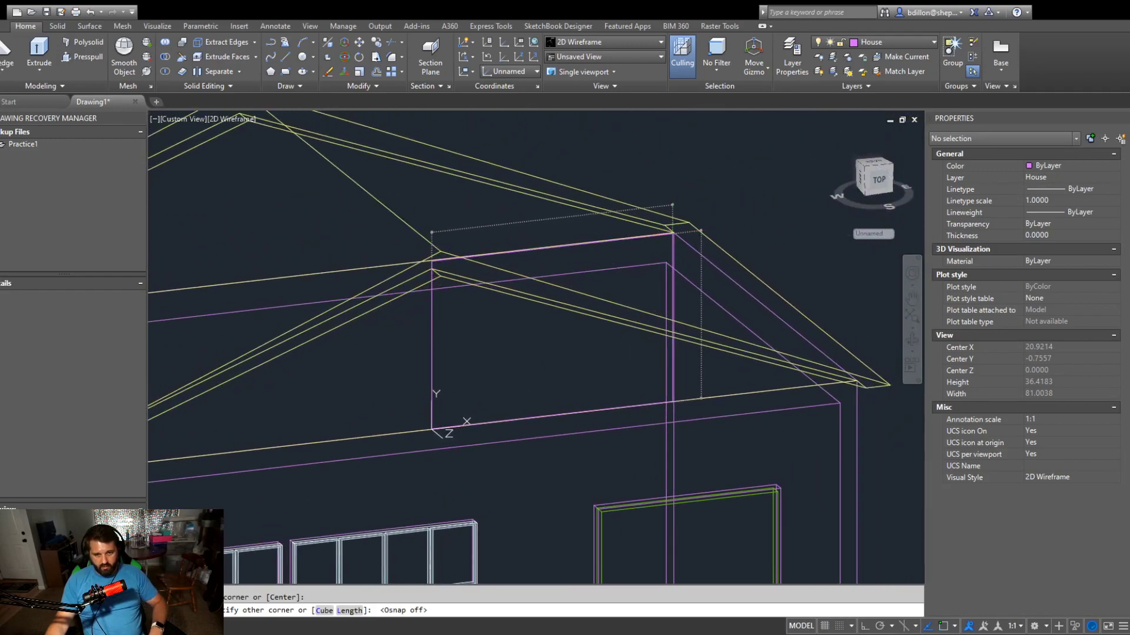
pyautogui.scroll(-5, 701, 231)
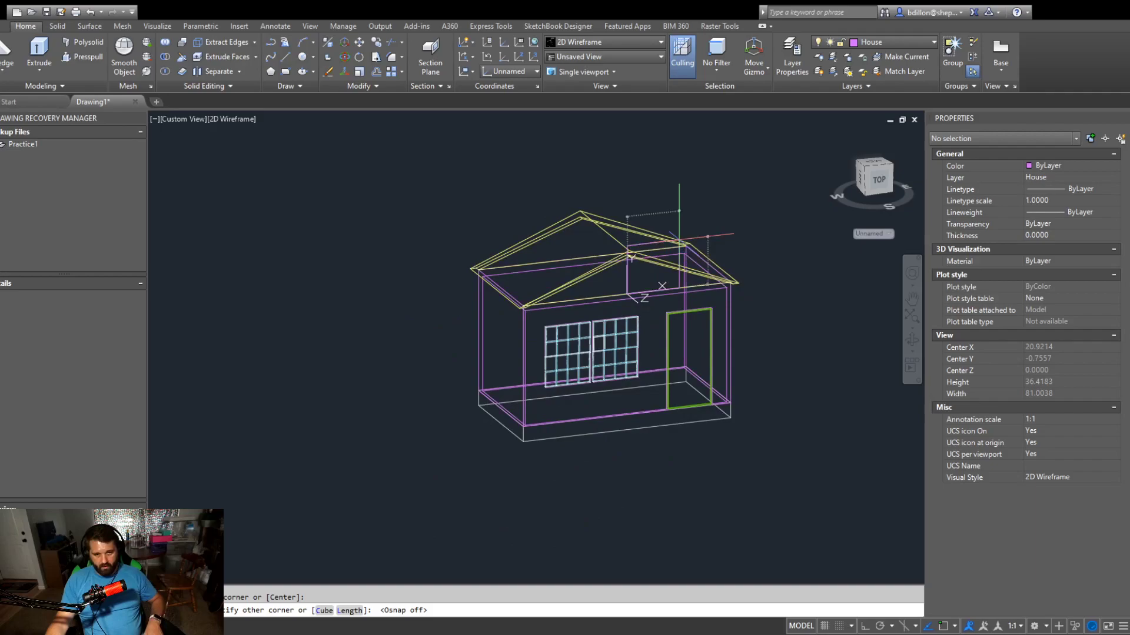
pyautogui.scroll(5, 676, 213)
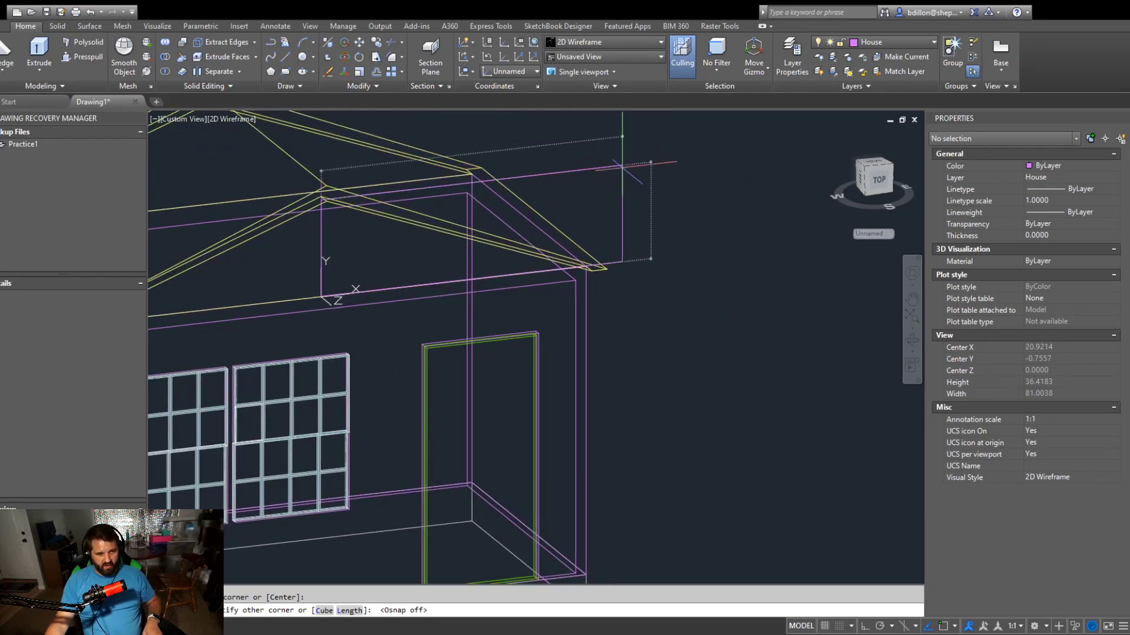
pyautogui.press('Escape')
pyautogui.keyDown('shift'); pyautogui.moveTo(647, 189); pyautogui.dragTo(517, 245, button='middle'); pyautogui.keyUp('shift')
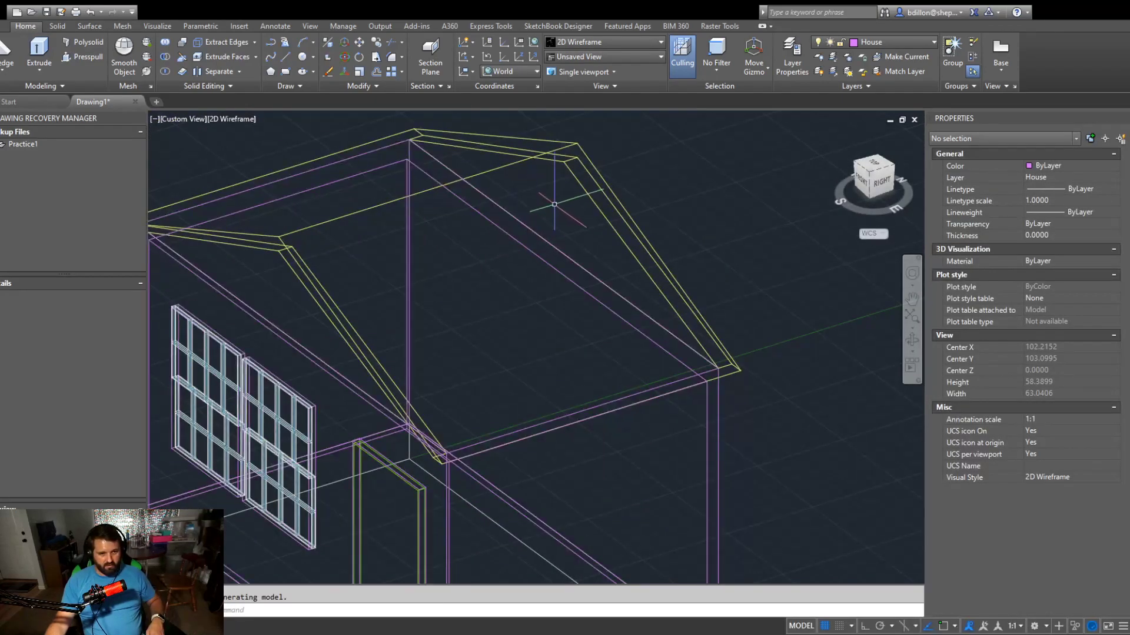
pyautogui.click(615, 128)
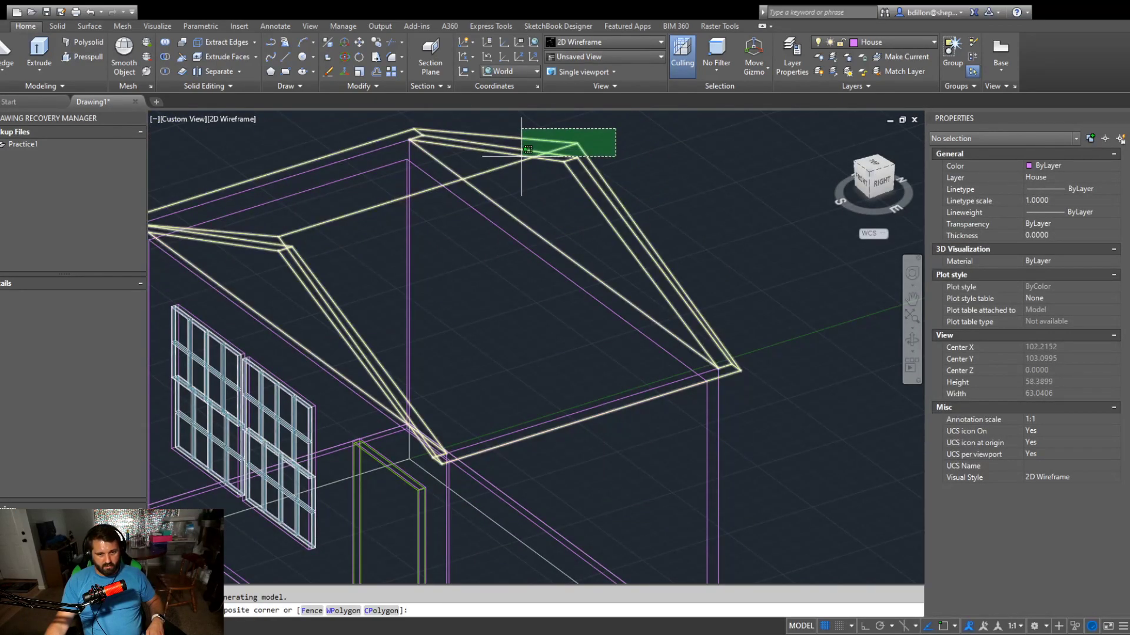
pyautogui.click(653, 172)
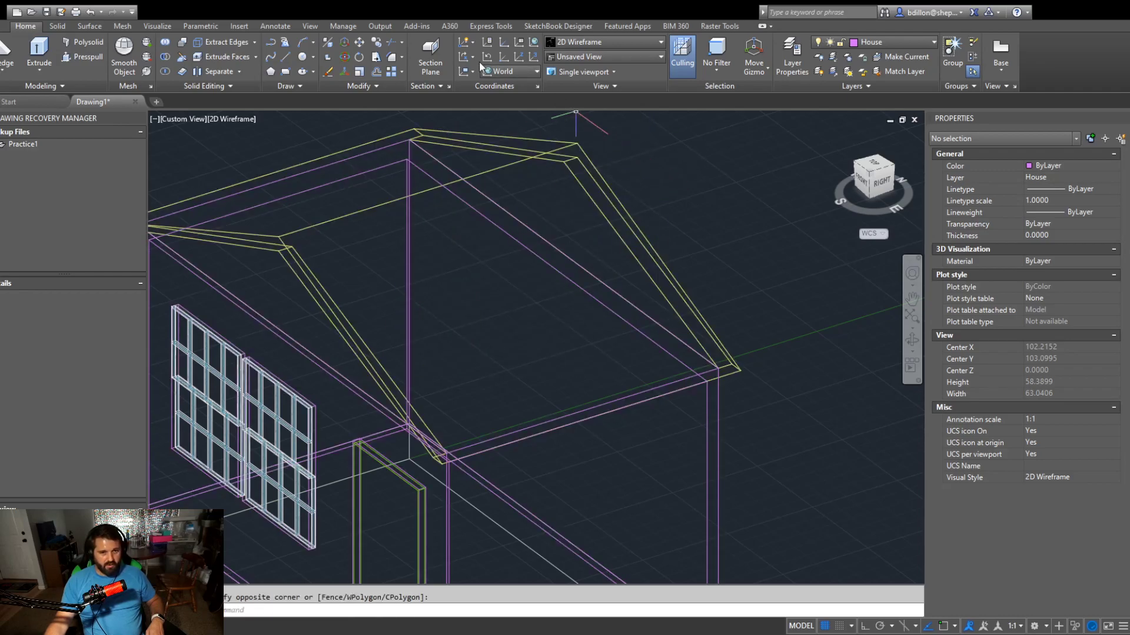
pyautogui.click(7, 50)
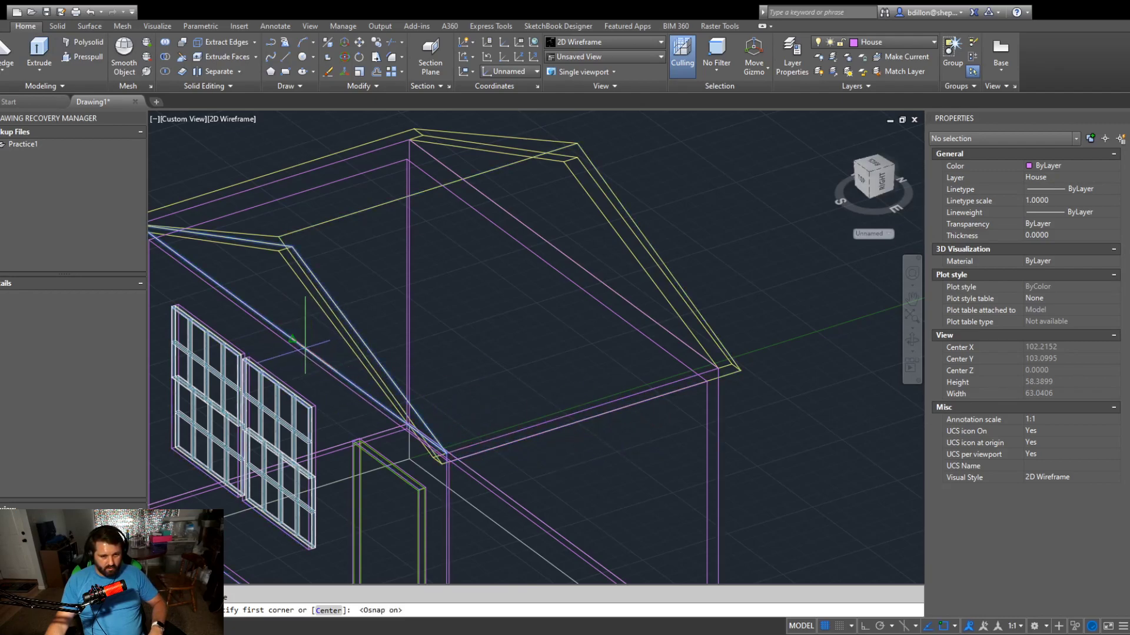
pyautogui.click(305, 341)
pyautogui.press('Escape')
pyautogui.press('Return')
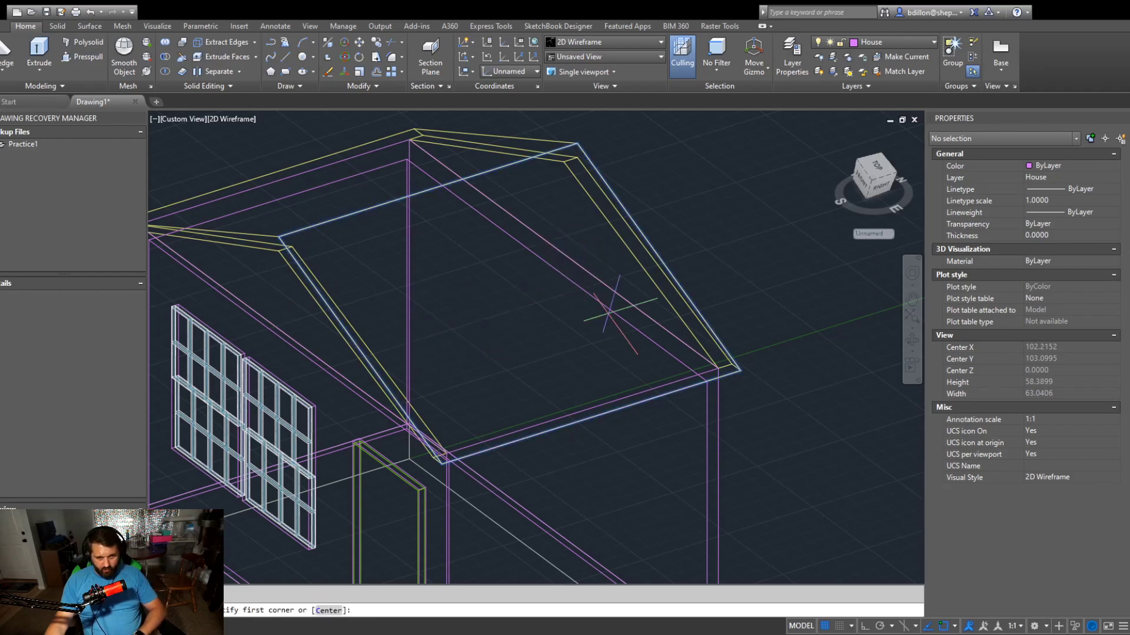
pyautogui.scroll(4, 706, 365)
pyautogui.scroll(-6, 730, 372)
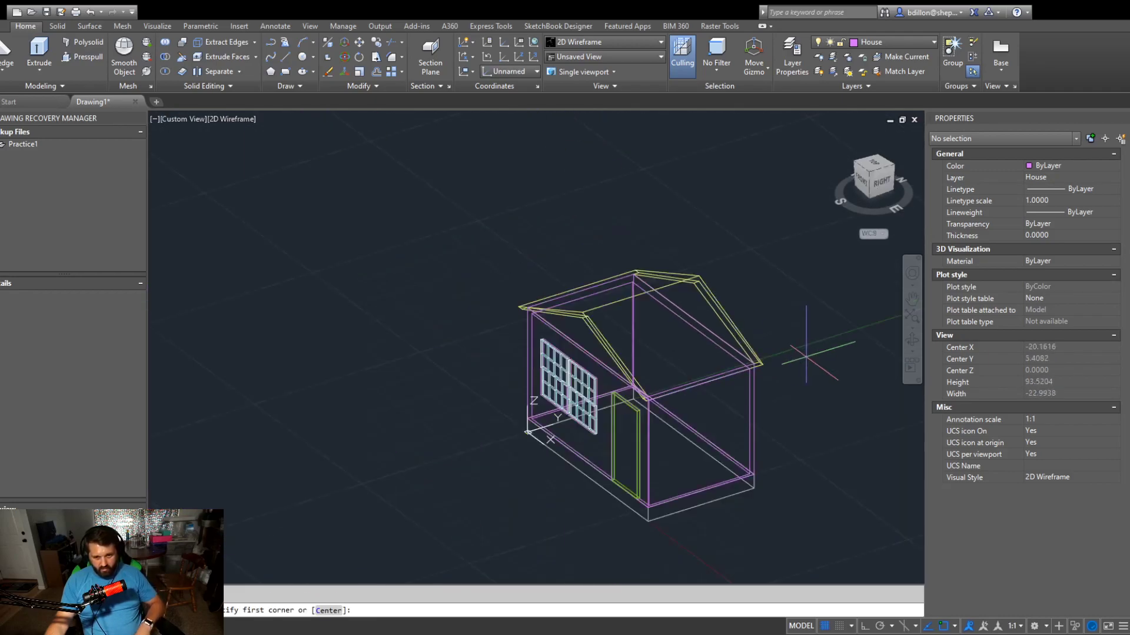
pyautogui.keyDown('shift'); pyautogui.moveTo(819, 434); pyautogui.dragTo(461, 383, button='middle'); pyautogui.keyUp('shift')
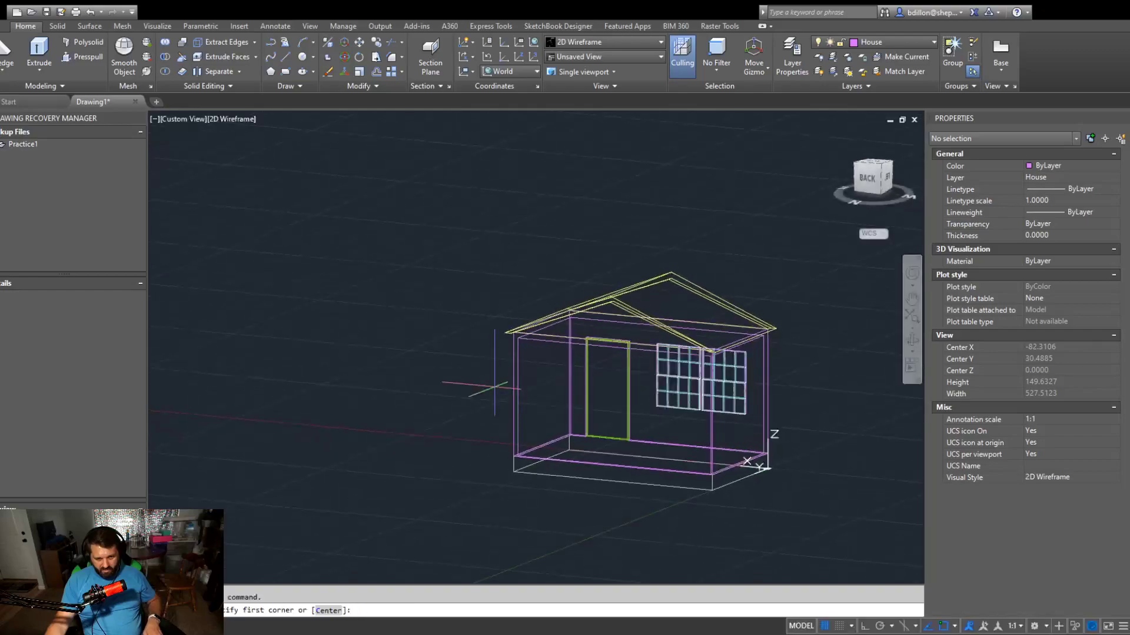
pyautogui.scroll(15, 461, 383)
pyautogui.click(463, 204)
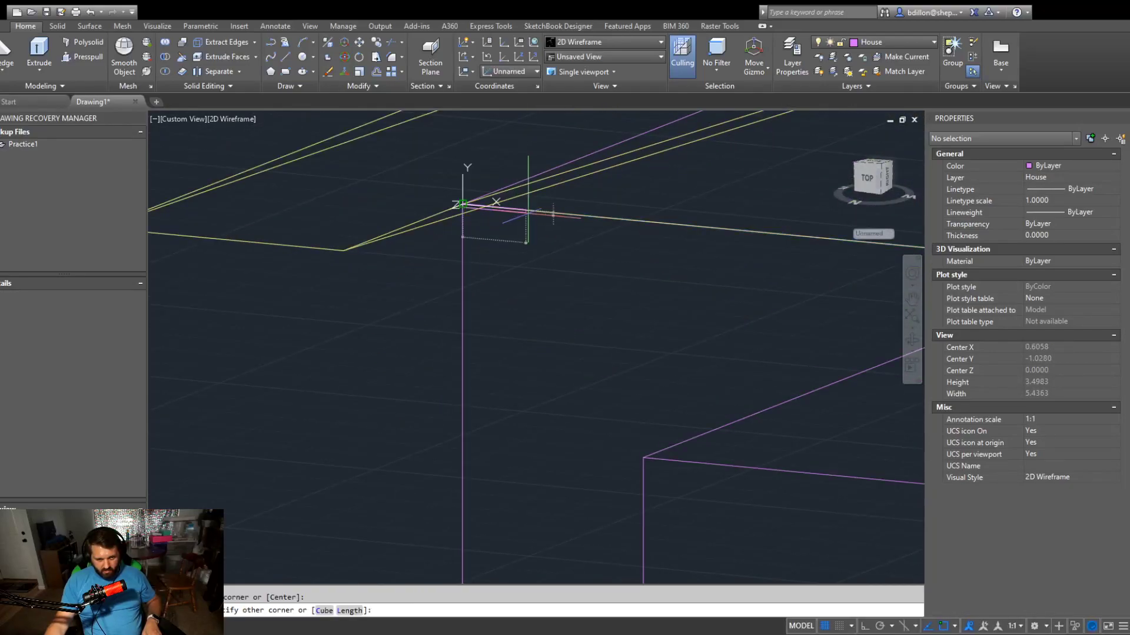
pyautogui.scroll(-3, 647, 203)
pyautogui.keyDown('shift'); pyautogui.moveTo(567, 244); pyautogui.dragTo(691, 270, button='middle'); pyautogui.keyUp('shift')
pyautogui.scroll(-8, 692, 269)
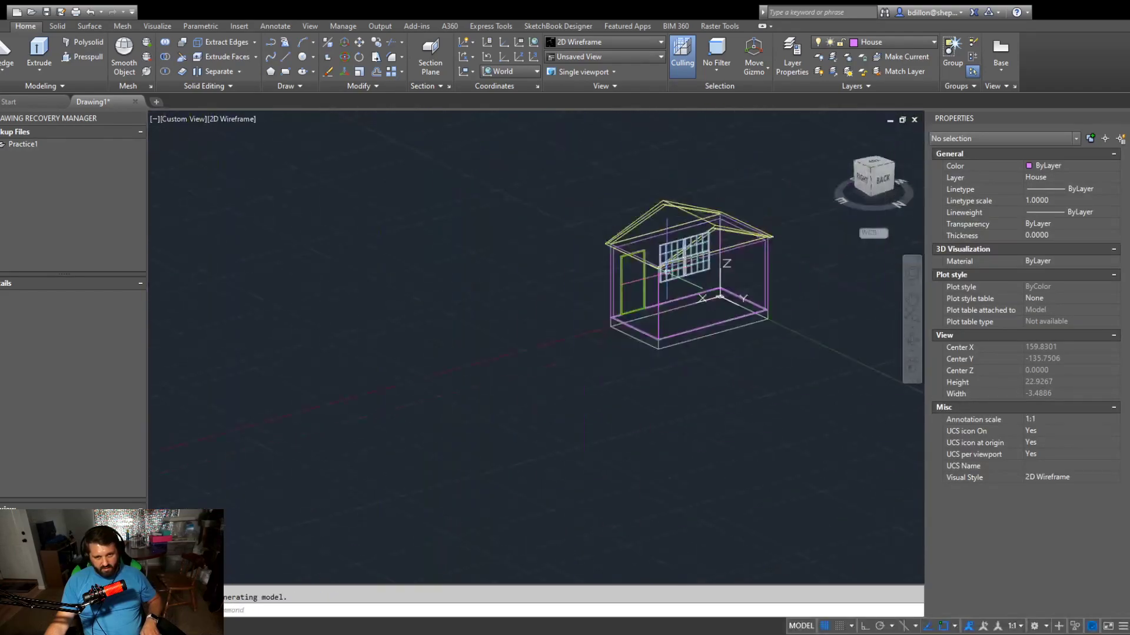
# Move the roof solid off the walls to an empty area beside the house
pyautogui.scroll(4, 487, 391)
pyautogui.click(584, 255)
pyautogui.click(536, 303)
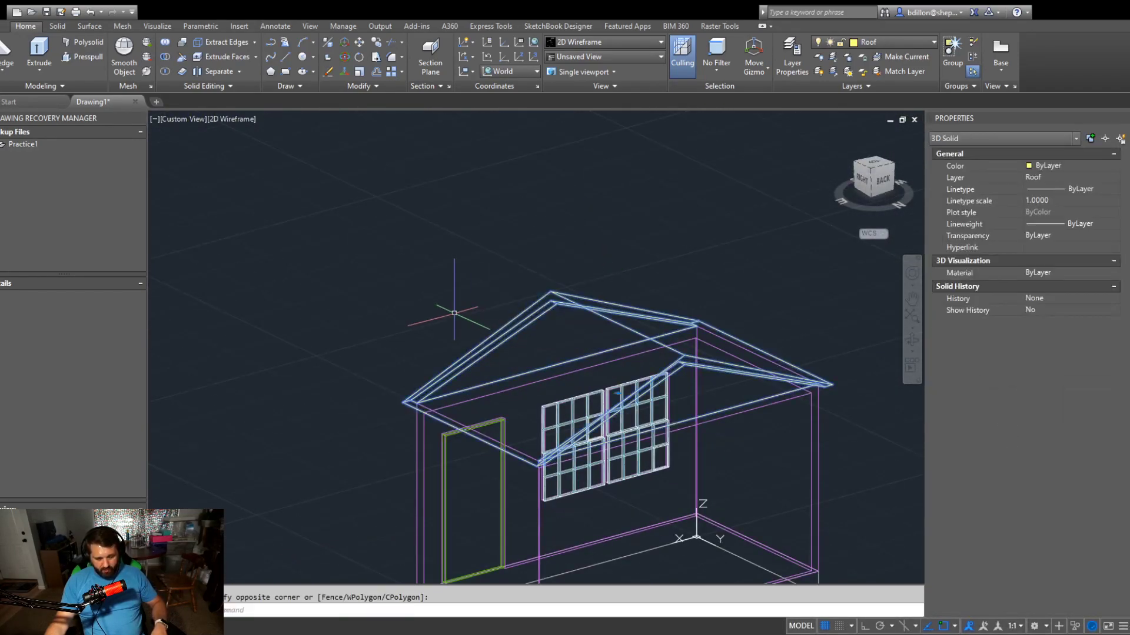
pyautogui.write('m')
pyautogui.press('Return')
pyautogui.click(434, 269)
pyautogui.click(206, 154)
pyautogui.press('Escape')
pyautogui.click(8, 52)
pyautogui.click(346, 369)
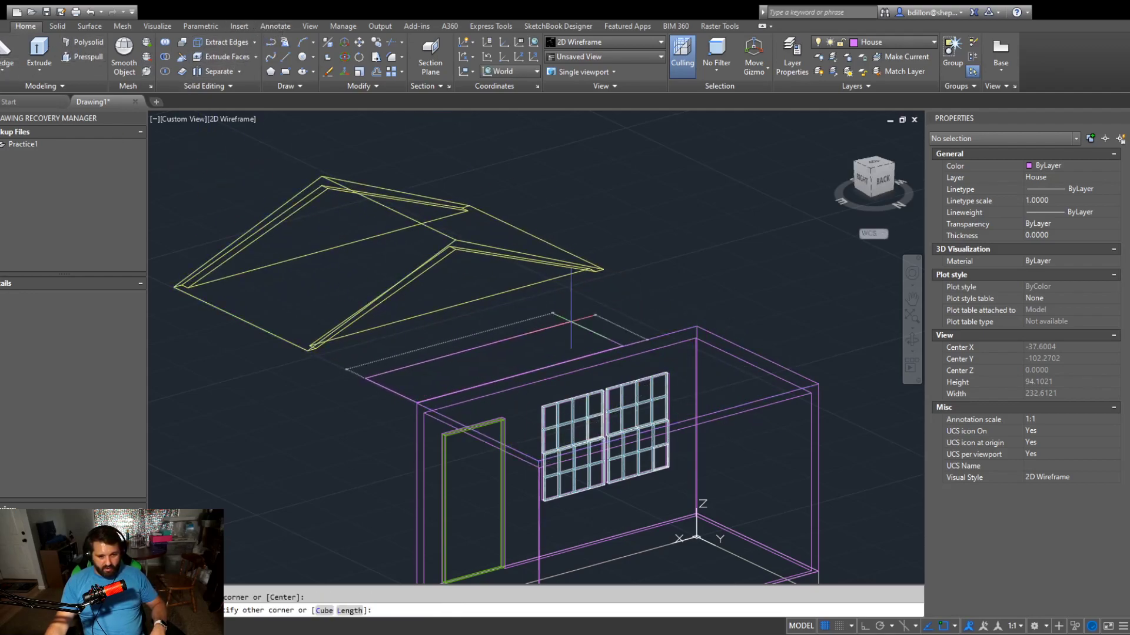
pyautogui.press('Escape')
# Try to build a wedge between the midpoint of the long wall's top edge and the opposite outer wall corner, 20 high
pyautogui.press('Return')
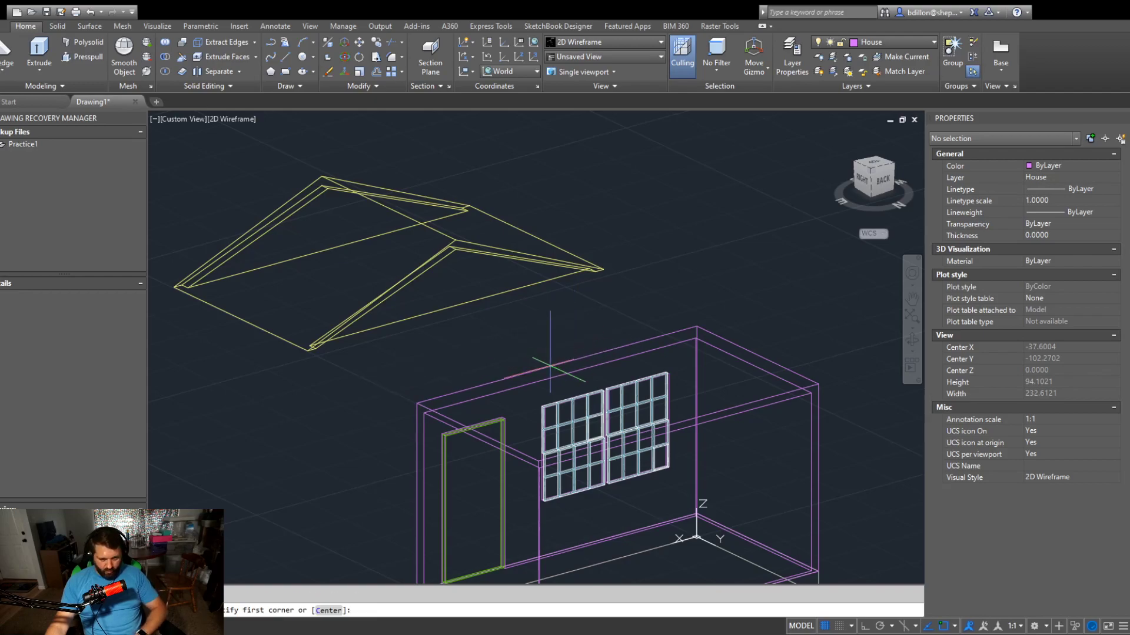
pyautogui.click(572, 360)
pyautogui.scroll(2, 551, 448)
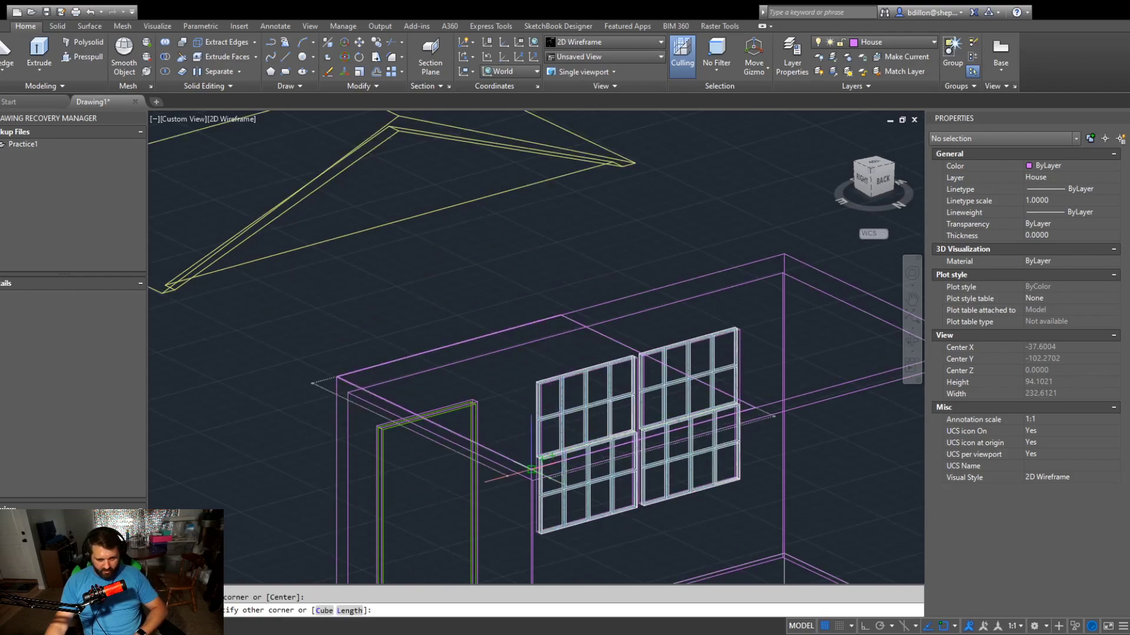
pyautogui.click(531, 469)
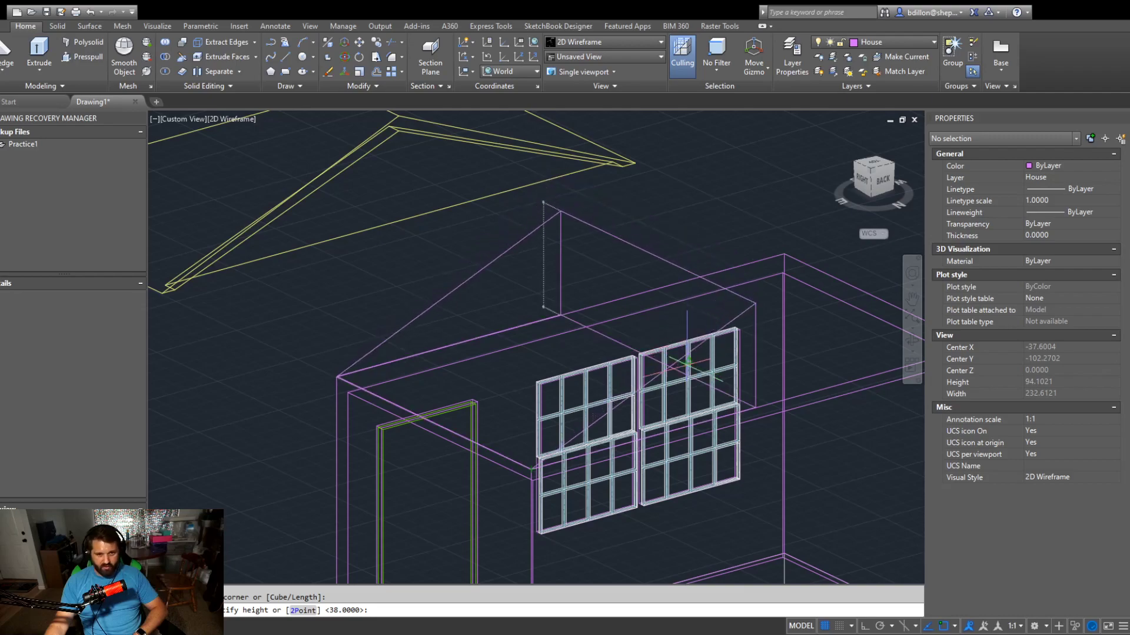
pyautogui.click(783, 369)
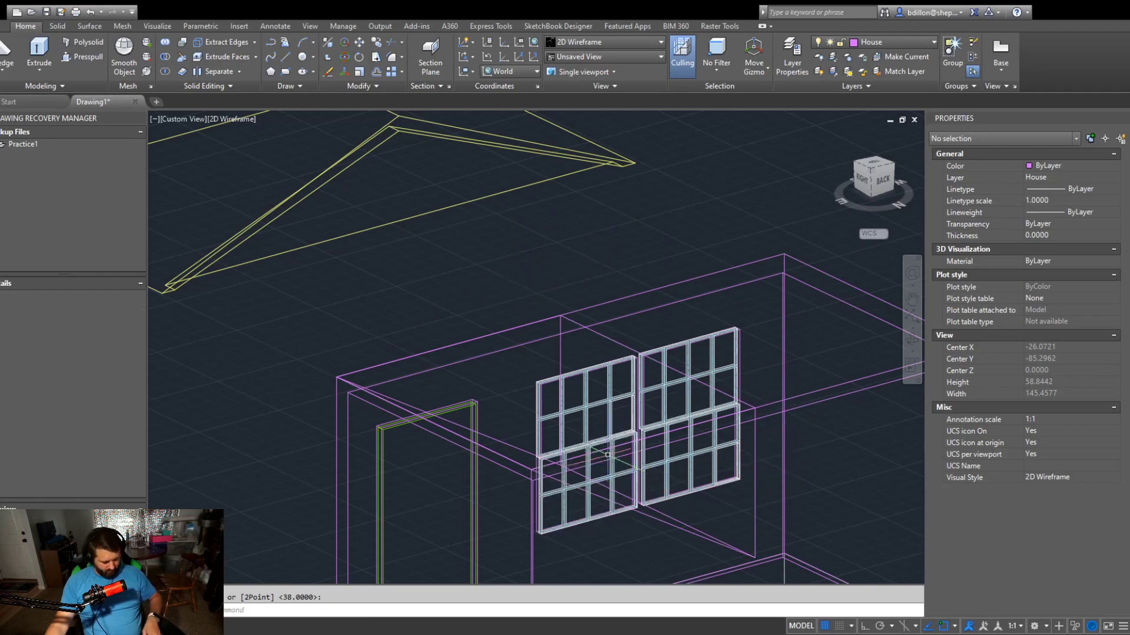
pyautogui.scroll(-2, 550, 438)
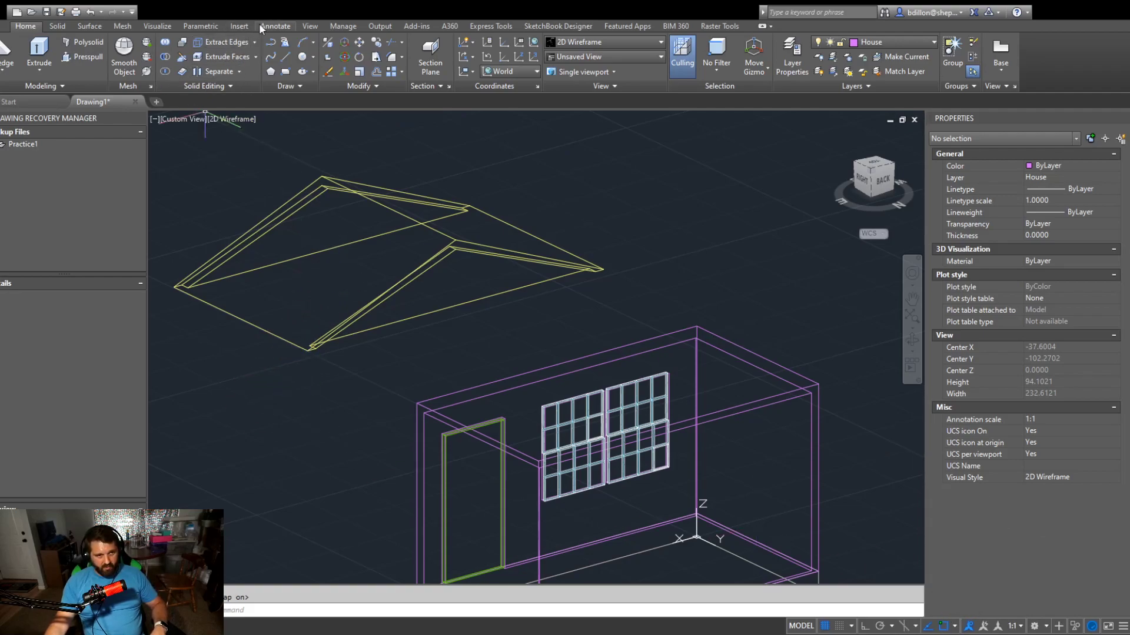
# Try the wedge again from the wall's top-edge midpoint to the opposite corner, accepting the height of -20 with object snap off
pyautogui.click(7, 52)
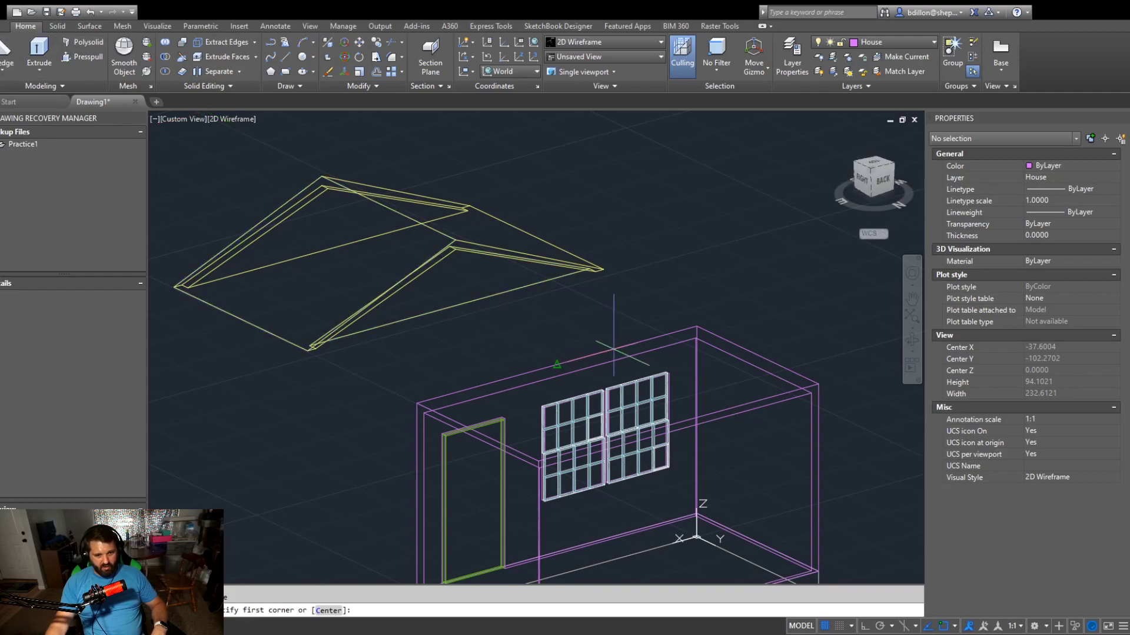
pyautogui.click(577, 353)
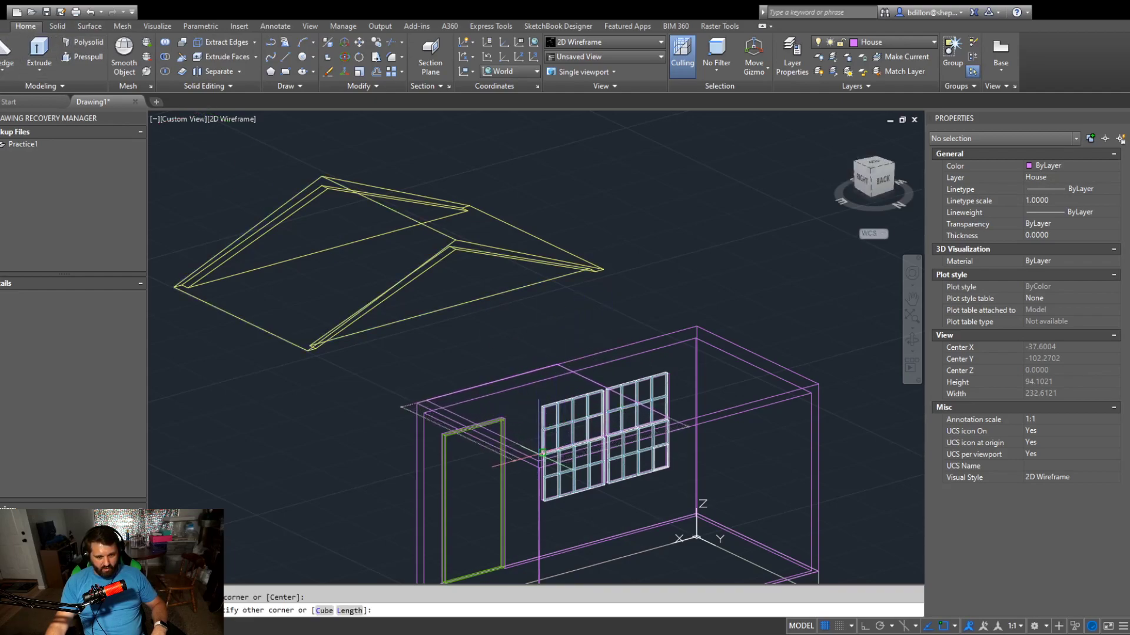
pyautogui.click(538, 460)
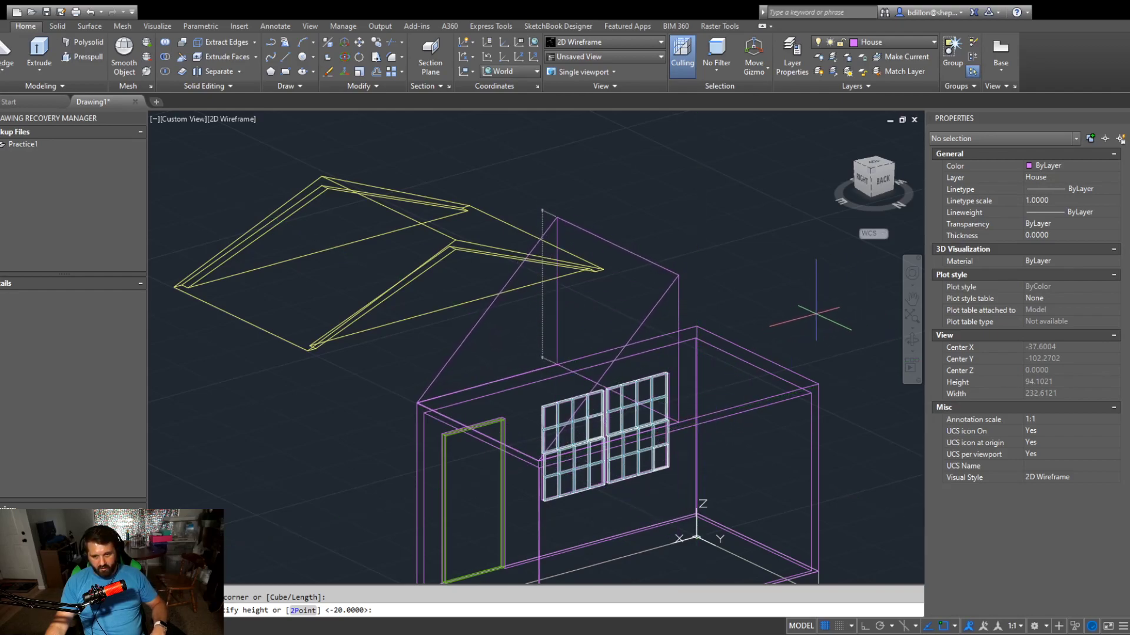
pyautogui.press('F3')
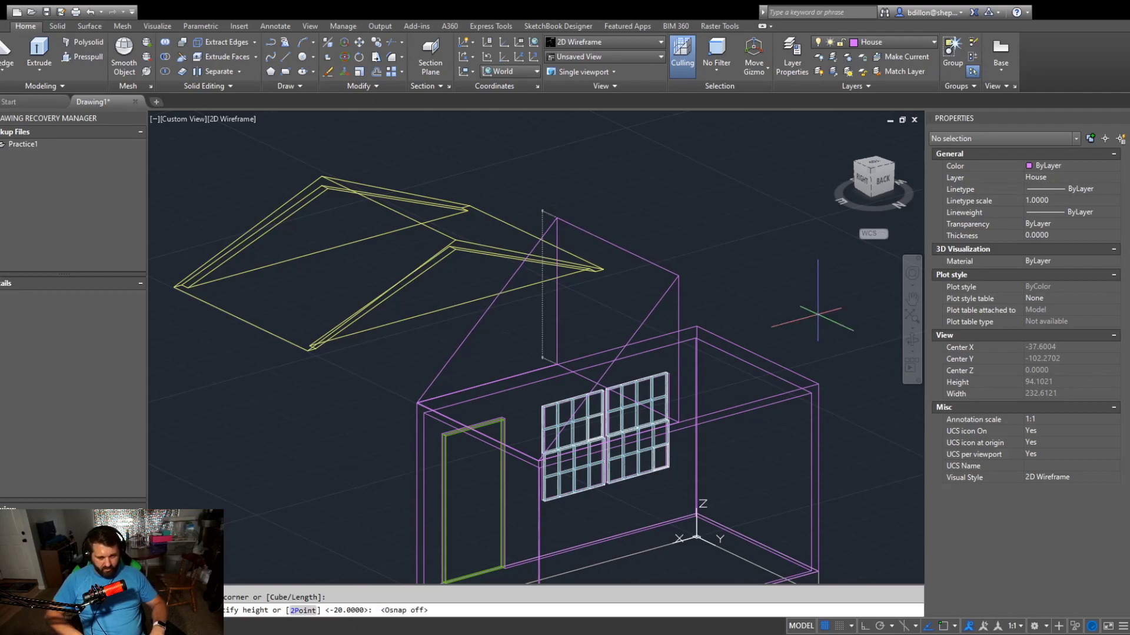
pyautogui.press('Return')
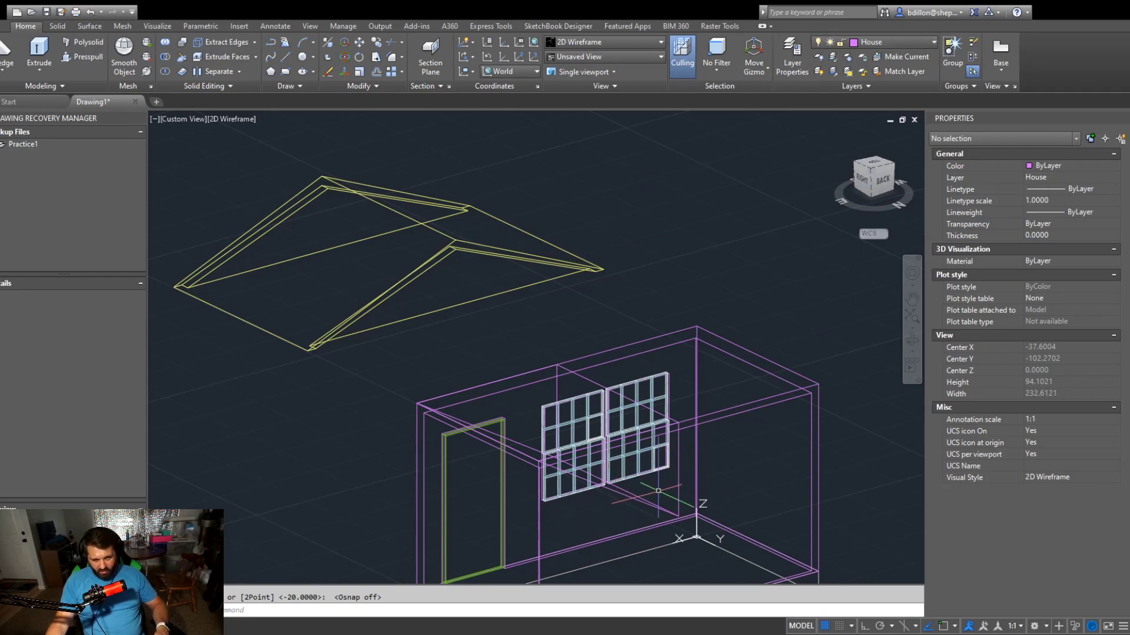
# Delete the wedge that extends downward into the house
pyautogui.click(688, 471)
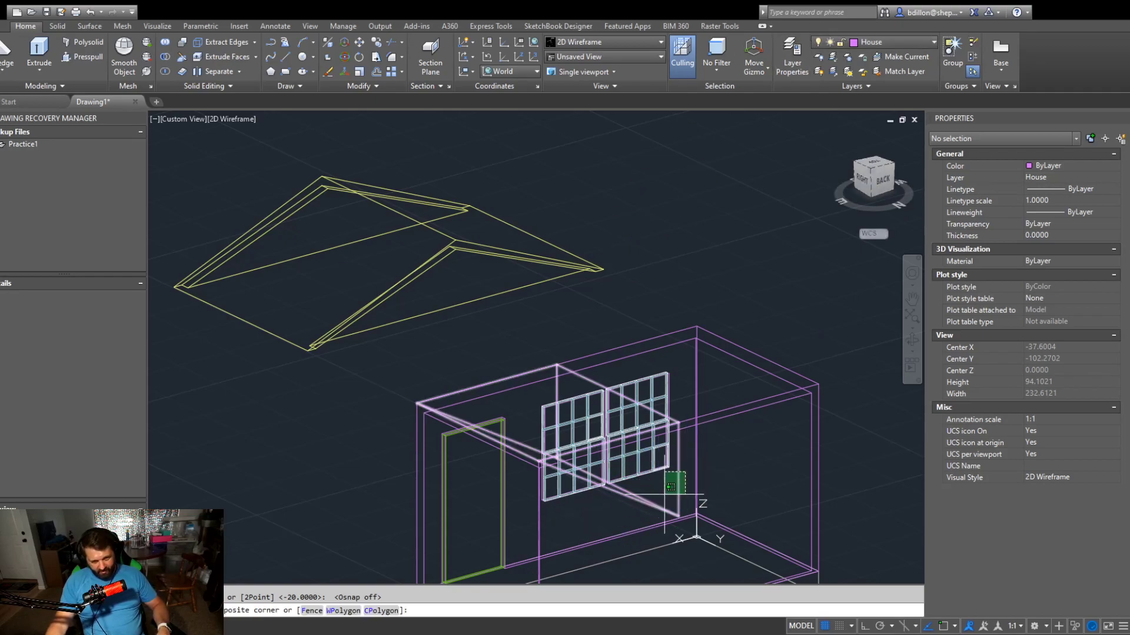
pyautogui.click(666, 496)
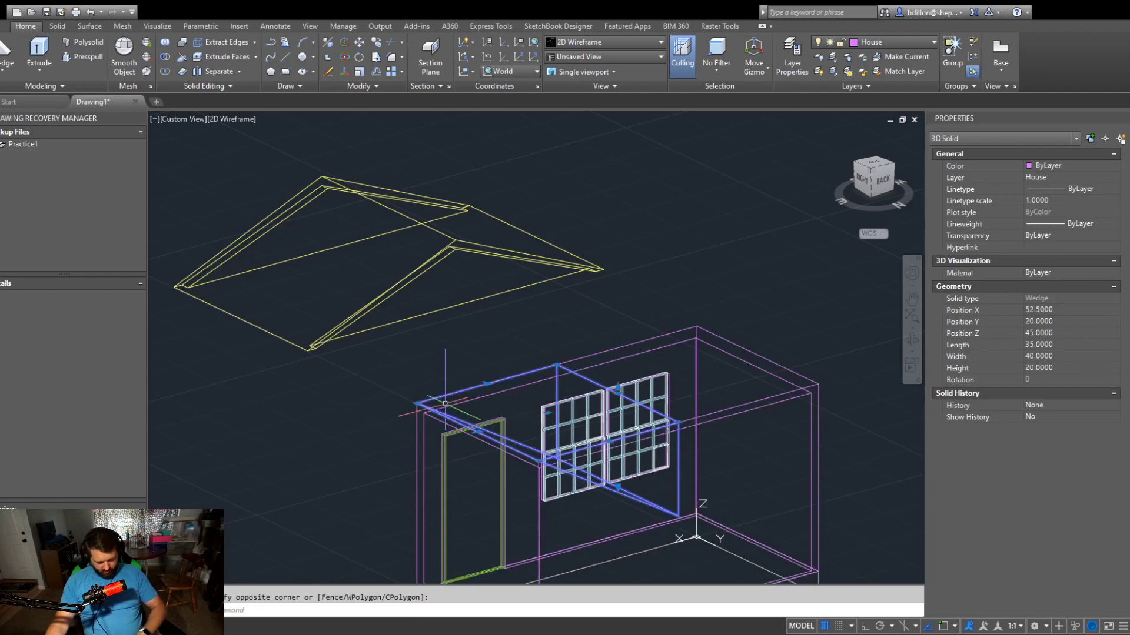
pyautogui.press('Delete')
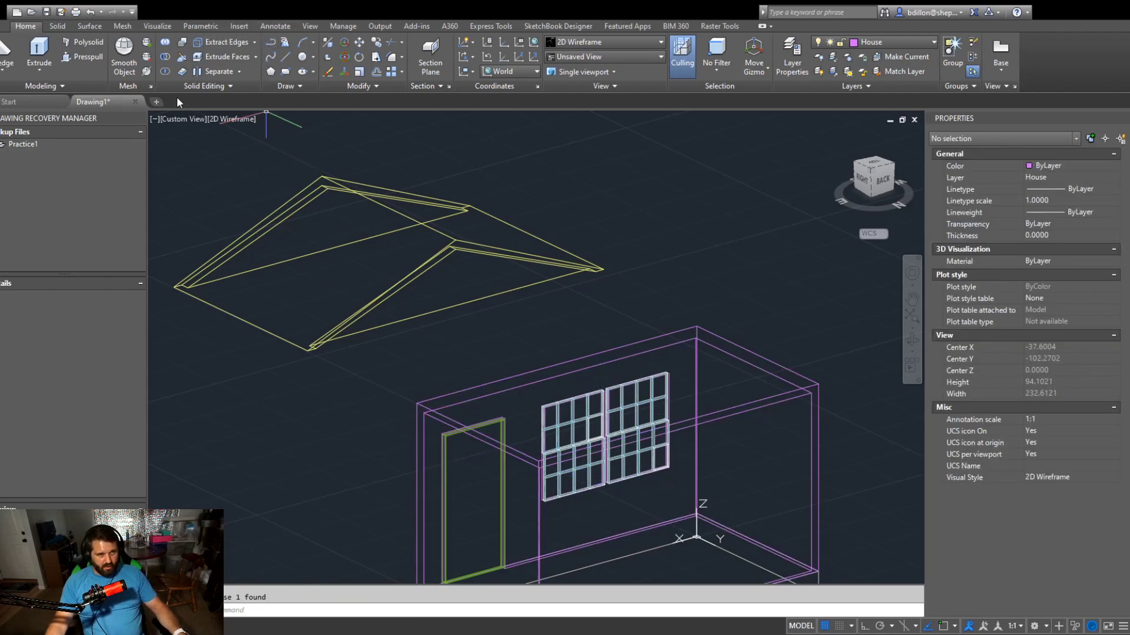
# Build a wedge on top of the walls, from the long wall's top-edge midpoint to the opposite outer corner, with a height of 15
pyautogui.click(4, 54)
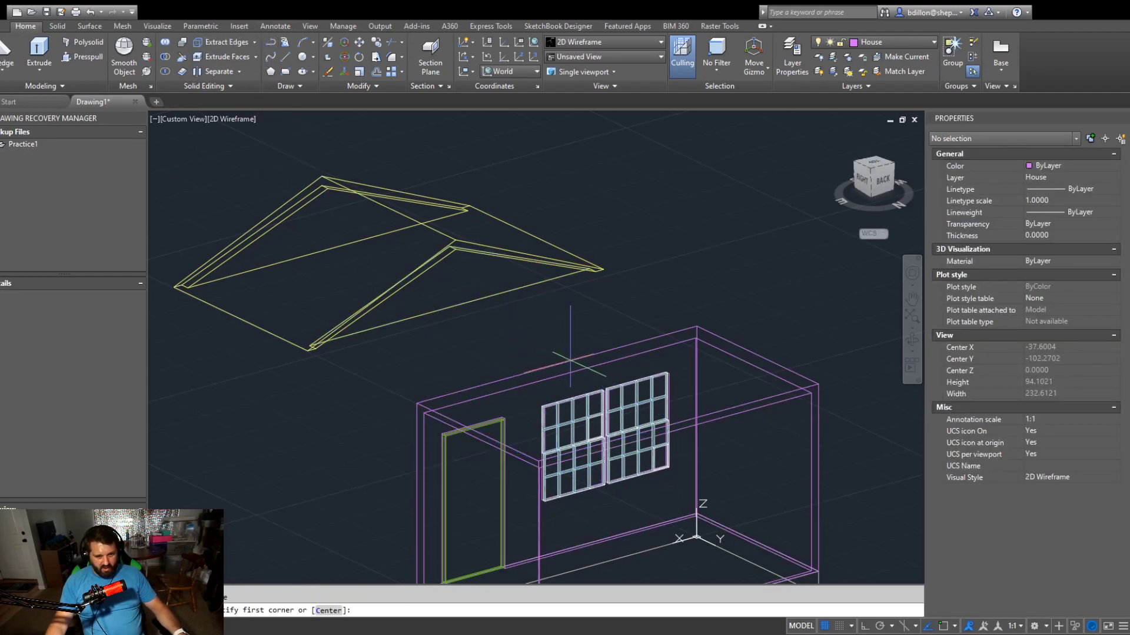
pyautogui.press('F3')
pyautogui.click(556, 364)
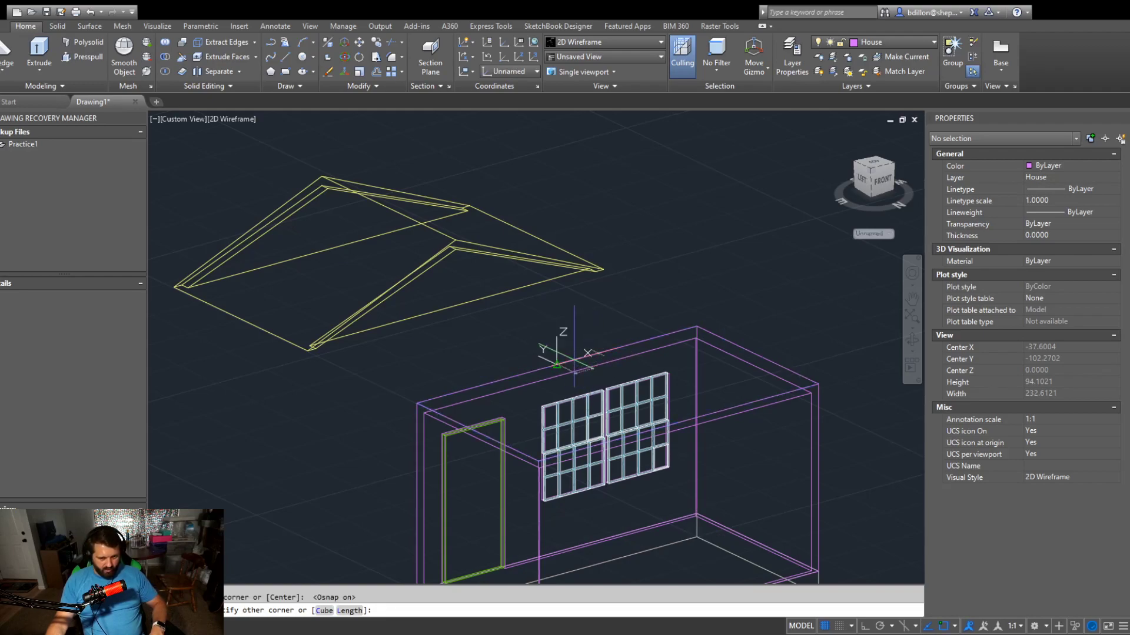
pyautogui.click(538, 461)
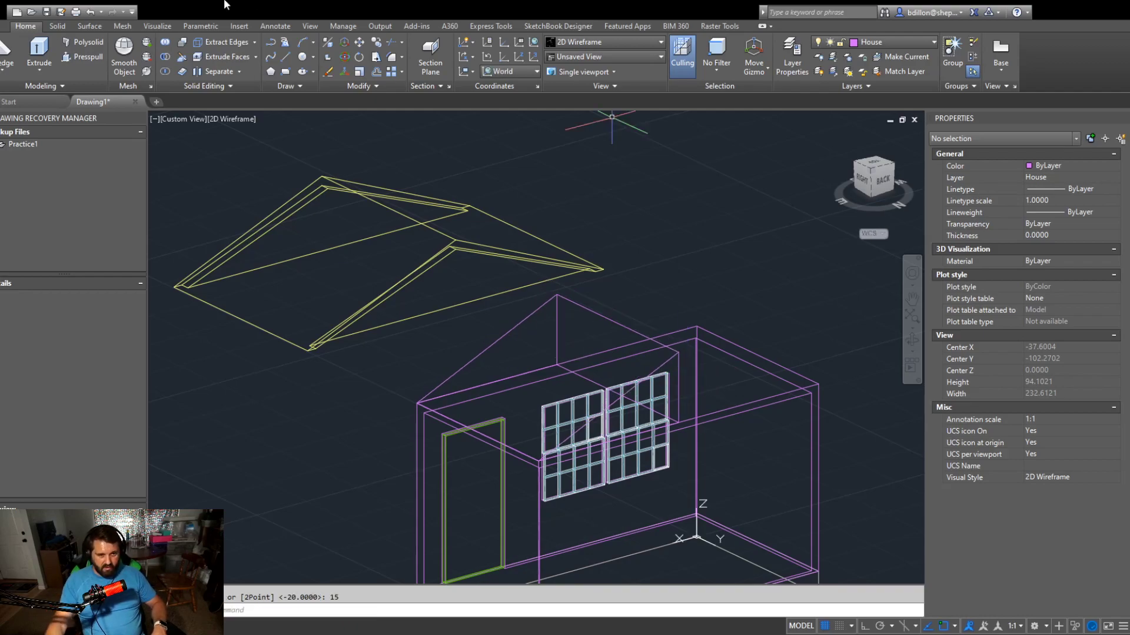
# Move the roof solid back onto the house, from its lower eave corner to the matching top corner of the walls
pyautogui.click(387, 190)
pyautogui.click(350, 235)
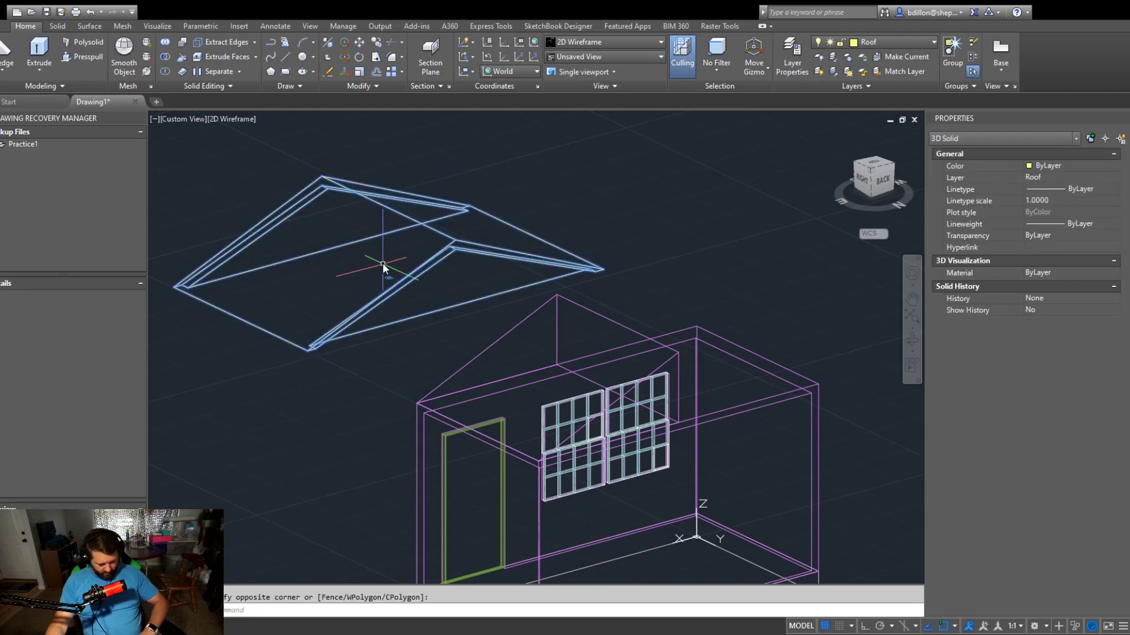
pyautogui.write('m')
pyautogui.press('Return')
pyautogui.scroll(5, 239, 338)
pyautogui.click(169, 345)
pyautogui.scroll(-5, 315, 265)
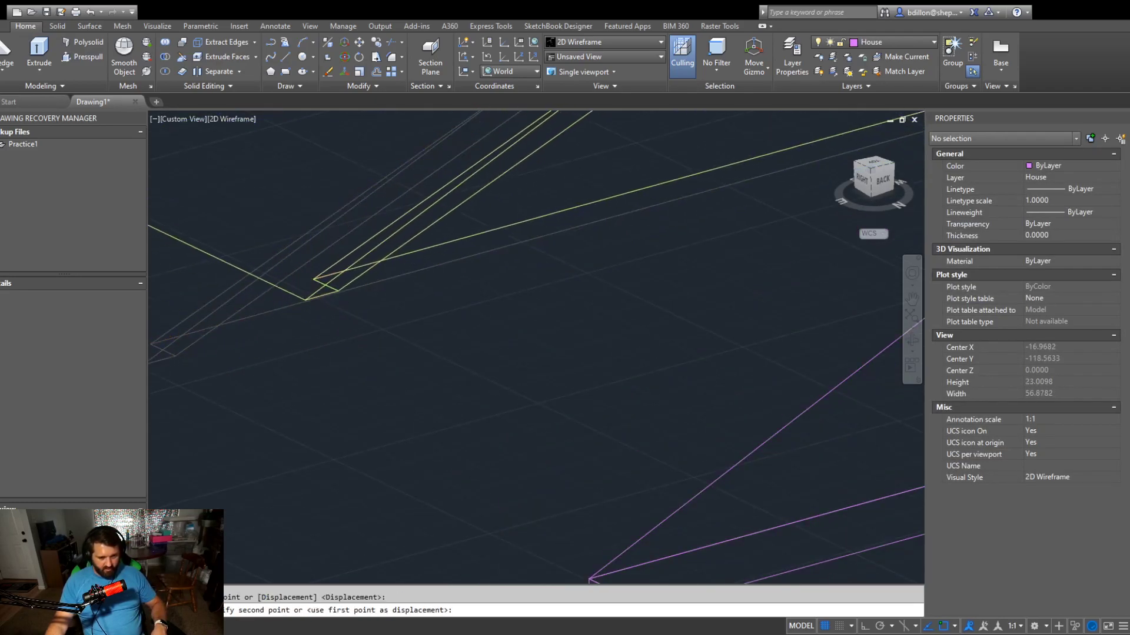
pyautogui.scroll(5, 561, 402)
pyautogui.click(561, 402)
pyautogui.scroll(-6, 560, 402)
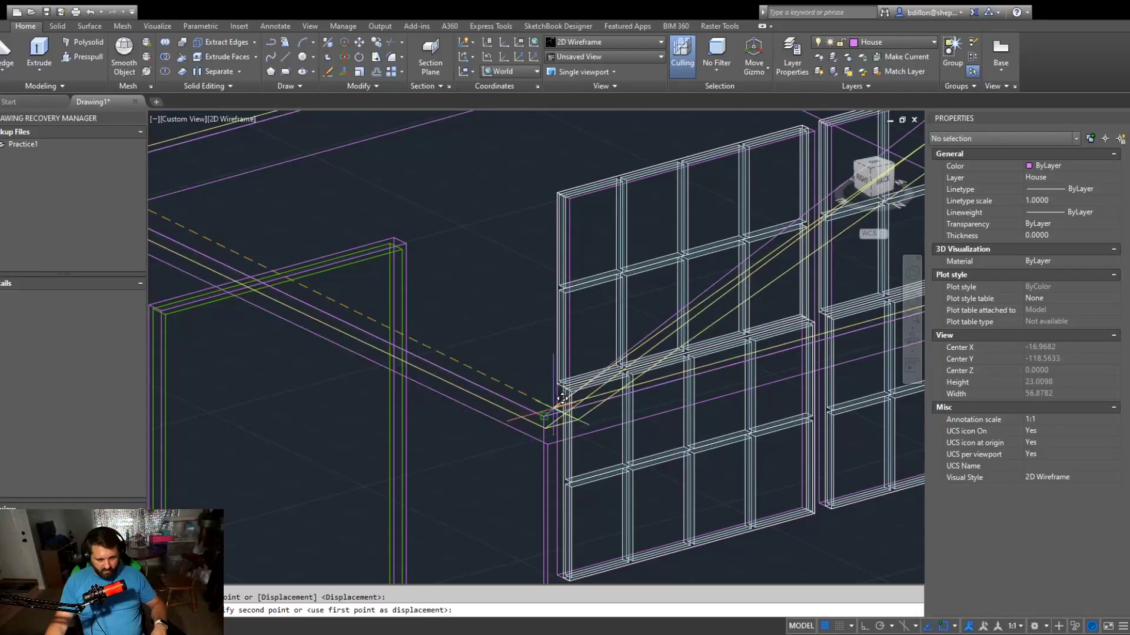
# Lower the wedge's peak to the underside of the roof ridge, giving it a height of 13
pyautogui.click(546, 316)
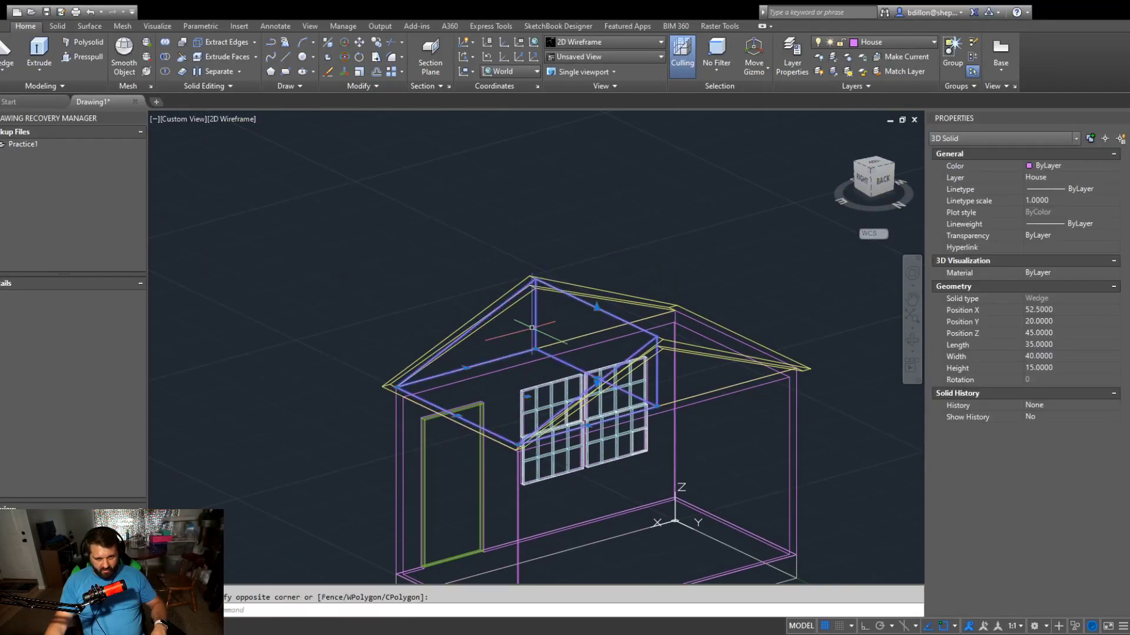
pyautogui.scroll(4, 550, 321)
pyautogui.click(785, 424)
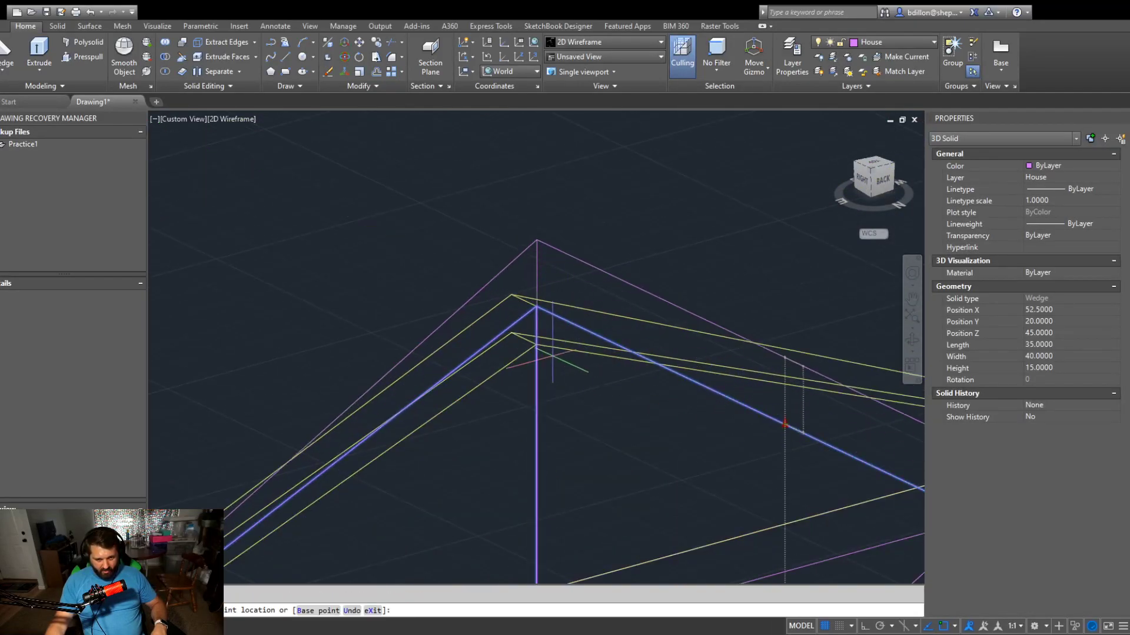
pyautogui.click(536, 343)
pyautogui.scroll(-5, 594, 312)
# Mirror the wedge about its tall vertical face with Ortho on, filling the other half of the gable and keeping the original
pyautogui.scroll(6, 563, 252)
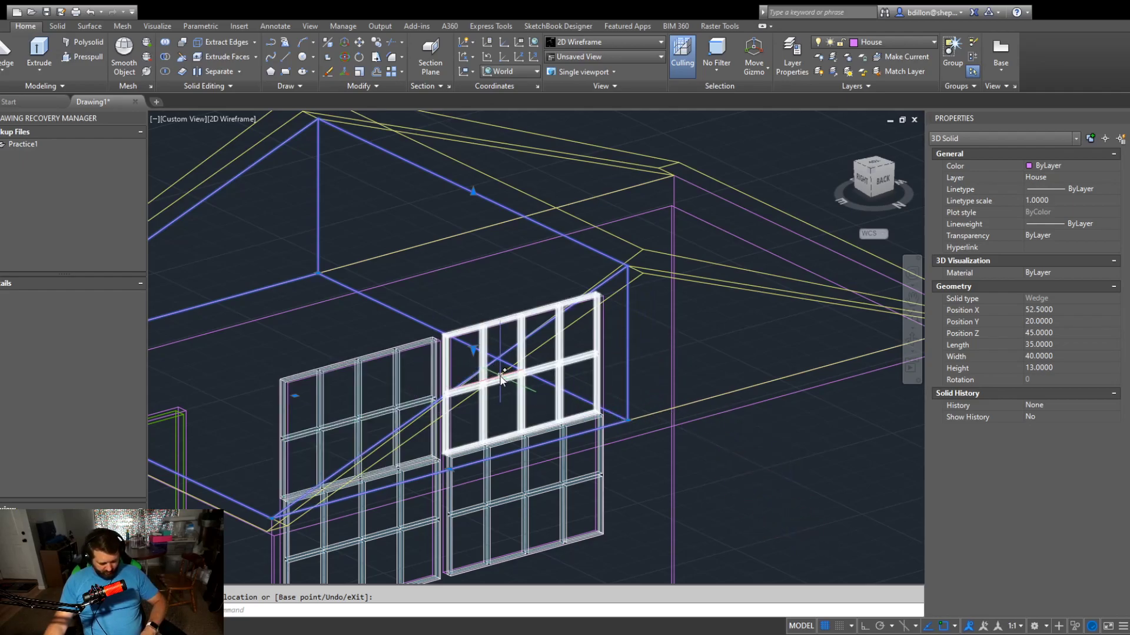
pyautogui.write('mi')
pyautogui.press('Return')
pyautogui.click(627, 421)
pyautogui.press('F8')
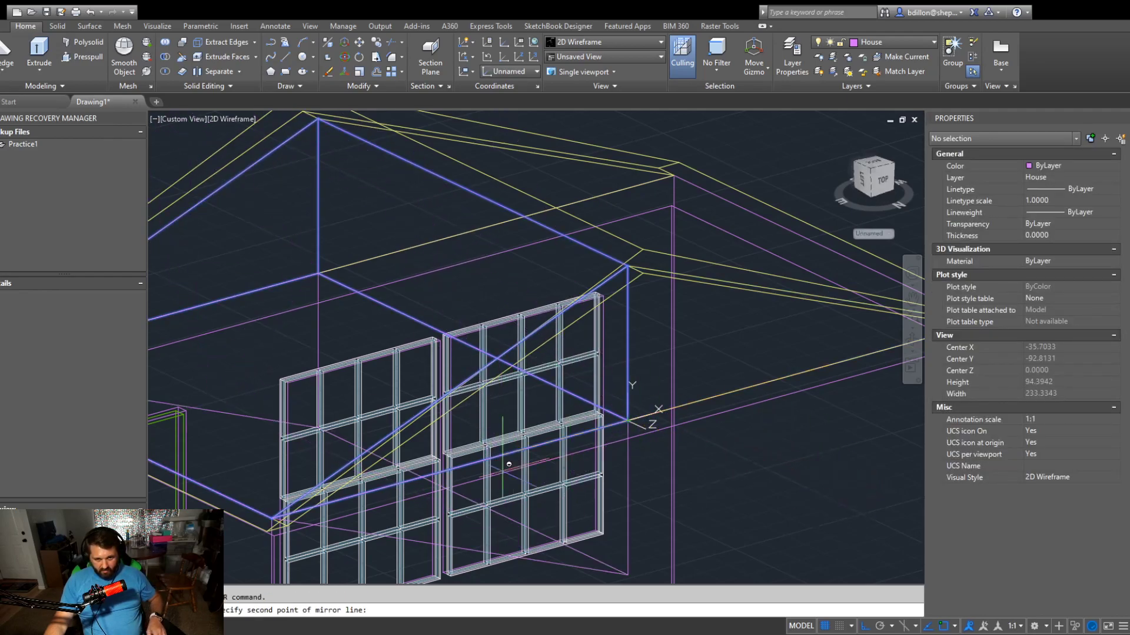
pyautogui.scroll(-8, 372, 324)
pyautogui.click(293, 190)
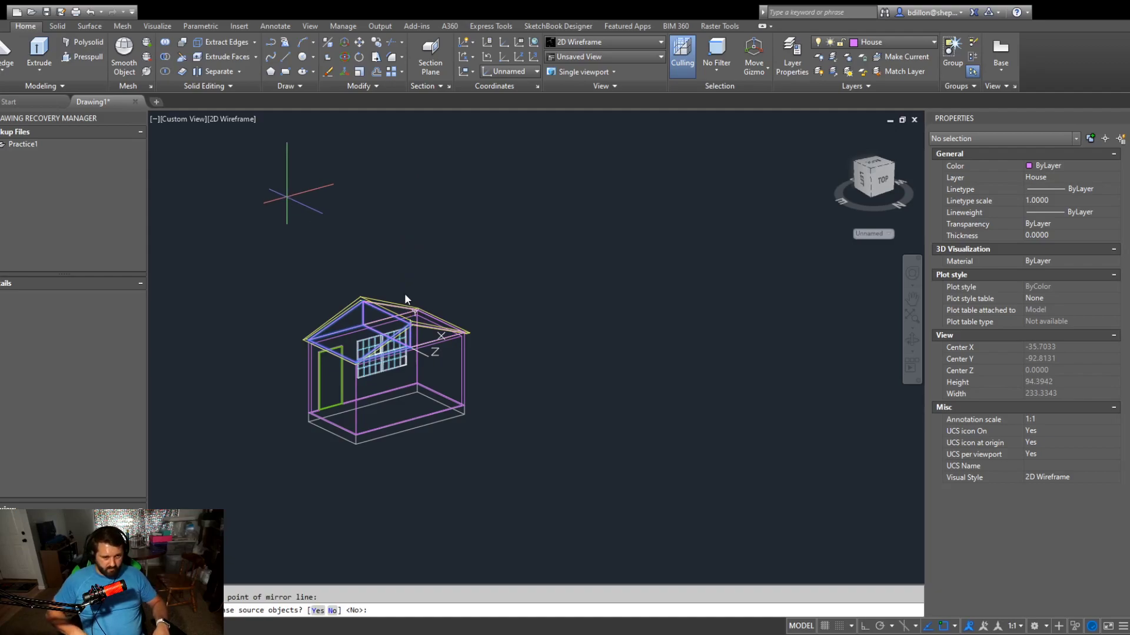
pyautogui.press('Return')
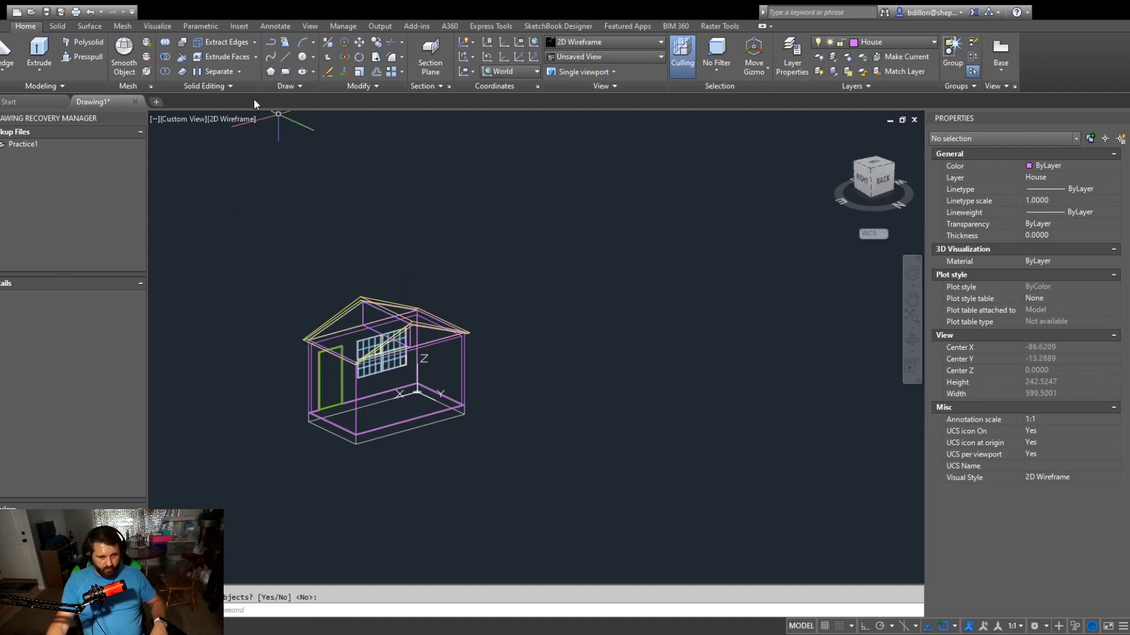
# Select both wedges under the roof and try to stretch one of them outward from its base edge
pyautogui.scroll(5, 375, 316)
pyautogui.scroll(3, 374, 316)
pyautogui.moveTo(512, 318); pyautogui.dragTo(474, 335)
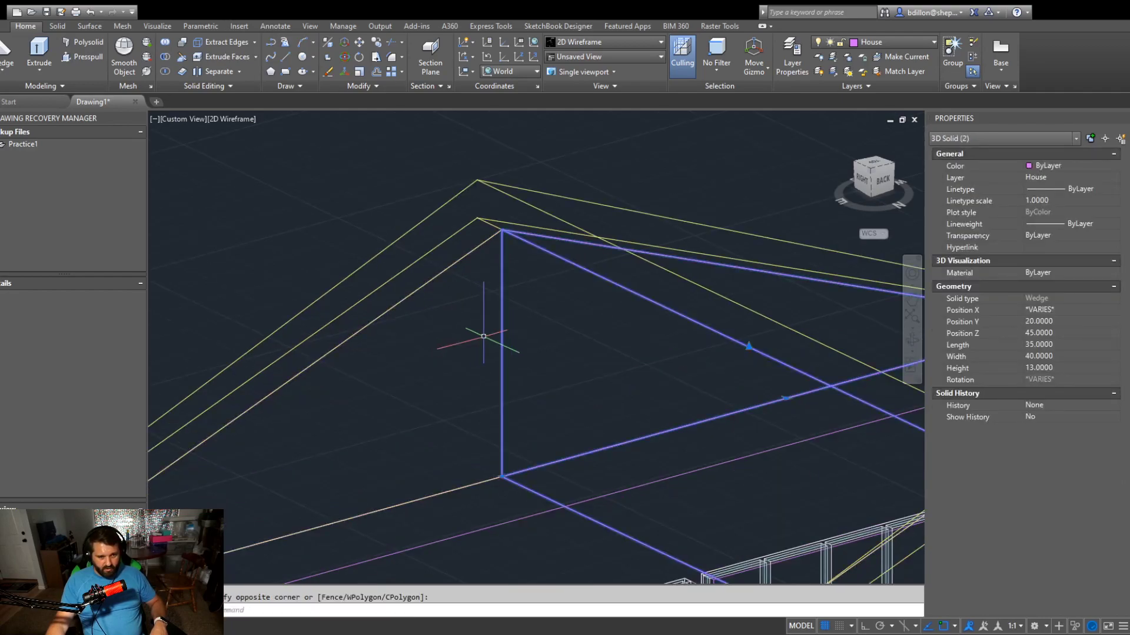
pyautogui.scroll(-4, 486, 336)
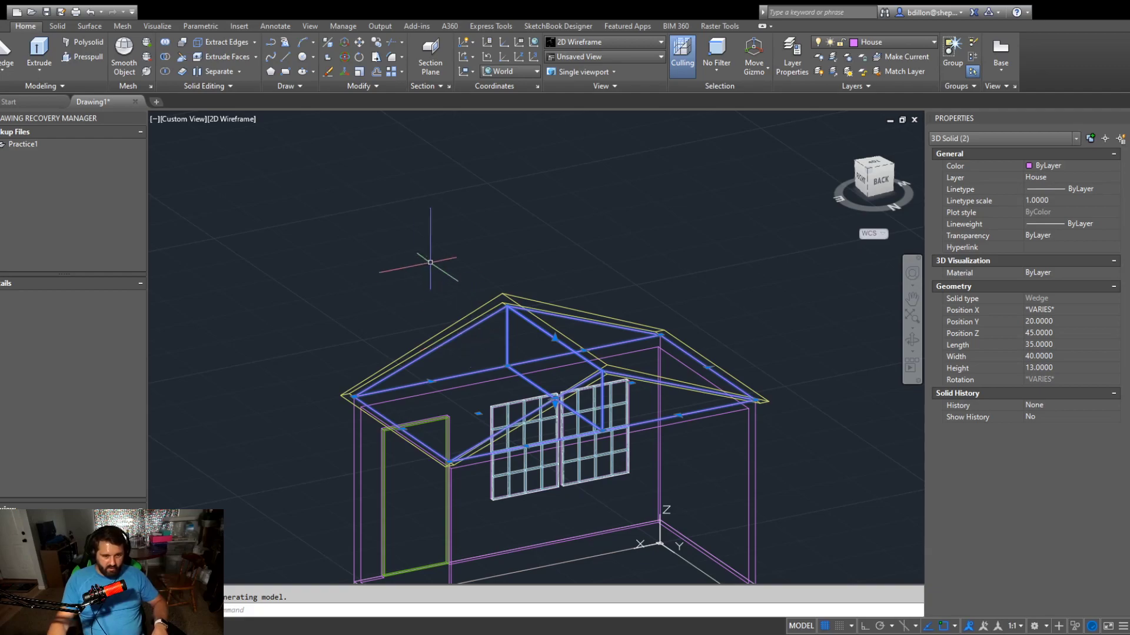
pyautogui.click(434, 381)
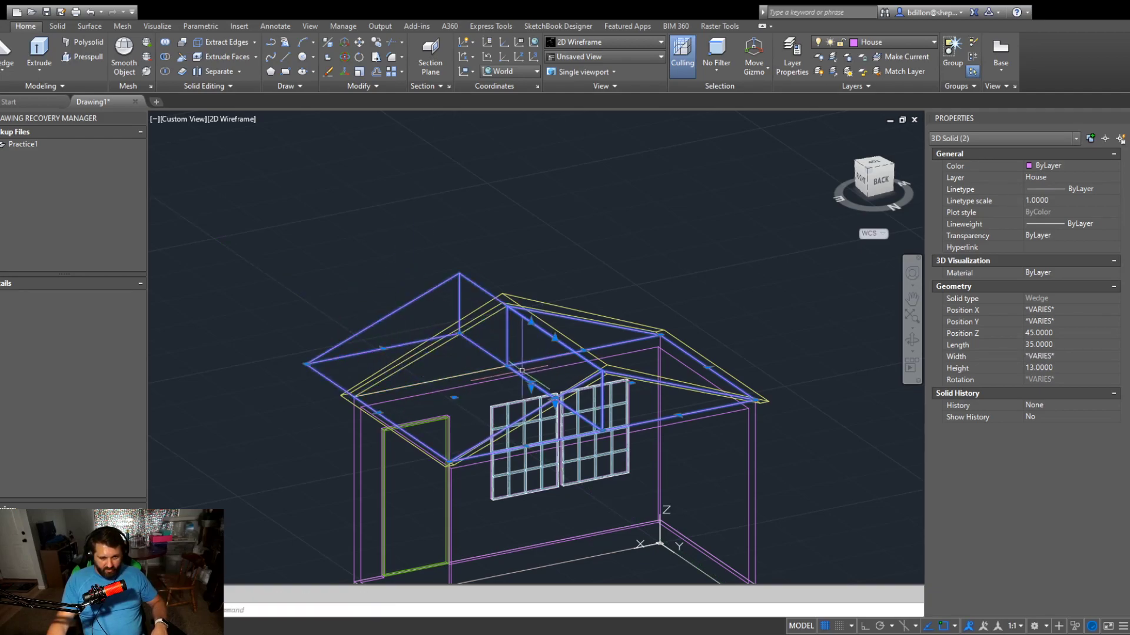
pyautogui.press('Escape')
pyautogui.press('Escape')
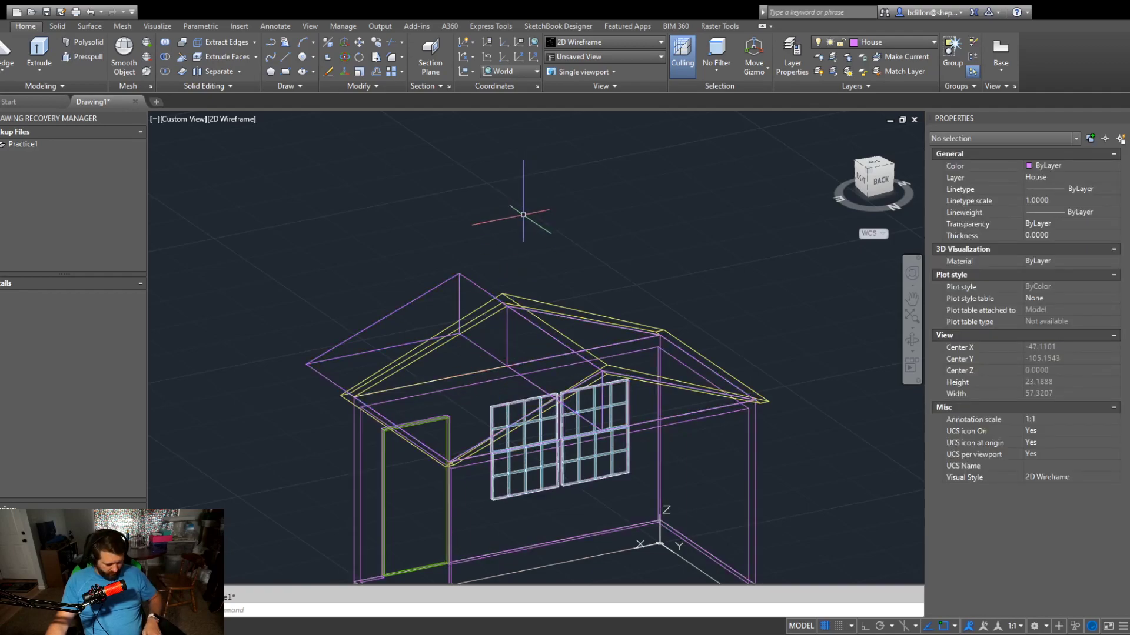
# Copy both gable wedges from the house to an empty area beside it
pyautogui.scroll(-1, 522, 219)
pyautogui.click(502, 330)
pyautogui.click(469, 345)
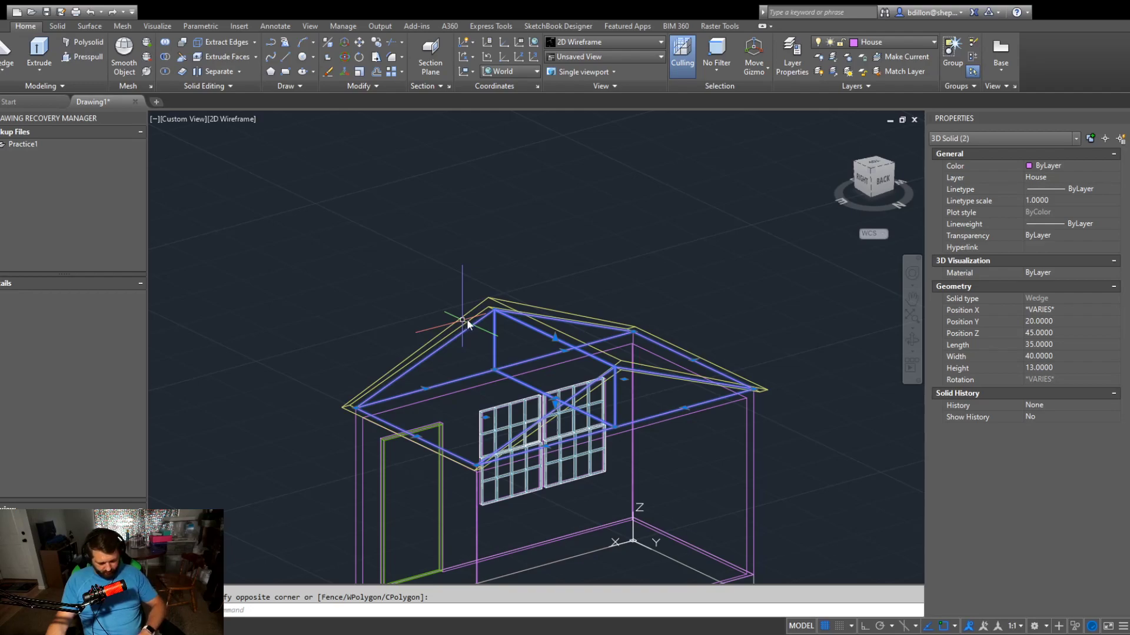
pyautogui.write('co')
pyautogui.press('space')
pyautogui.click(403, 305)
pyautogui.scroll(-4, 538, 253)
pyautogui.moveTo(538, 253); pyautogui.dragTo(250, 242, button='middle')
pyautogui.click(579, 211)
pyautogui.press('Escape')
# Union the two copied wedges beside the house into a single solid
pyautogui.click(716, 183)
pyautogui.click(624, 329)
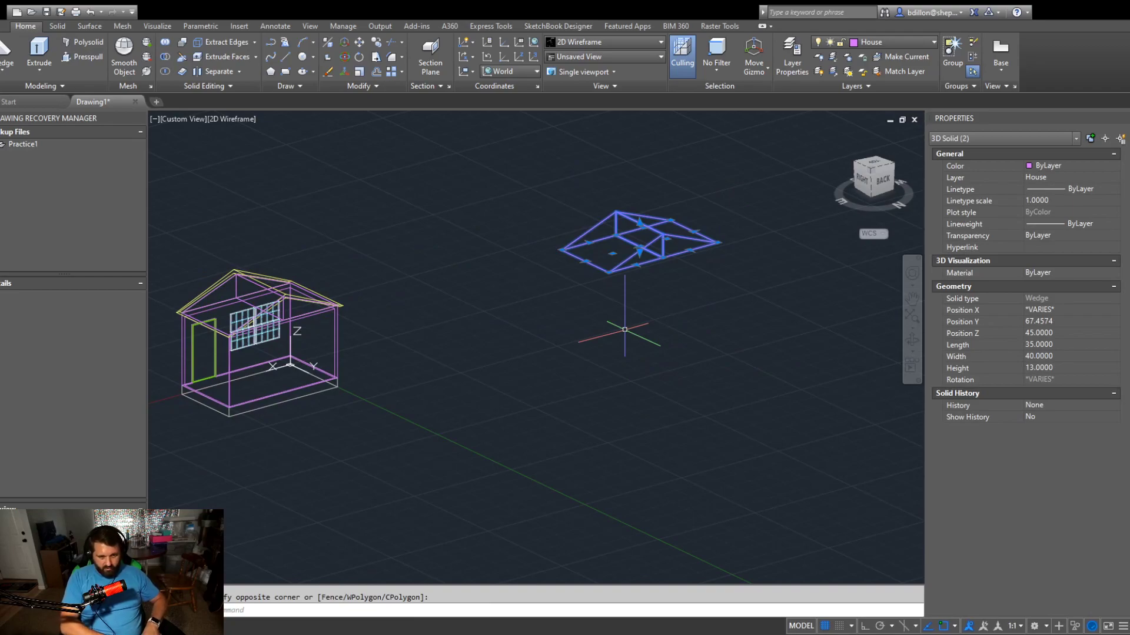
pyautogui.write('uni')
pyautogui.press('space')
pyautogui.click(736, 144)
pyautogui.click(540, 314)
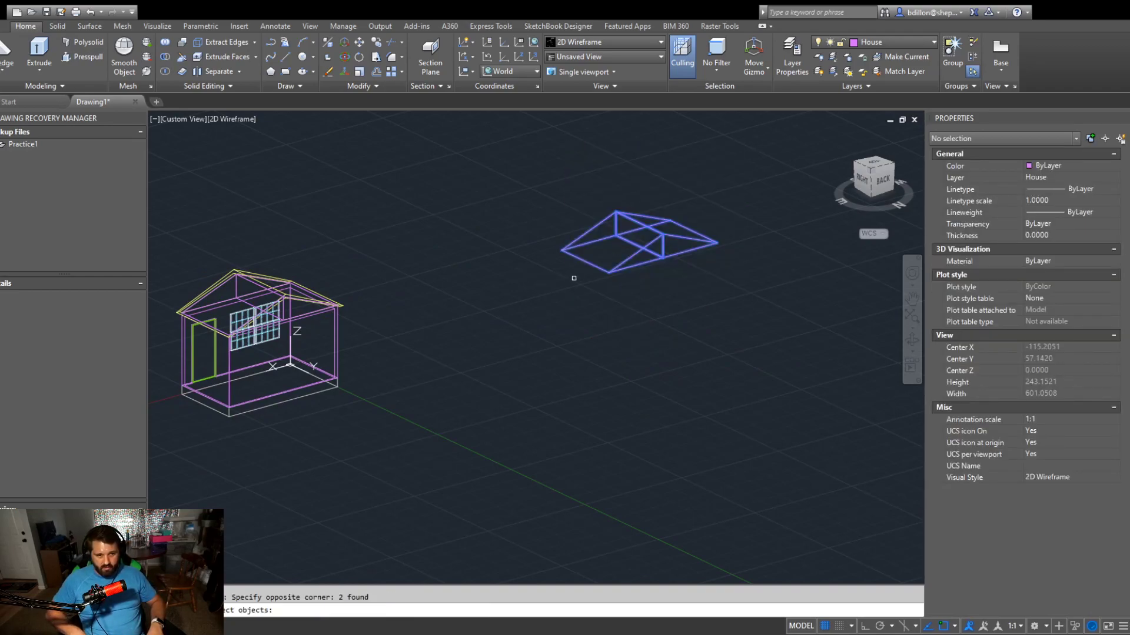
pyautogui.press('space')
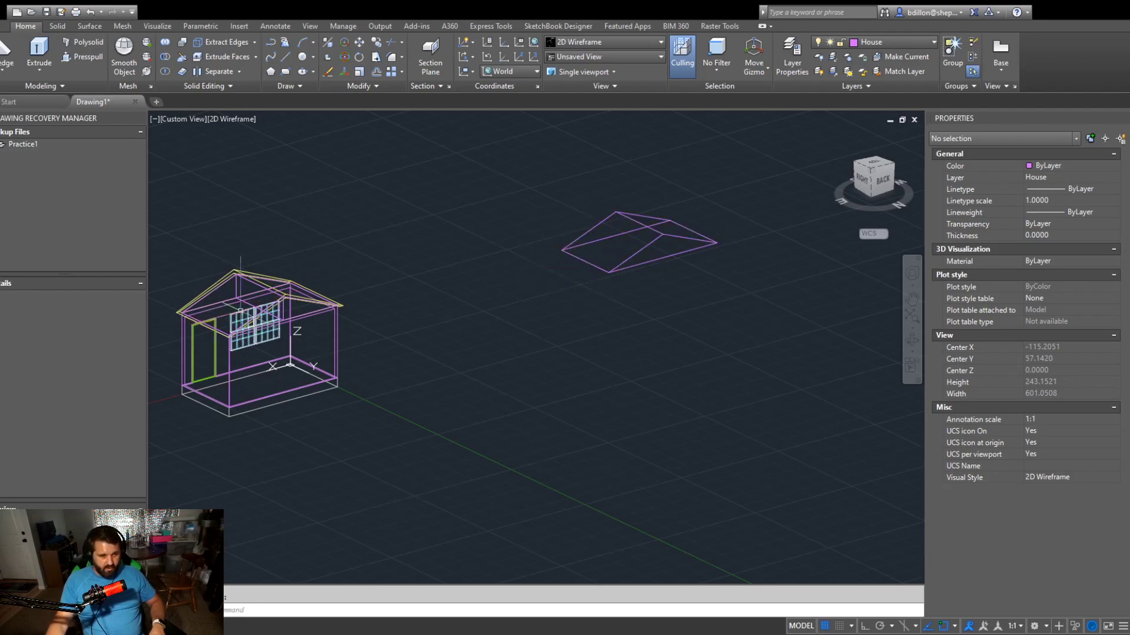
# Select both gable wedges under the roof and stretch one of them out past the front gable
pyautogui.scroll(6, 247, 329)
pyautogui.click(455, 231)
pyautogui.click(415, 268)
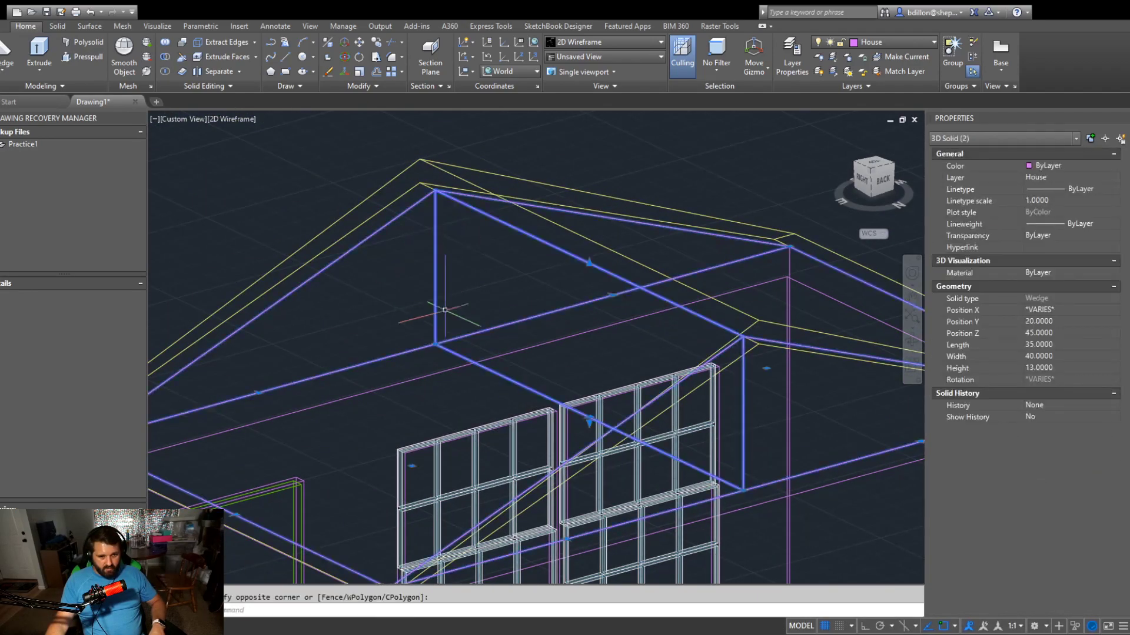
pyautogui.scroll(8, 445, 343)
pyautogui.scroll(-5, 410, 347)
pyautogui.moveTo(394, 343); pyautogui.dragTo(787, 281, button='middle')
pyautogui.click(515, 366)
pyautogui.click(323, 259)
# Stretch the other gable wedge forward to match the first, making both wedges about 58.8 wide
pyautogui.scroll(-6, 323, 260)
pyautogui.moveTo(323, 259); pyautogui.dragTo(221, 338, button='middle')
pyautogui.scroll(5, 394, 324)
pyautogui.moveTo(259, 378); pyautogui.dragTo(667, 353, button='middle')
pyautogui.click(694, 346)
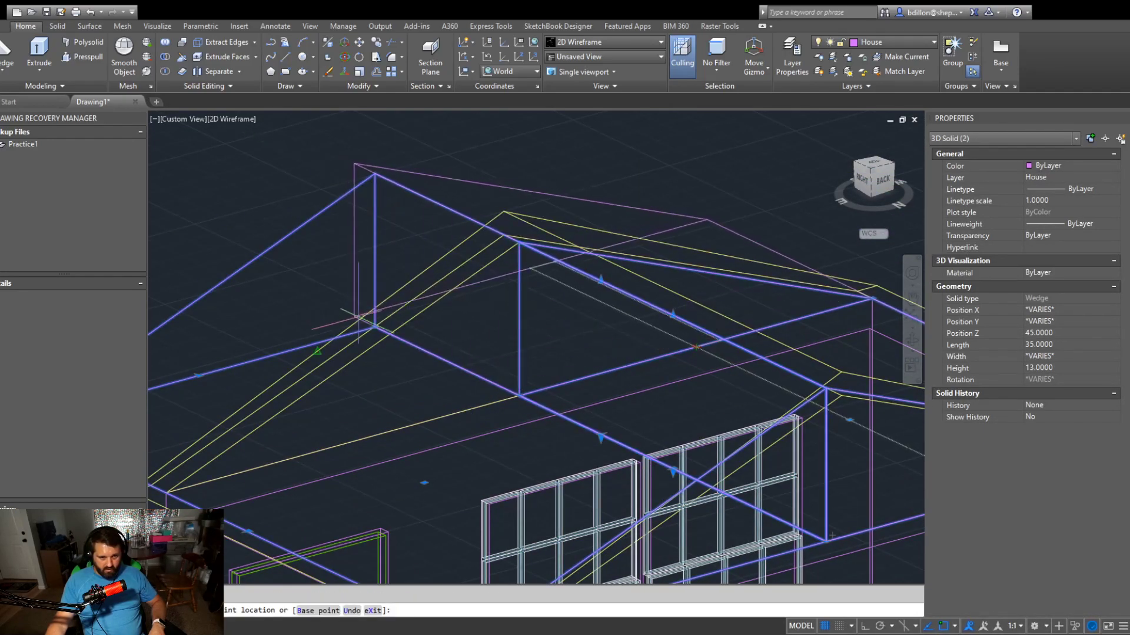
pyautogui.click(375, 327)
pyautogui.scroll(-7, 411, 318)
# Stretch both wedges out past the back gable of the house, to a width of about 93.8
pyautogui.scroll(8, 443, 328)
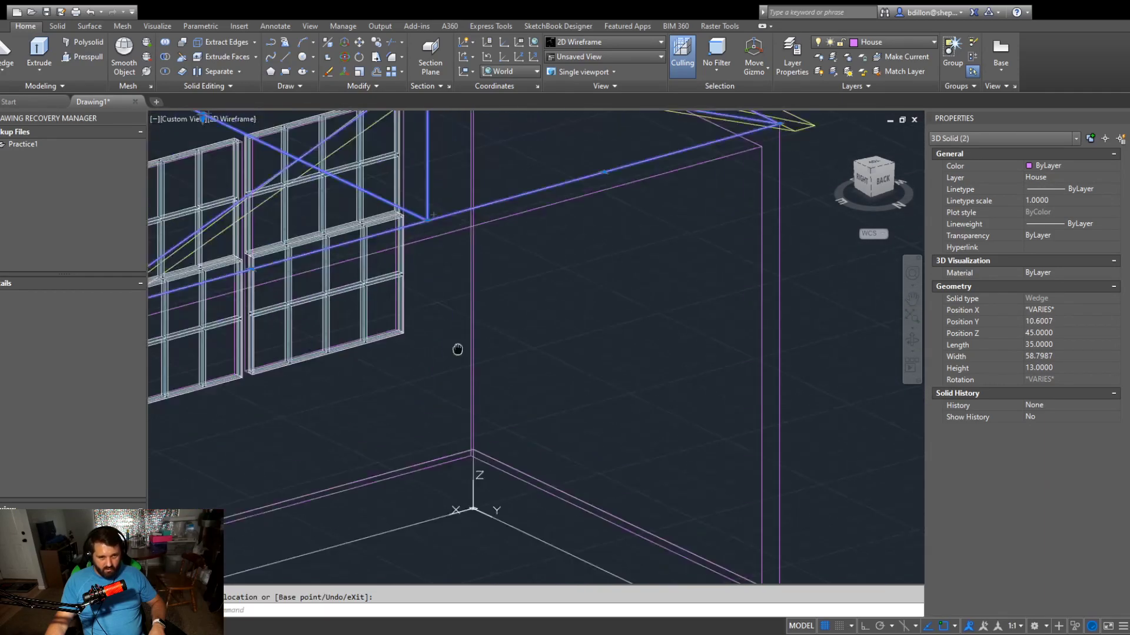
pyautogui.scroll(-6, 703, 244)
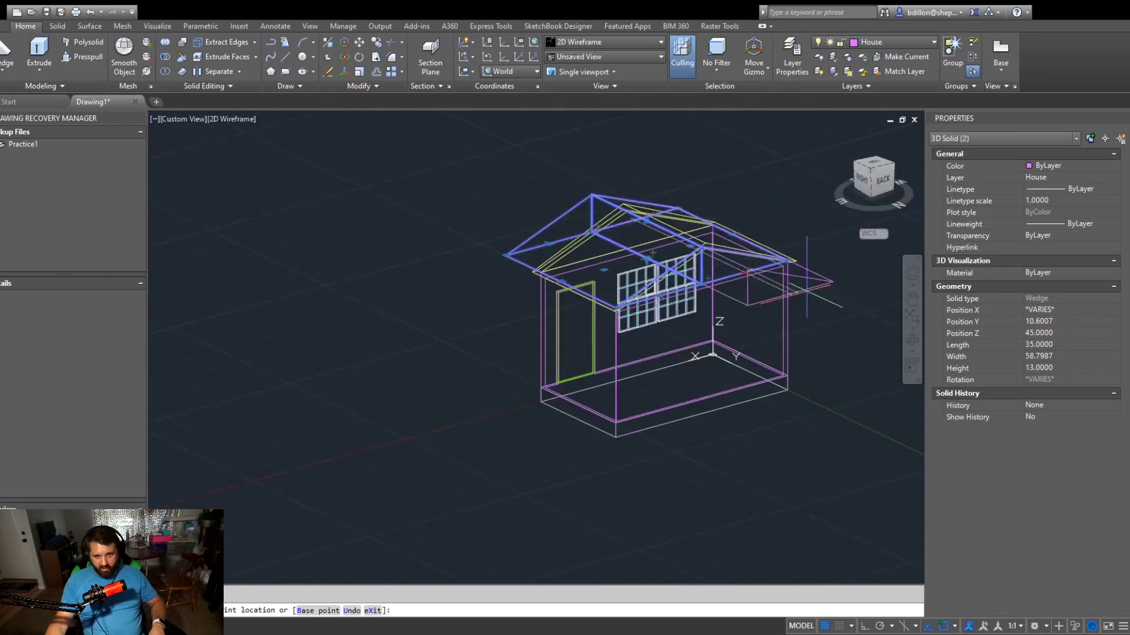
pyautogui.scroll(7, 735, 265)
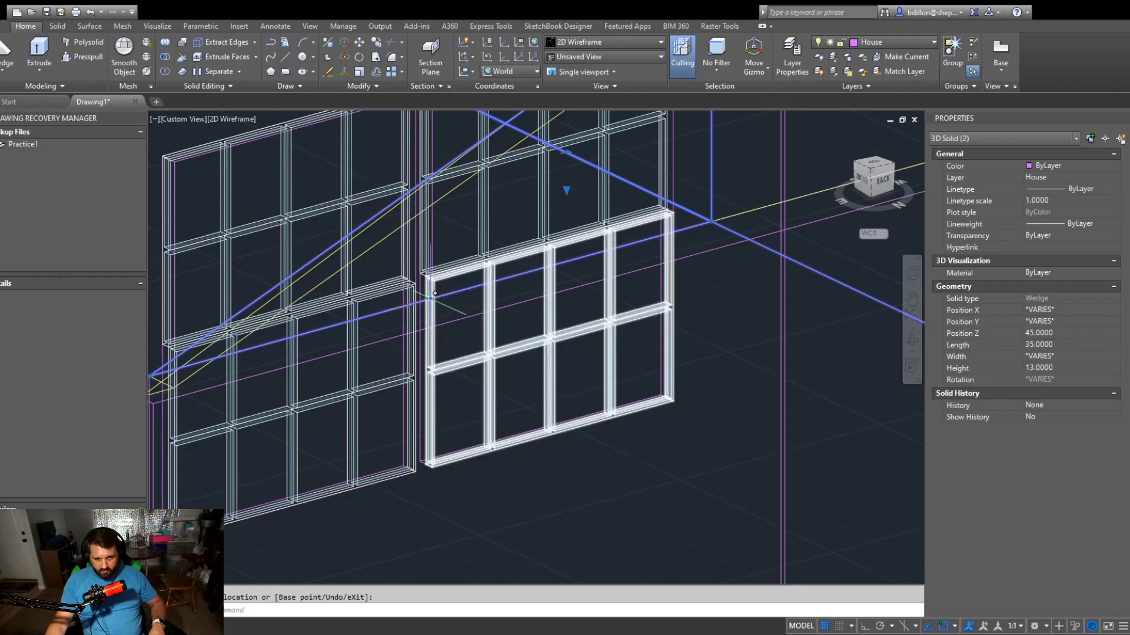
pyautogui.click(434, 293)
pyautogui.scroll(-6, 606, 333)
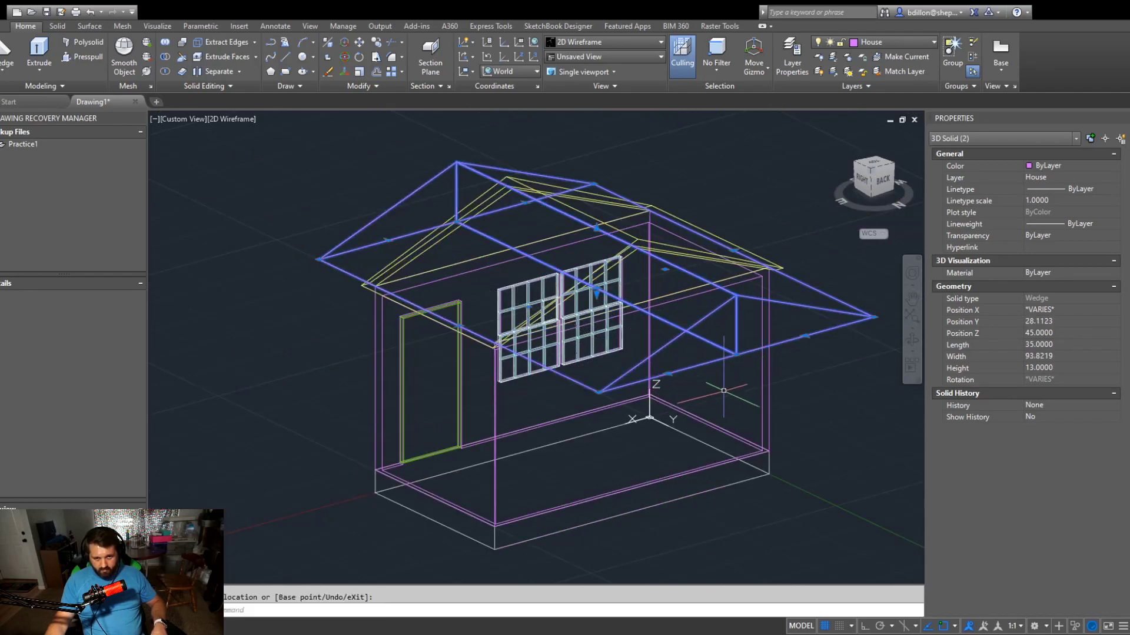
pyautogui.press('Escape')
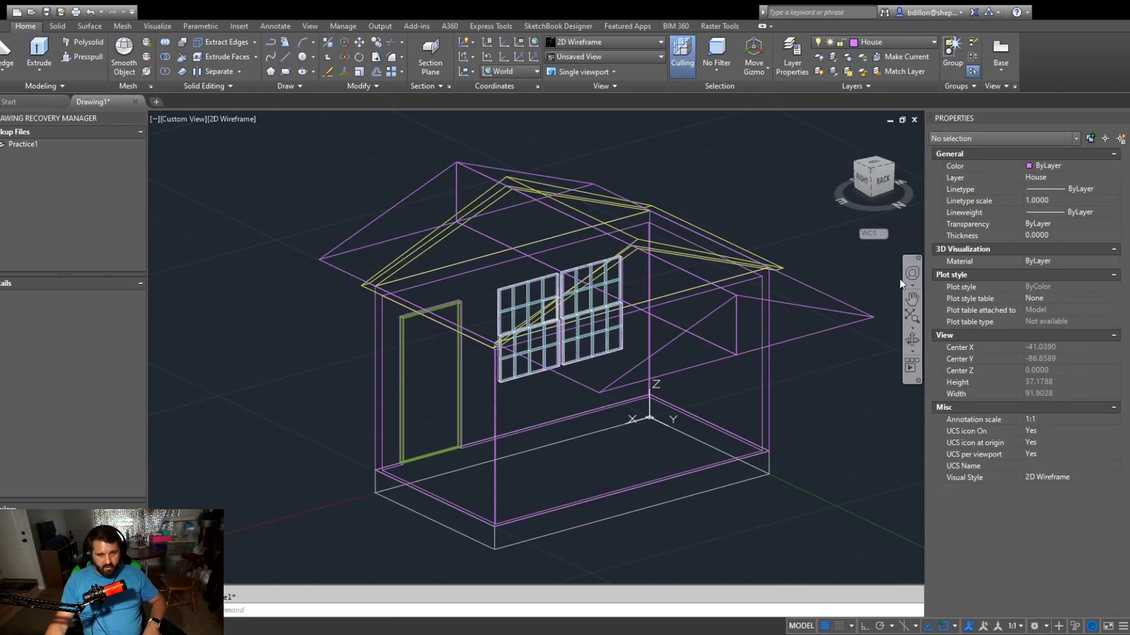
# Subtract both overlong gable wedges from the roof solid
pyautogui.write('su')
pyautogui.press('Return')
pyautogui.click(690, 224)
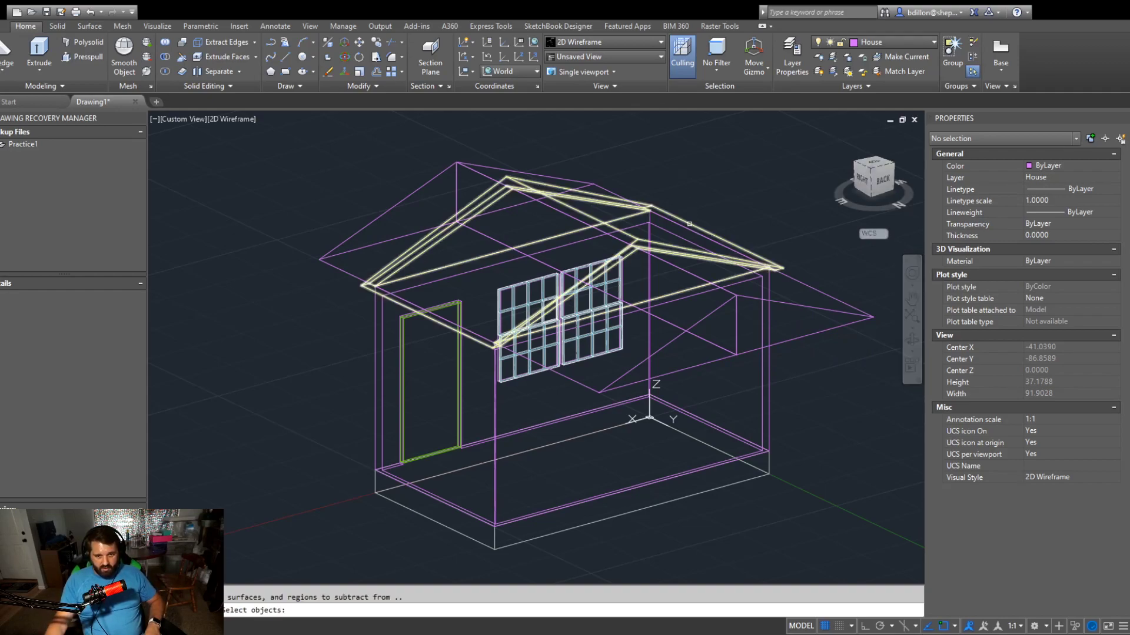
pyautogui.click(690, 224)
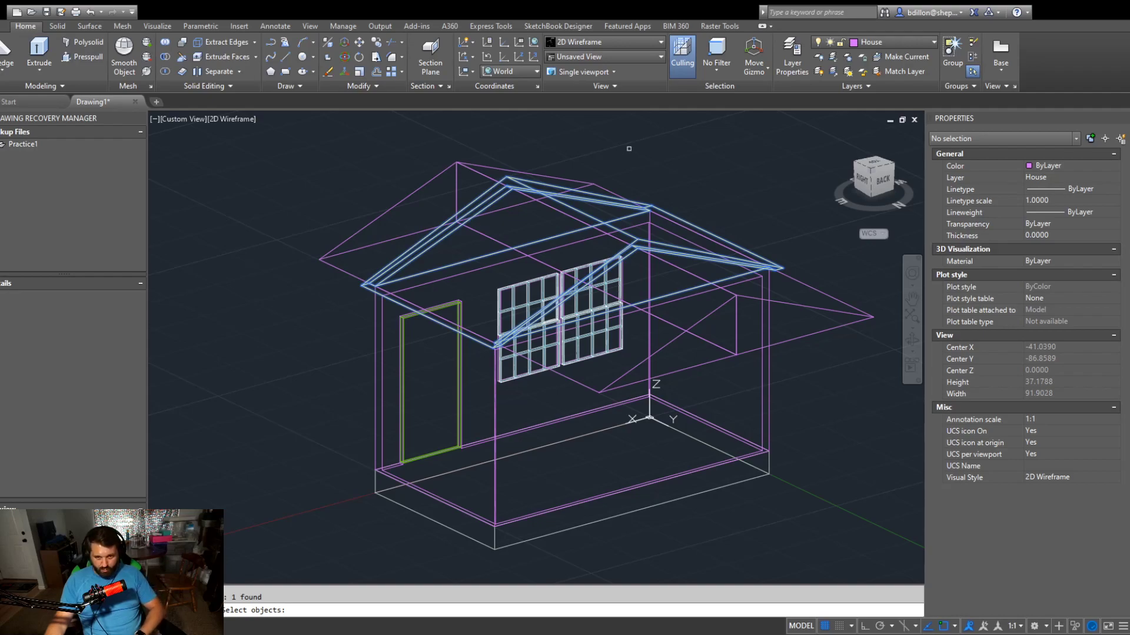
pyautogui.press('Return')
pyautogui.click(841, 311)
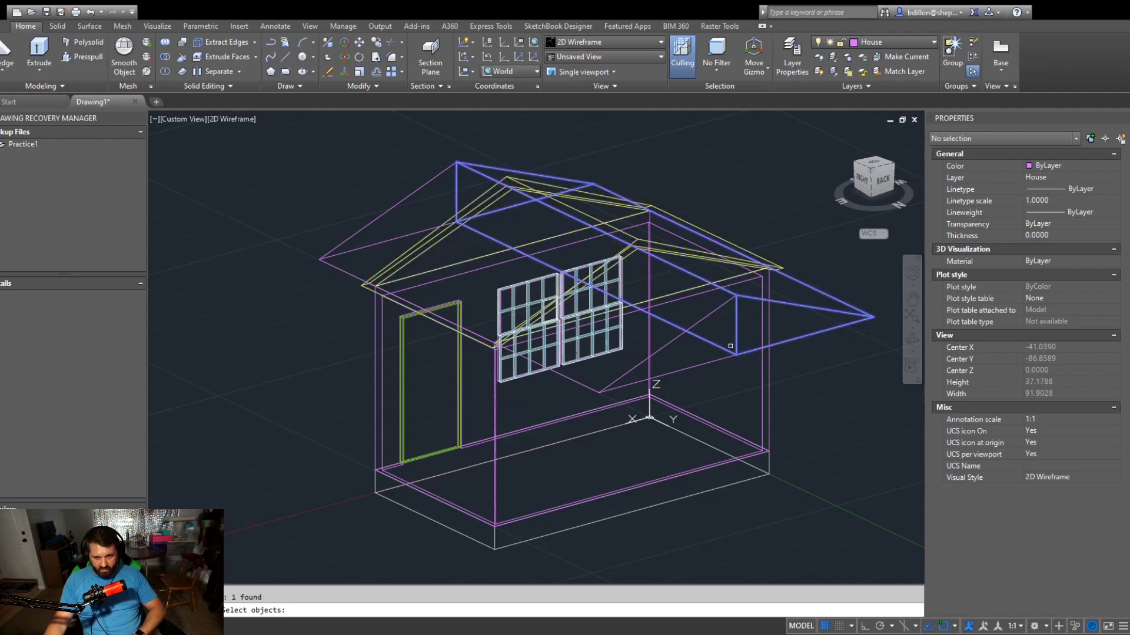
pyautogui.press('Return')
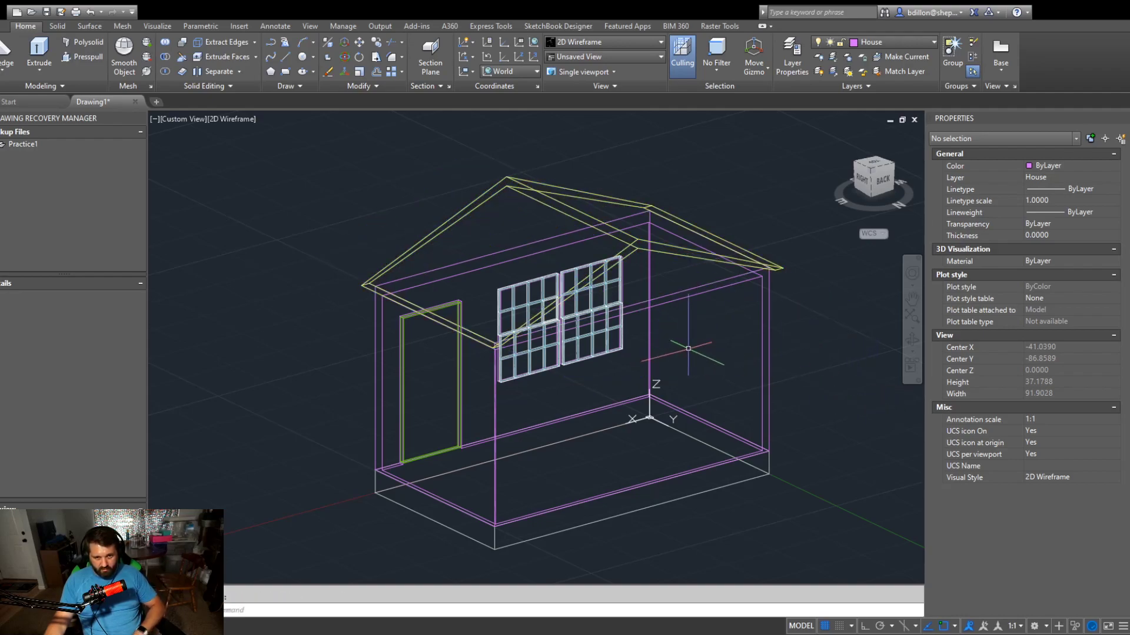
pyautogui.keyDown('shift'); pyautogui.moveTo(842, 353); pyautogui.dragTo(660, 396, button='middle'); pyautogui.keyUp('shift')
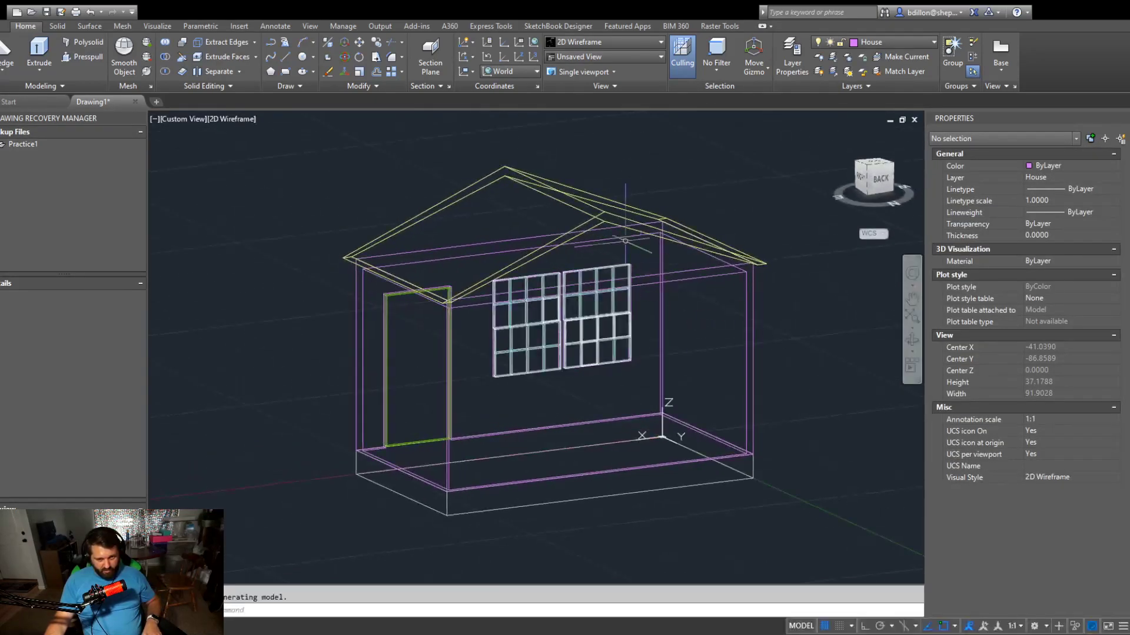
# Move the unioned gable solid from beside the house to under the roof, placing its lower corner on the matching wall-top corner
pyautogui.scroll(-3, 634, 286)
pyautogui.moveTo(921, 250); pyautogui.dragTo(757, 247, button='middle')
pyautogui.click(757, 247)
pyautogui.click(673, 303)
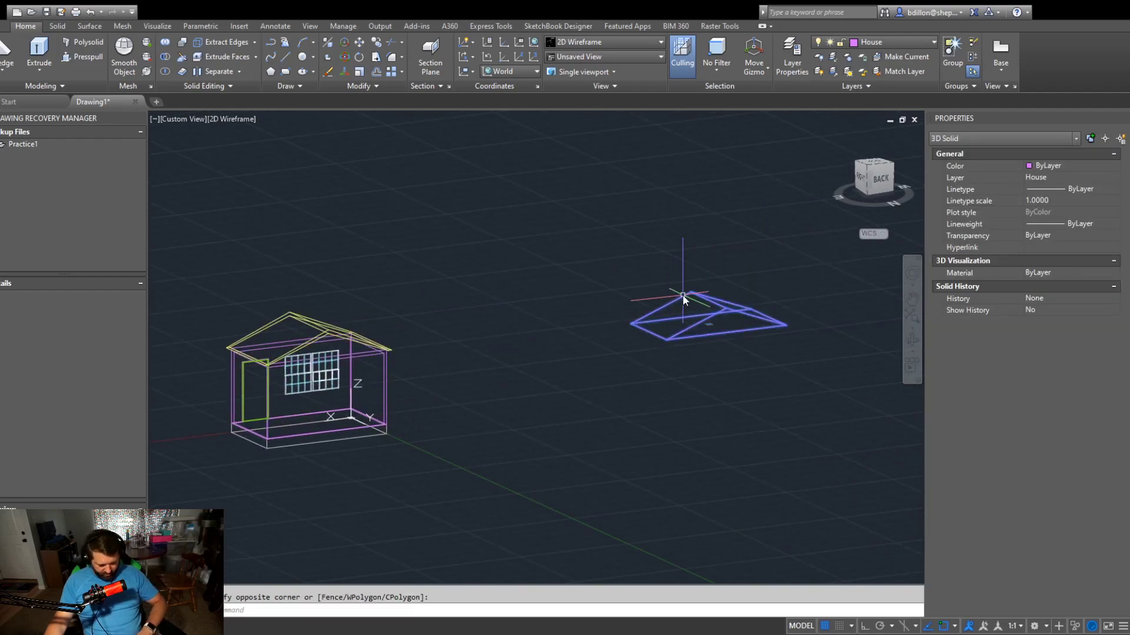
pyautogui.write('m')
pyautogui.press('Return')
pyautogui.click(668, 340)
pyautogui.moveTo(319, 314); pyautogui.dragTo(548, 318, button='middle')
pyautogui.scroll(8, 549, 318)
pyautogui.keyDown('shift'); pyautogui.moveTo(865, 378); pyautogui.dragTo(365, 432, button='middle'); pyautogui.keyUp('shift')
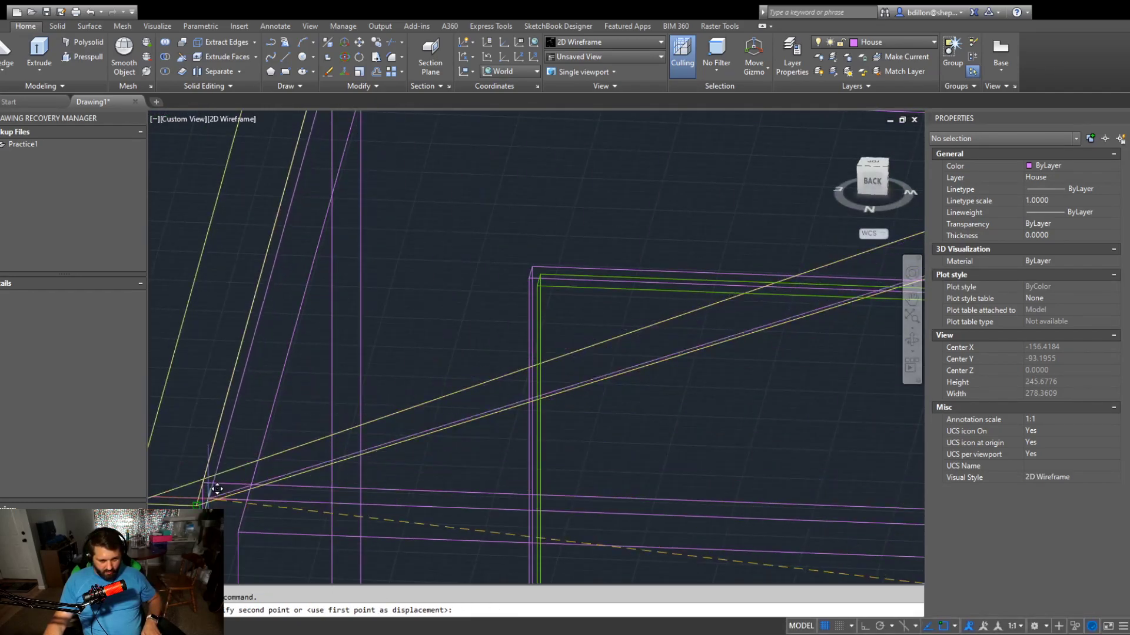
pyautogui.click(203, 483)
pyautogui.scroll(-8, 267, 360)
pyautogui.keyDown('shift'); pyautogui.moveTo(282, 438); pyautogui.dragTo(764, 423, button='middle'); pyautogui.keyUp('shift')
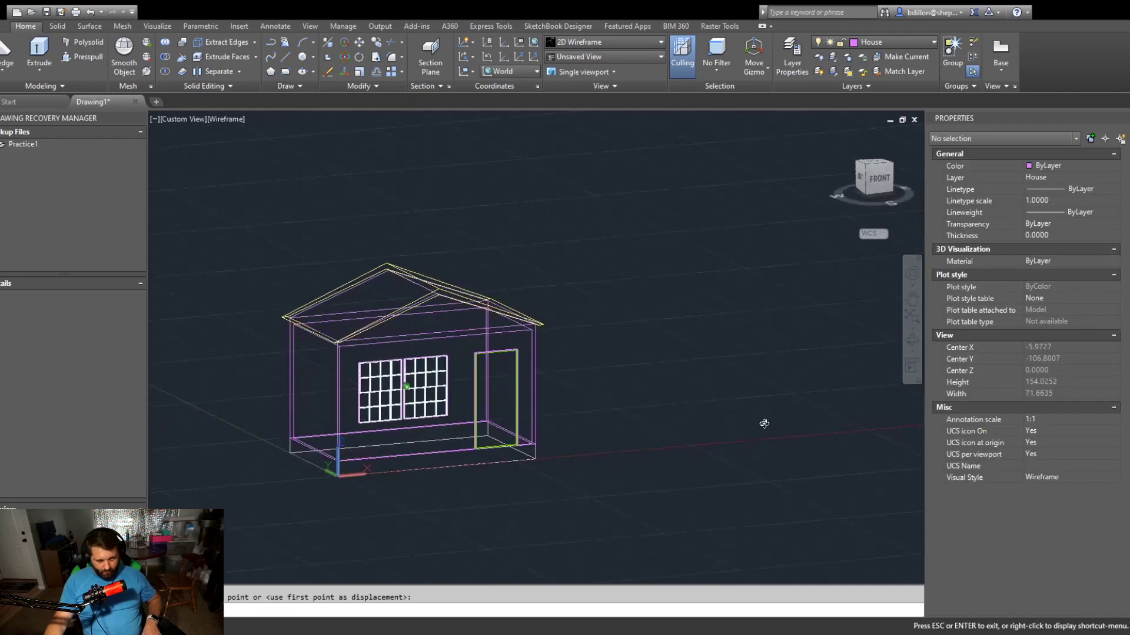
# Switch the display to the Shaded visual style and examine the house's front wall, windows, door and roof
pyautogui.scroll(5, 489, 451)
pyautogui.keyDown('shift'); pyautogui.moveTo(409, 457); pyautogui.dragTo(419, 485, button='middle'); pyautogui.keyUp('shift')
pyautogui.scroll(-3, 610, 538)
pyautogui.moveTo(617, 537); pyautogui.dragTo(689, 524, button='middle')
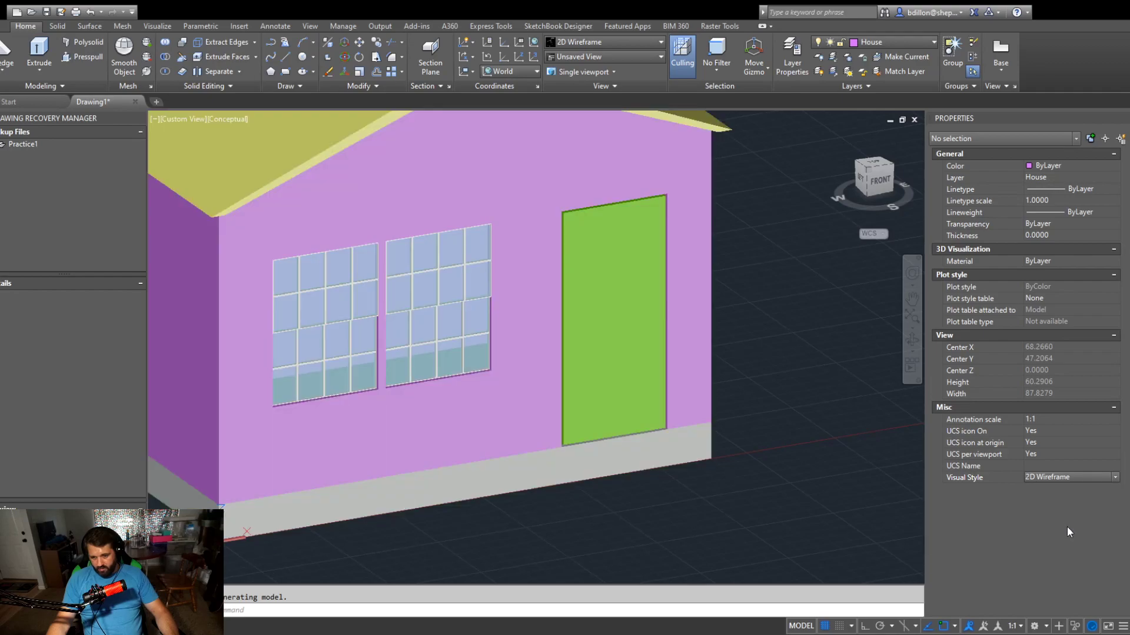
pyautogui.moveTo(634, 530); pyautogui.dragTo(769, 484, button='middle')
pyautogui.keyDown('shift'); pyautogui.moveTo(623, 501); pyautogui.dragTo(624, 529, button='middle'); pyautogui.keyUp('shift')
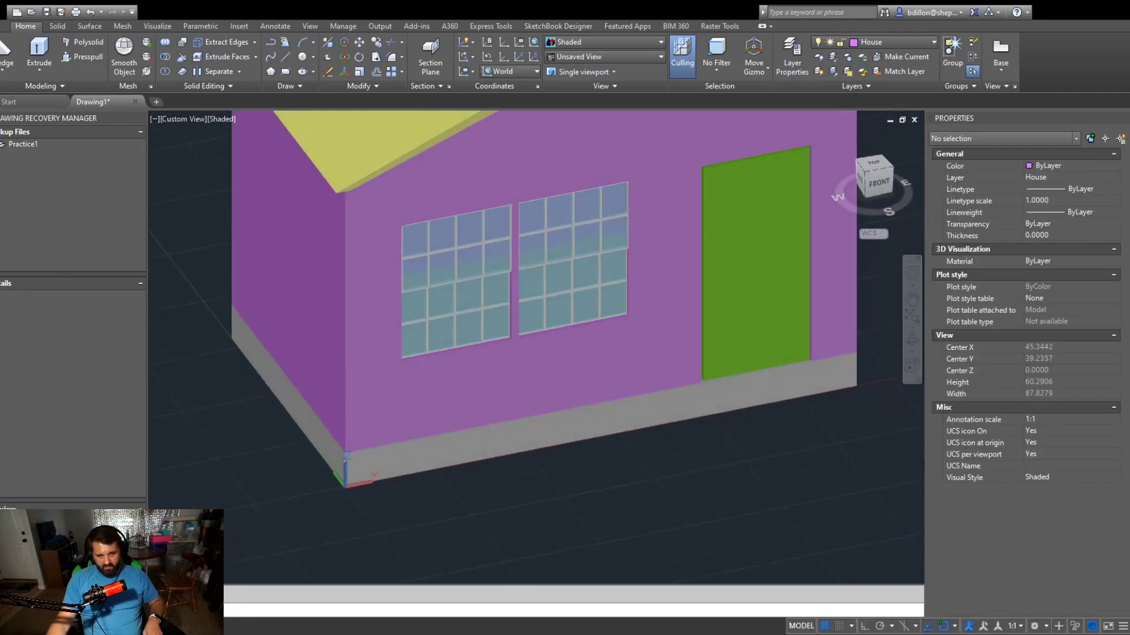
pyautogui.keyDown('shift'); pyautogui.moveTo(718, 553); pyautogui.dragTo(714, 549, button='middle'); pyautogui.keyUp('shift')
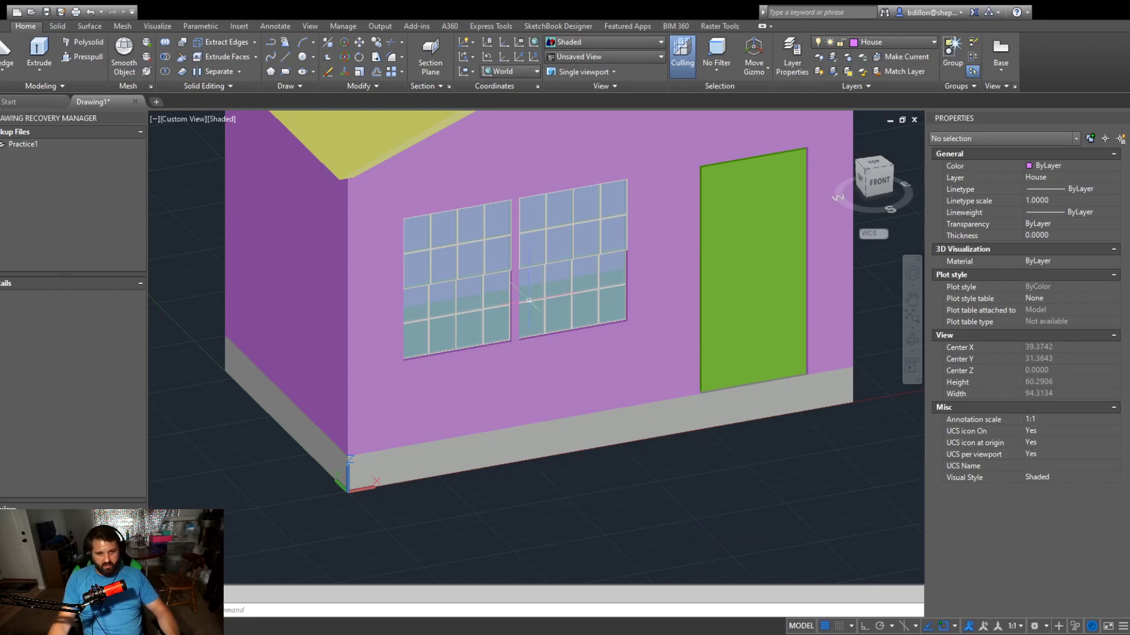
pyautogui.moveTo(654, 513); pyautogui.dragTo(689, 488, button='middle')
pyautogui.scroll(-2, 690, 487)
pyautogui.moveTo(689, 488); pyautogui.dragTo(500, 498, button='middle')
pyautogui.moveTo(641, 489)
pyautogui.keyDown('shift'); pyautogui.mouseDown(button='middle')
pyautogui.moveTo(581, 465)
pyautogui.moveTo(646, 468)
pyautogui.mouseUp(button='middle'); pyautogui.keyUp('shift')
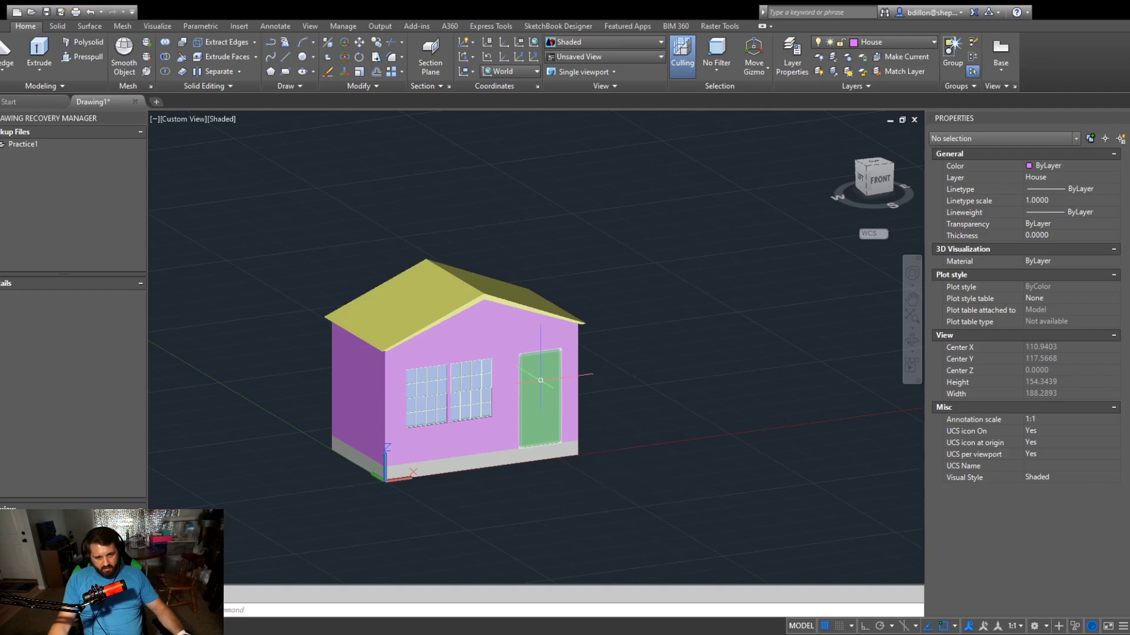
pyautogui.keyDown('shift'); pyautogui.moveTo(489, 504); pyautogui.dragTo(435, 520, button='middle'); pyautogui.keyUp('shift')
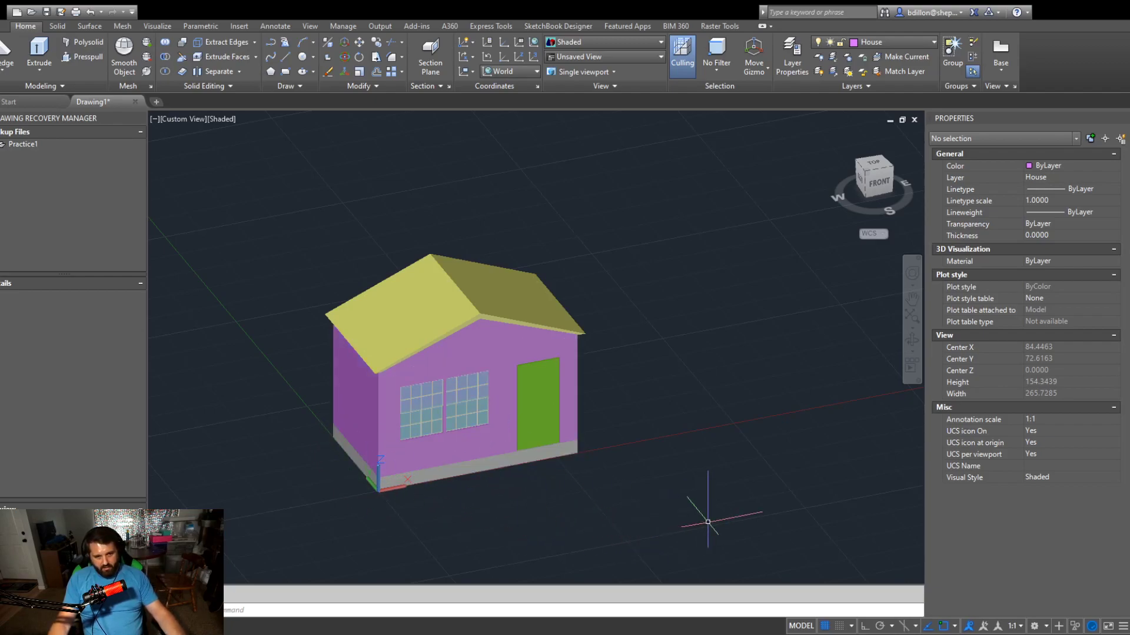
# Select the whole house and specify a base point near the front corner of its foundation with the Base command
pyautogui.scroll(1, 712, 461)
pyautogui.scroll(-4, 660, 411)
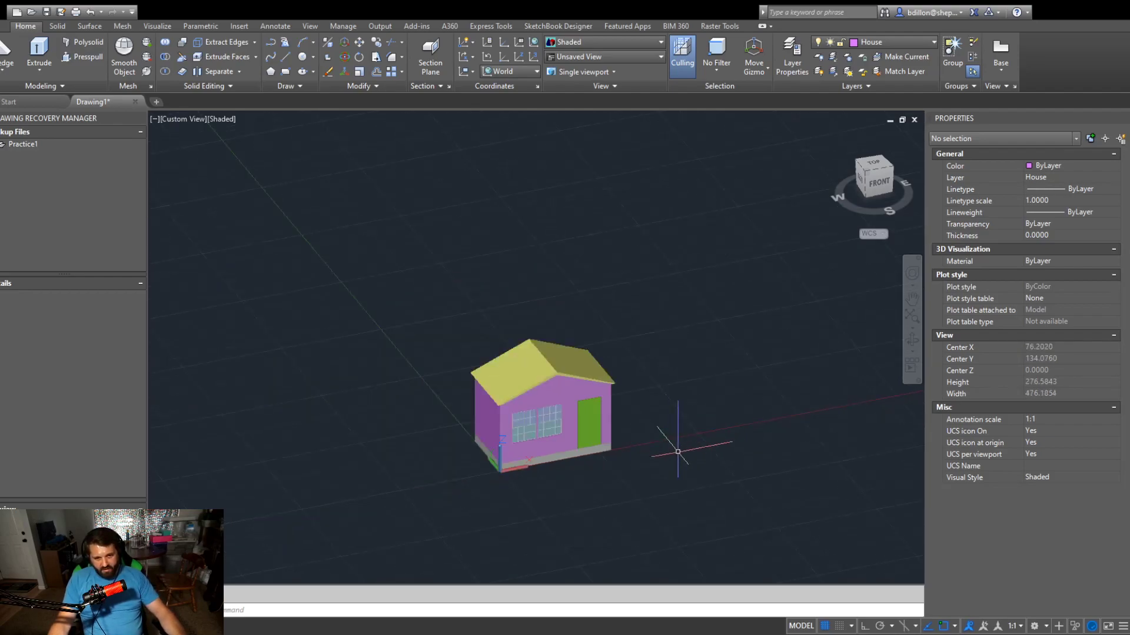
pyautogui.click(424, 285)
pyautogui.click(794, 537)
pyautogui.scroll(-2, 658, 516)
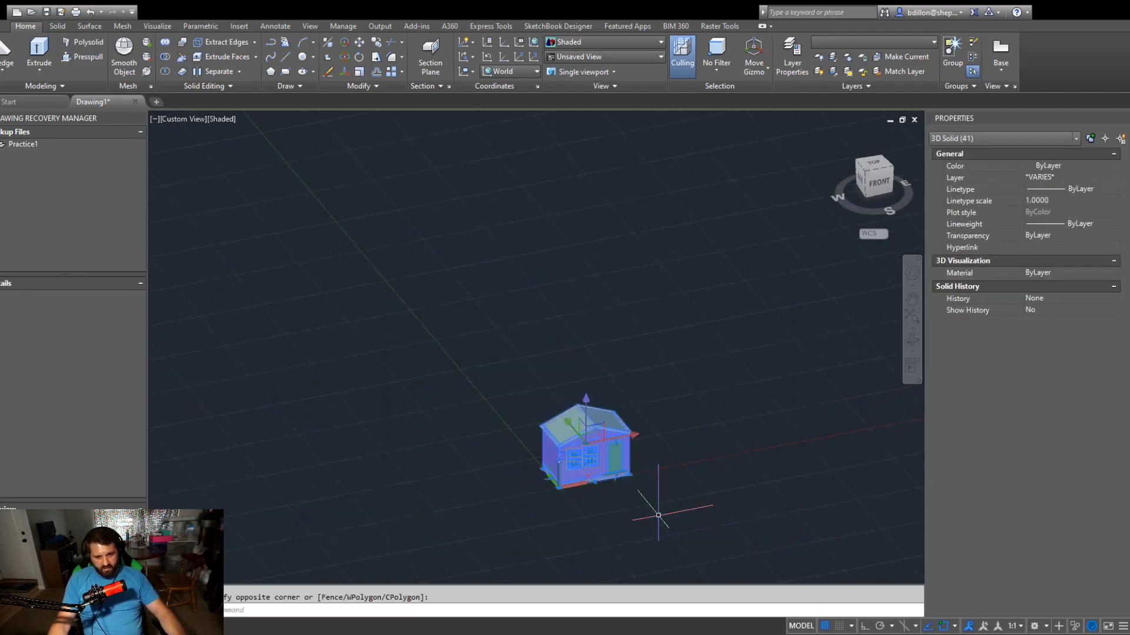
pyautogui.moveTo(659, 516); pyautogui.dragTo(546, 443, button='middle')
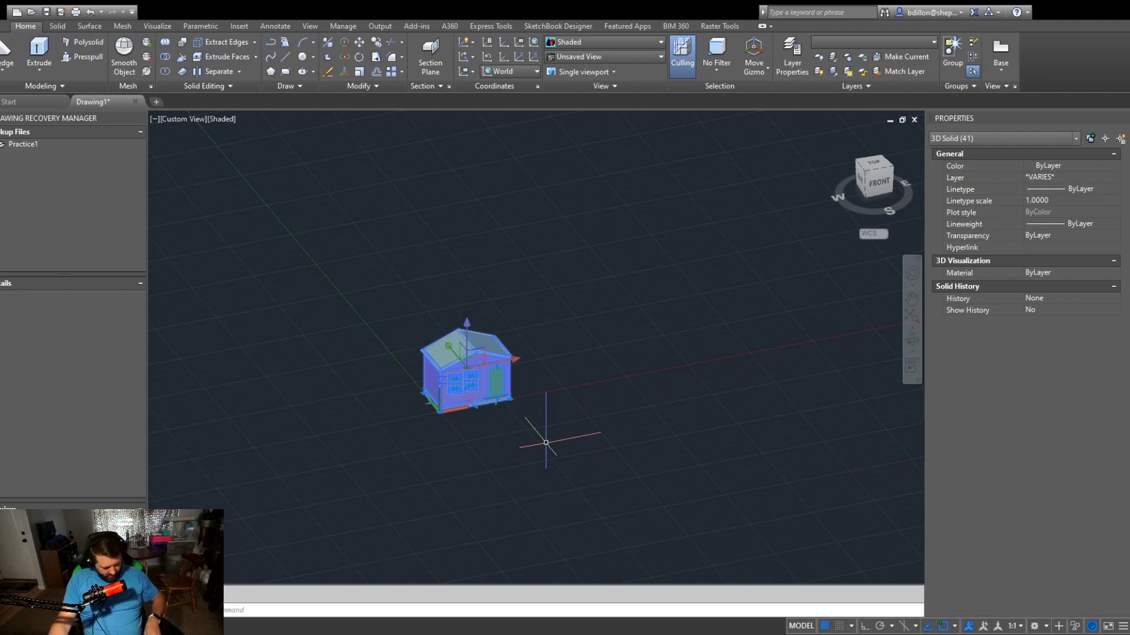
pyautogui.write('base')
pyautogui.press('Return')
pyautogui.scroll(6, 457, 448)
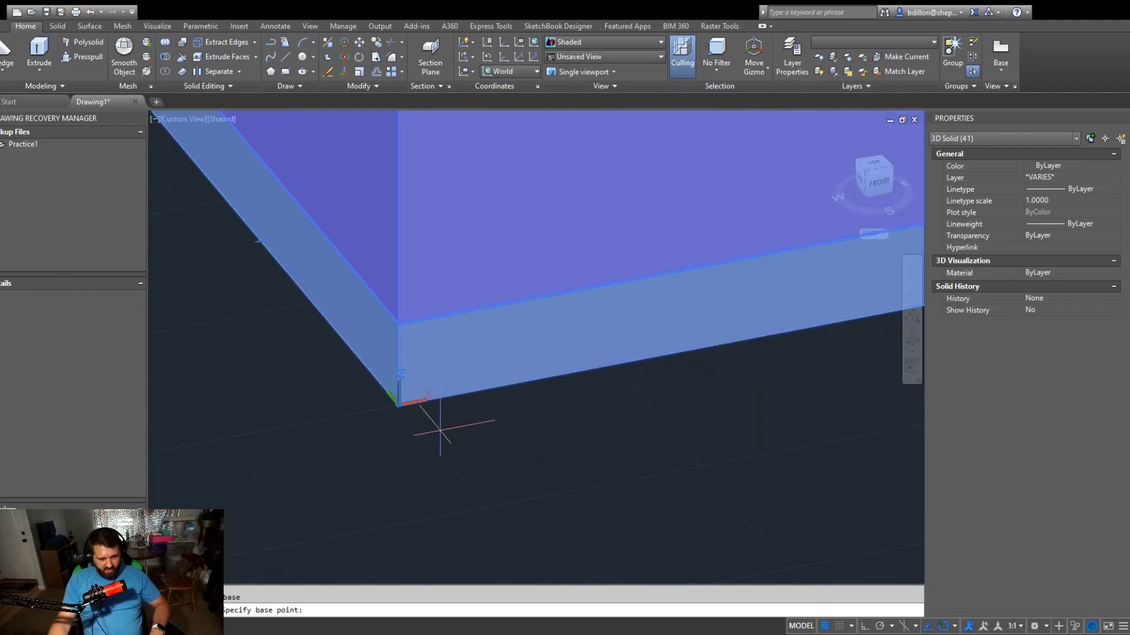
pyautogui.click(441, 401)
pyautogui.scroll(-8, 700, 474)
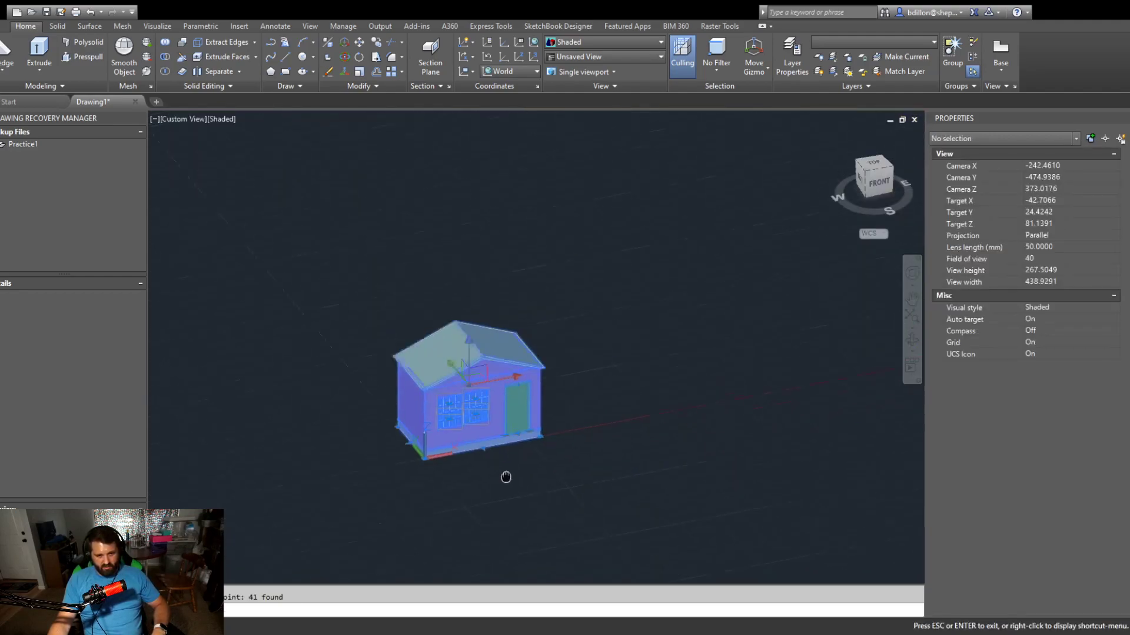
pyautogui.press('Escape')
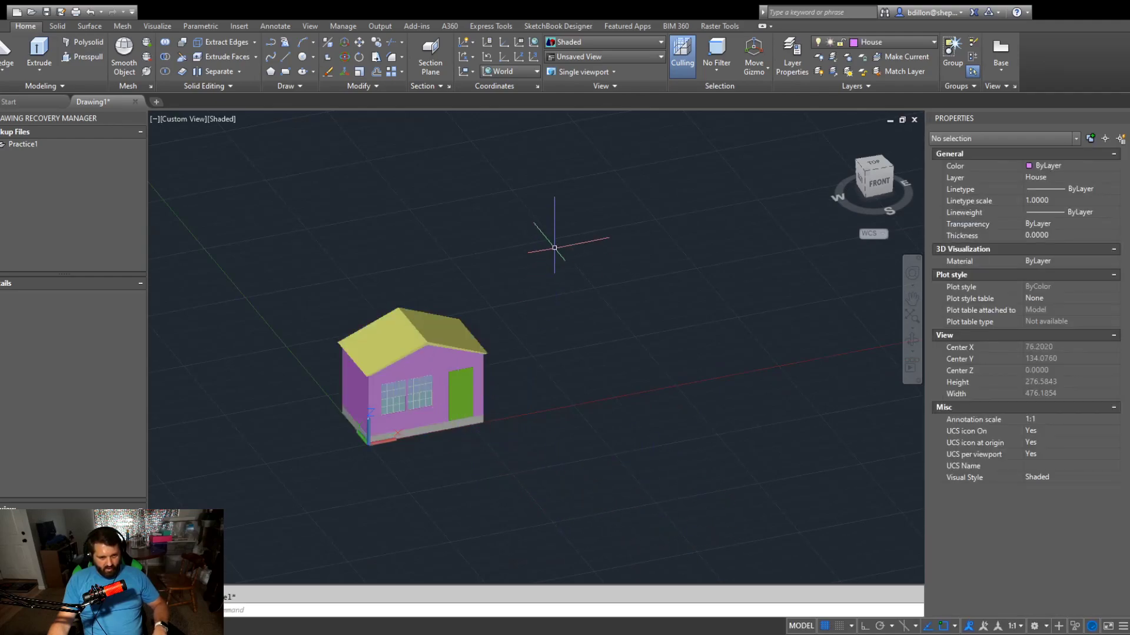
# Copy the whole house once to a clear spot beside the original, along the X axis with Ortho on
pyautogui.click(533, 244)
pyautogui.click(339, 464)
pyautogui.write('base')
pyautogui.press('Return')
pyautogui.press('Escape')
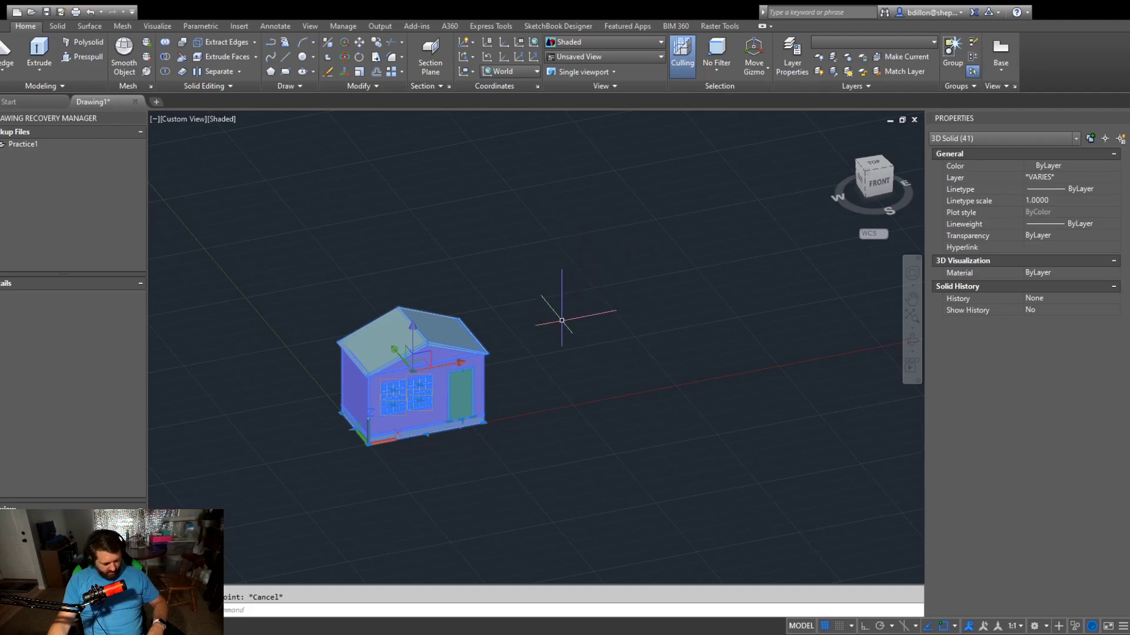
pyautogui.write('co')
pyautogui.press('Return')
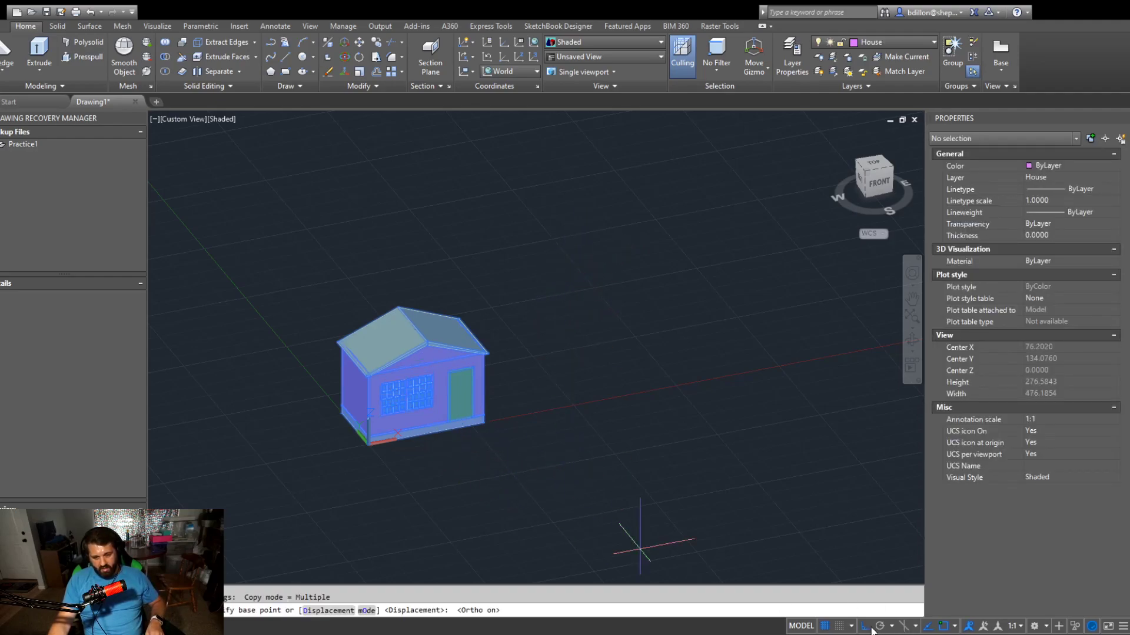
pyautogui.click(413, 511)
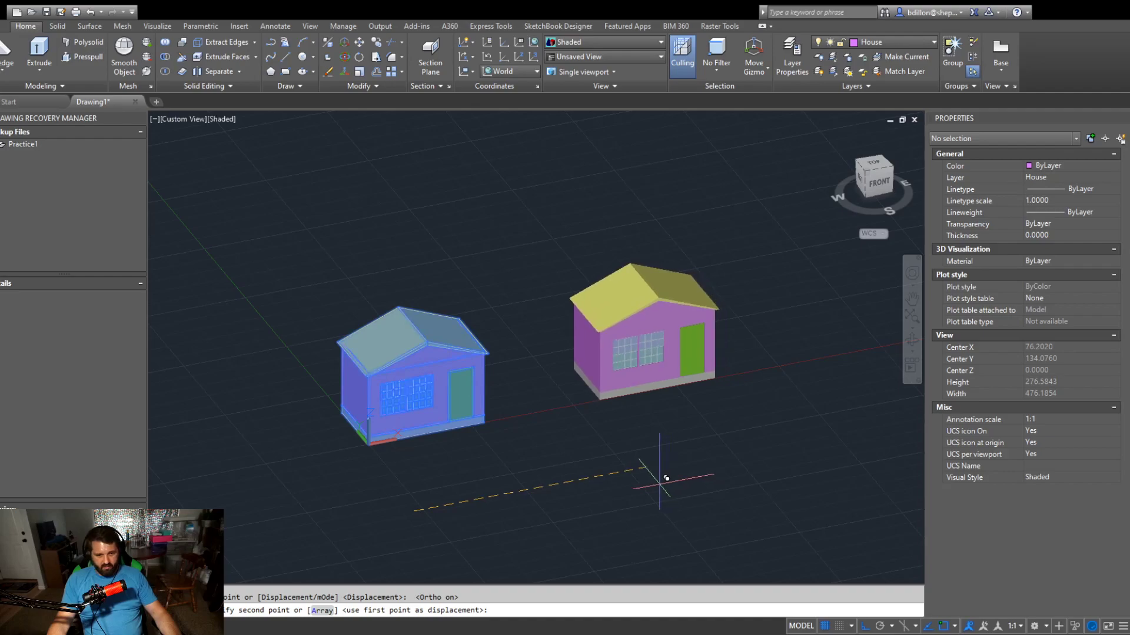
pyautogui.click(661, 459)
pyautogui.scroll(-2, 661, 460)
pyautogui.scroll(-2, 431, 487)
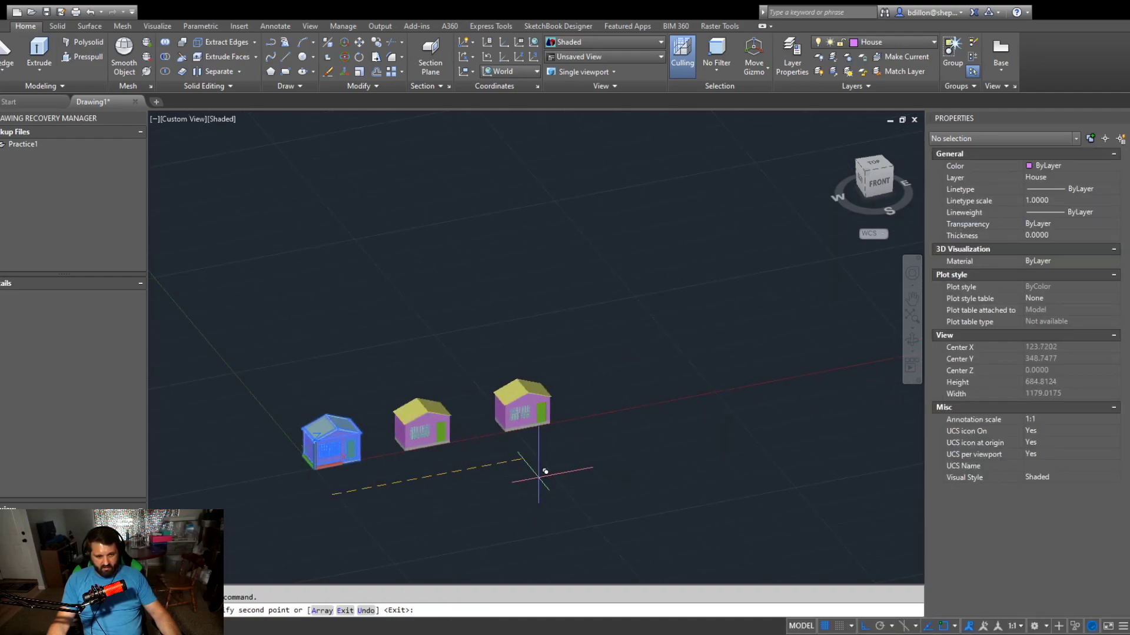
pyautogui.press('Escape')
pyautogui.click(472, 350)
pyautogui.press('Escape')
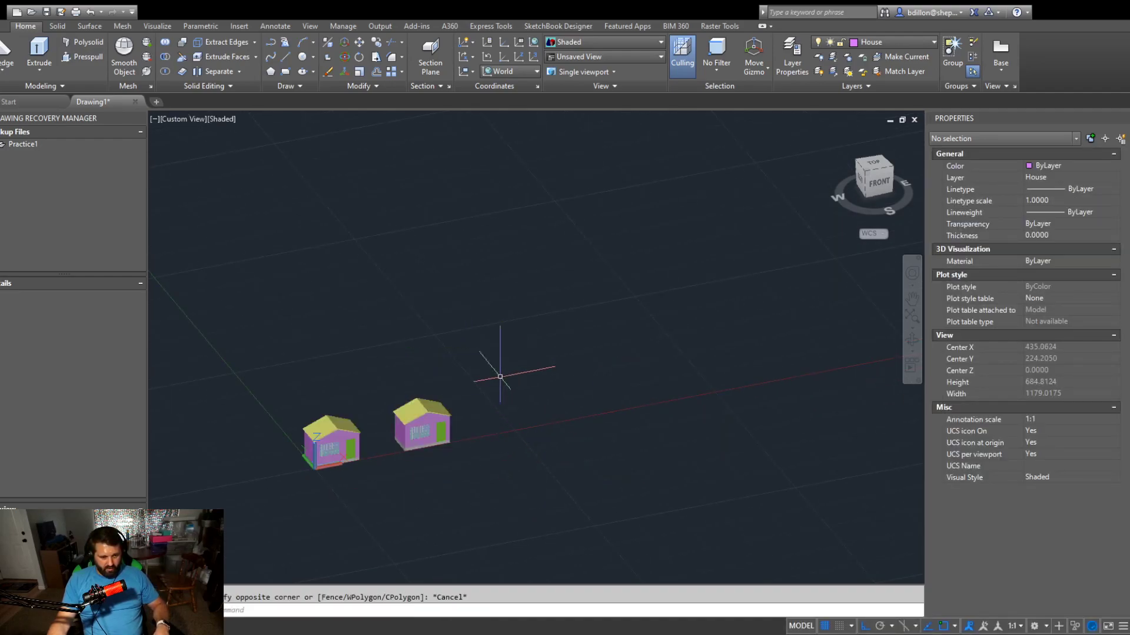
# Draw a 200-unit polyline along the X axis from the first house's front foundation corner on the door side
pyautogui.click(270, 43)
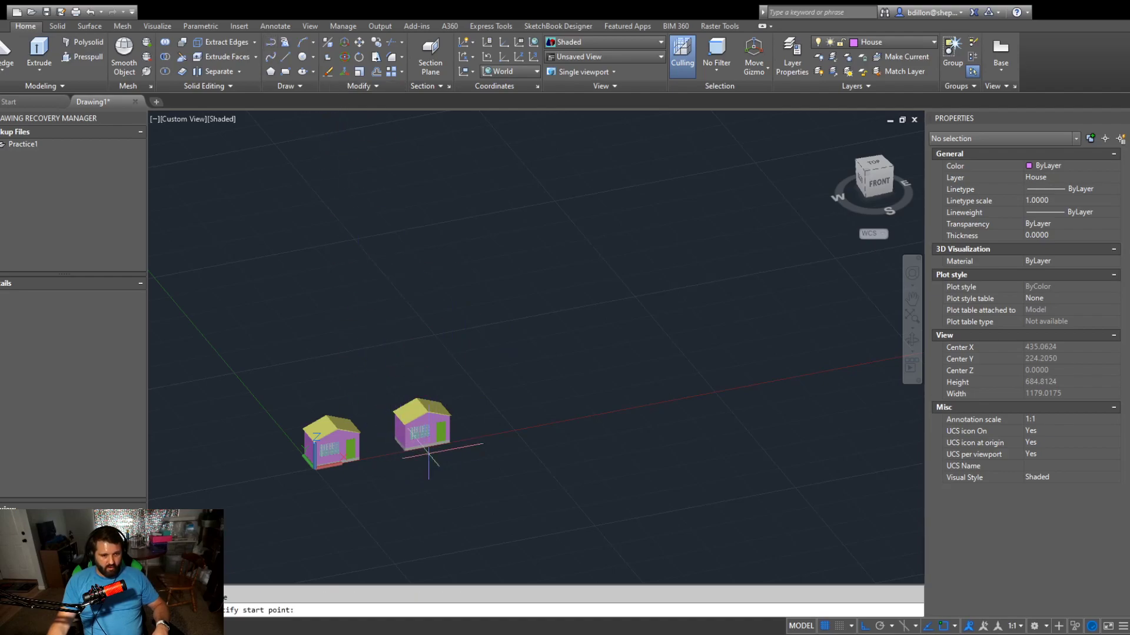
pyautogui.scroll(10, 429, 456)
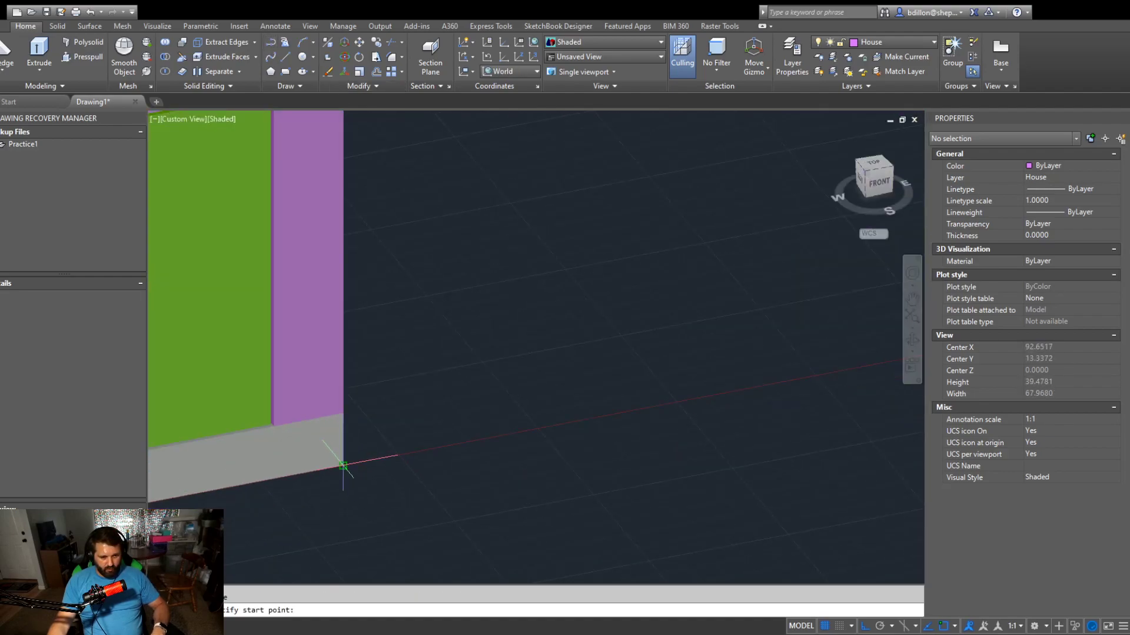
pyautogui.click(343, 466)
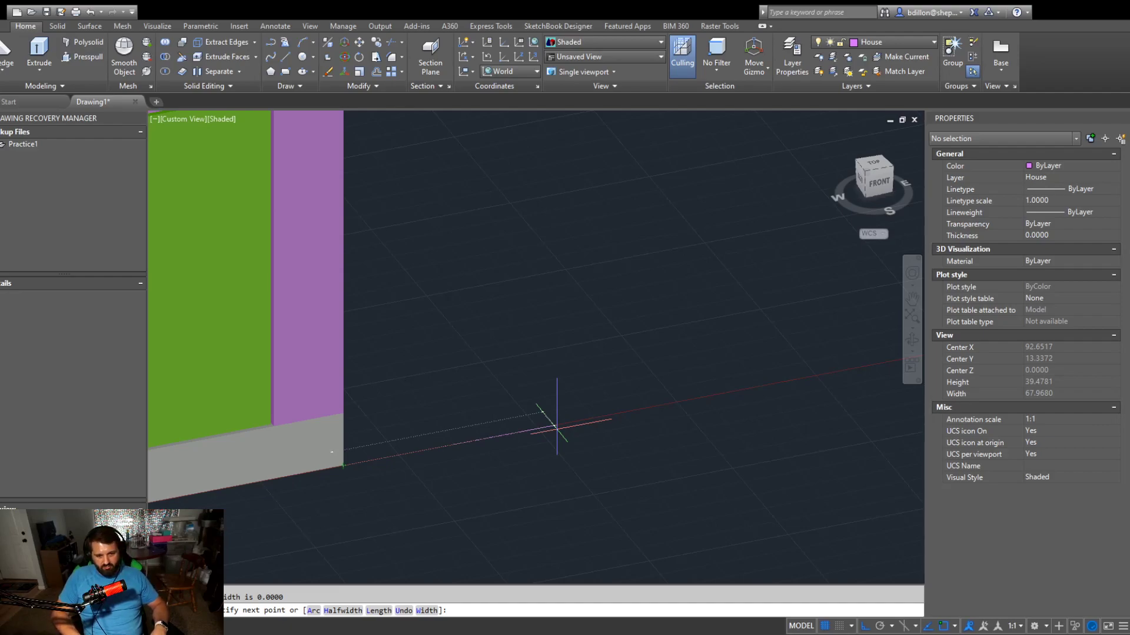
pyautogui.write('200')
pyautogui.press('Return')
pyautogui.scroll(-10, 779, 233)
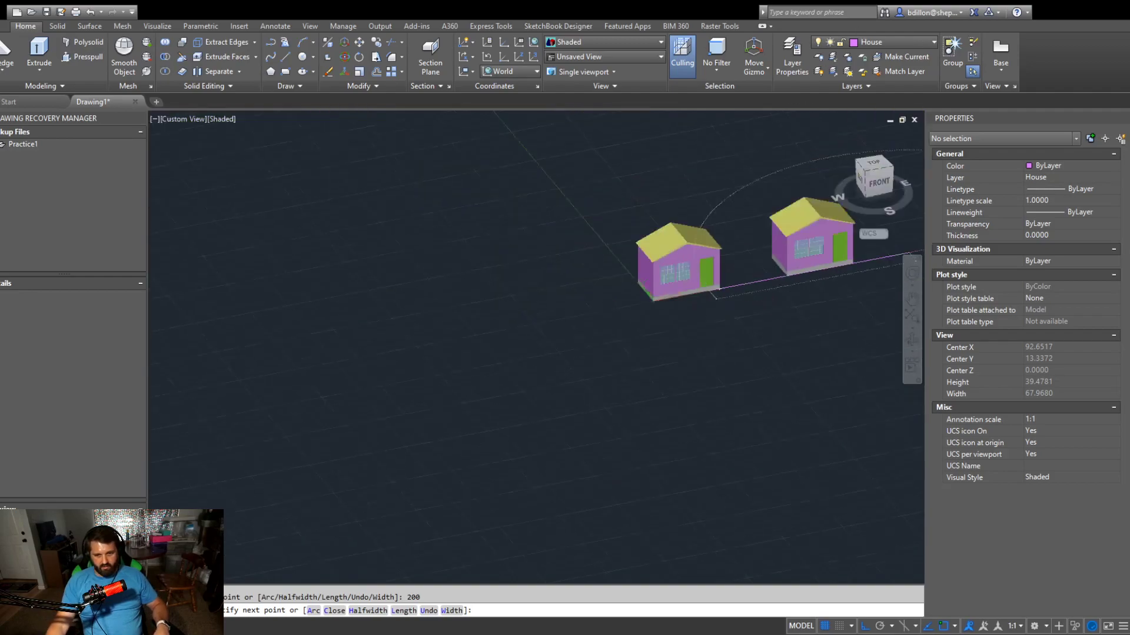
pyautogui.moveTo(746, 310); pyautogui.dragTo(626, 378, button='middle')
pyautogui.press('Escape')
pyautogui.moveTo(786, 380); pyautogui.dragTo(692, 439, button='middle')
pyautogui.scroll(4, 611, 358)
pyautogui.scroll(1, 612, 362)
pyautogui.click(610, 365)
pyautogui.click(536, 461)
pyautogui.scroll(-2, 540, 470)
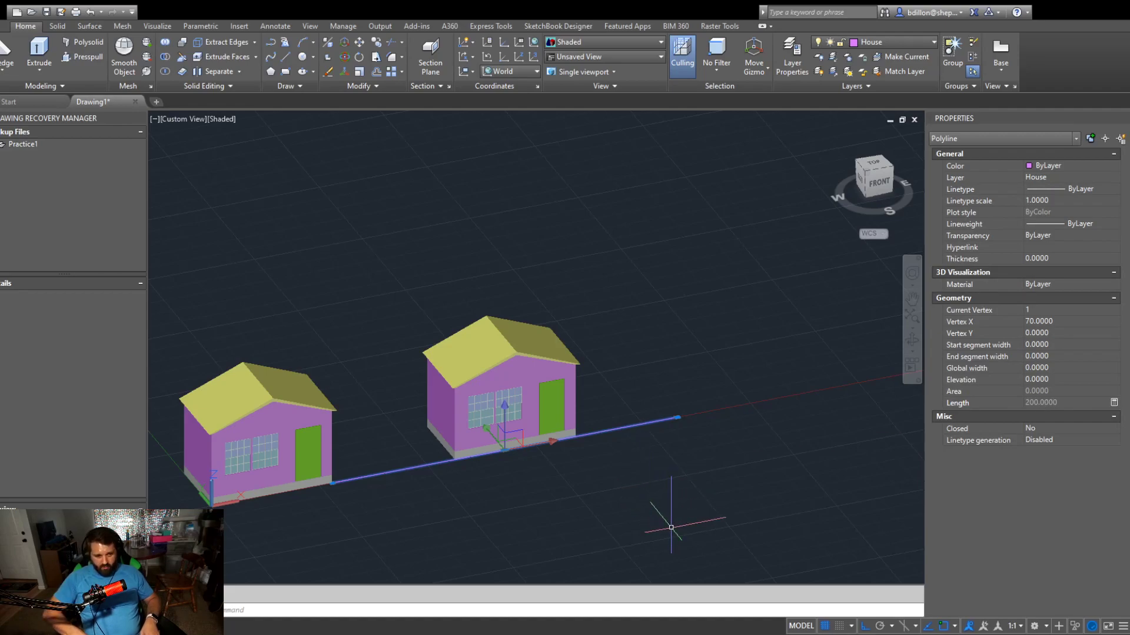
pyautogui.press('Return')
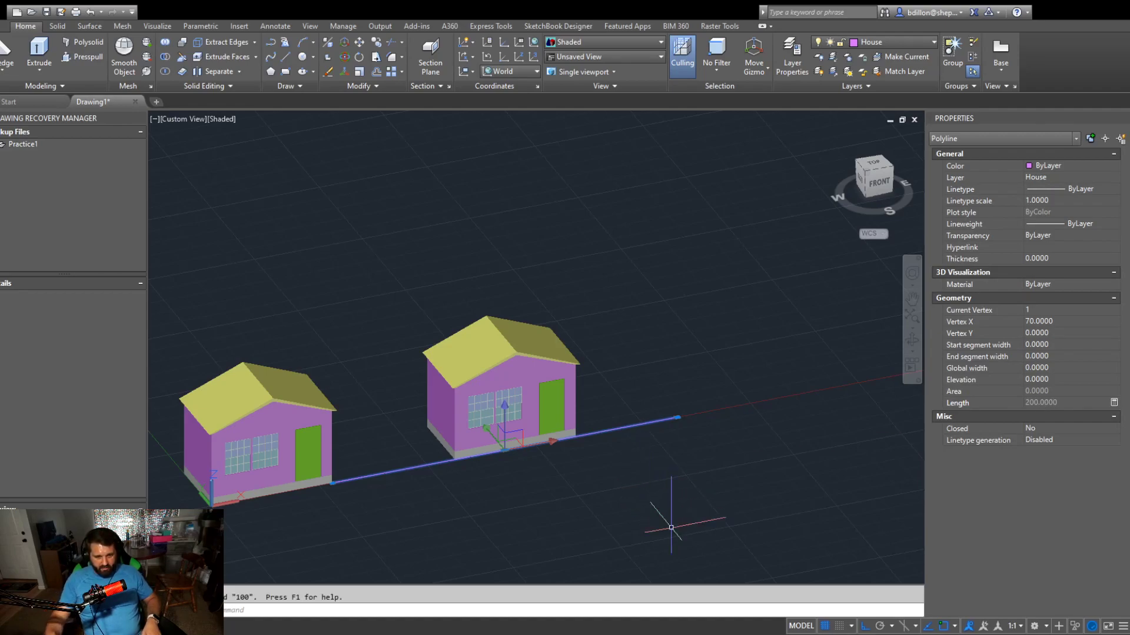
pyautogui.press('Escape')
pyautogui.click(698, 377)
pyautogui.click(640, 464)
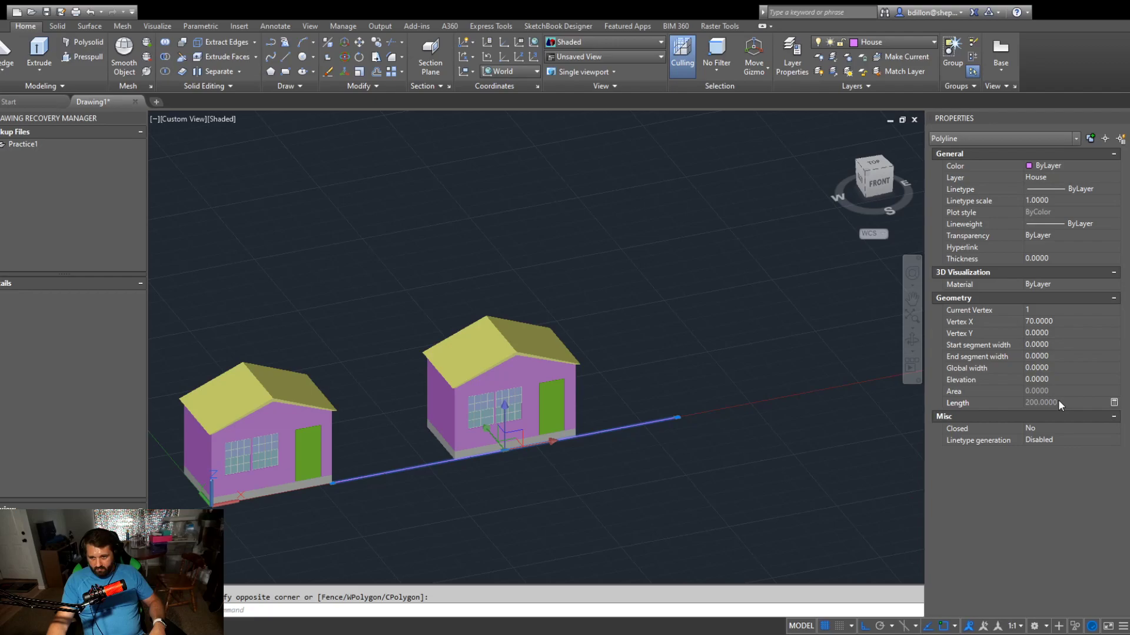
pyautogui.click(1114, 402)
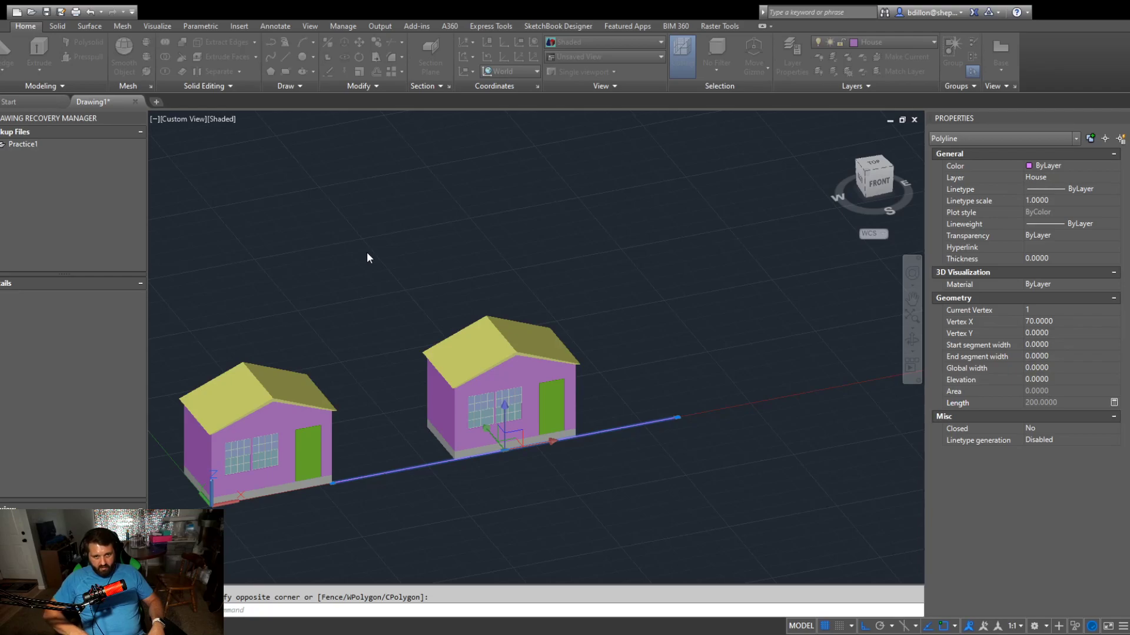
pyautogui.click(637, 170)
pyautogui.press('Escape')
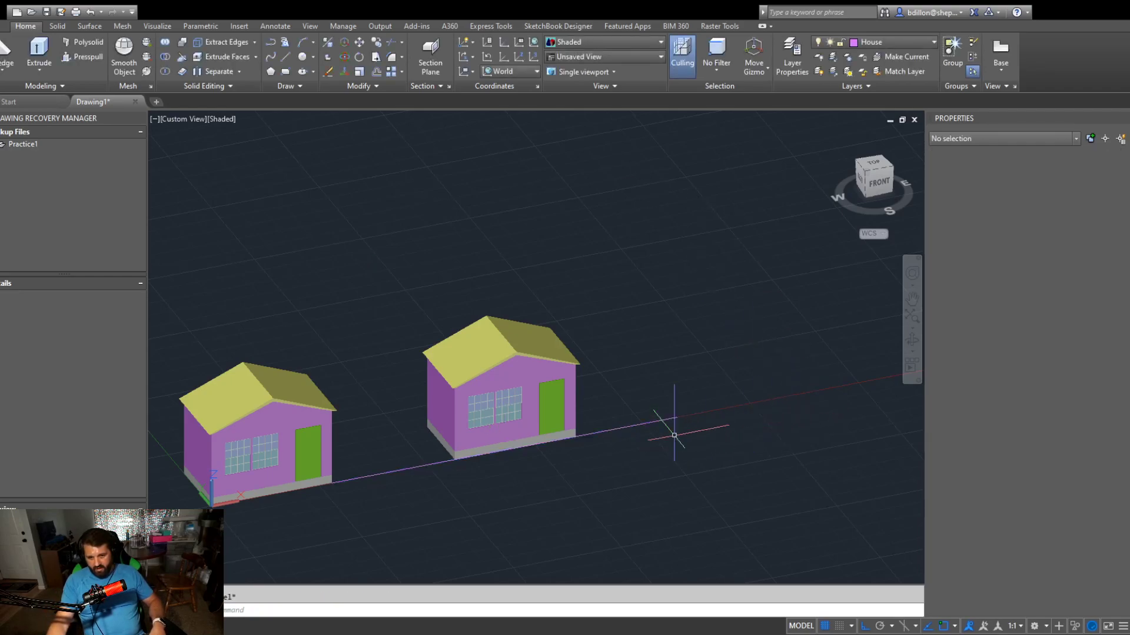
# Shorten the polyline to 100 units by stretching its far end to 100 units from its start at the first house
pyautogui.click(677, 416)
pyautogui.click(676, 417)
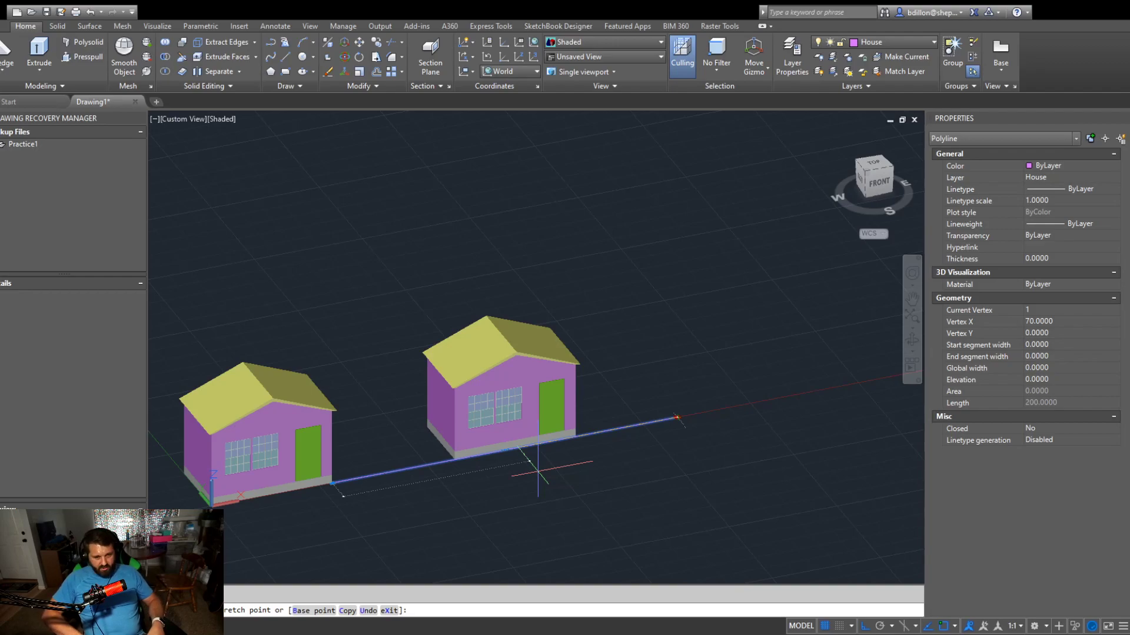
pyautogui.write('100')
pyautogui.press('Return')
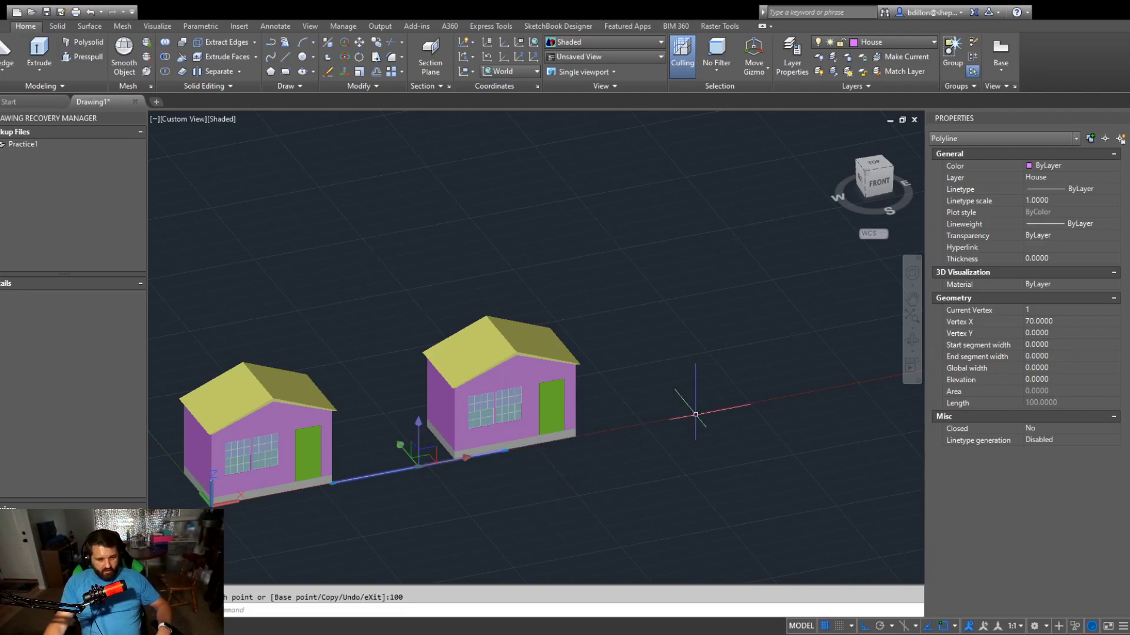
pyautogui.scroll(2, 272, 483)
pyautogui.scroll(3, 263, 484)
pyautogui.press('Escape')
# Move the entire copied house so its front foundation corner on the window side lands on the polyline's far end
pyautogui.scroll(-4, 678, 379)
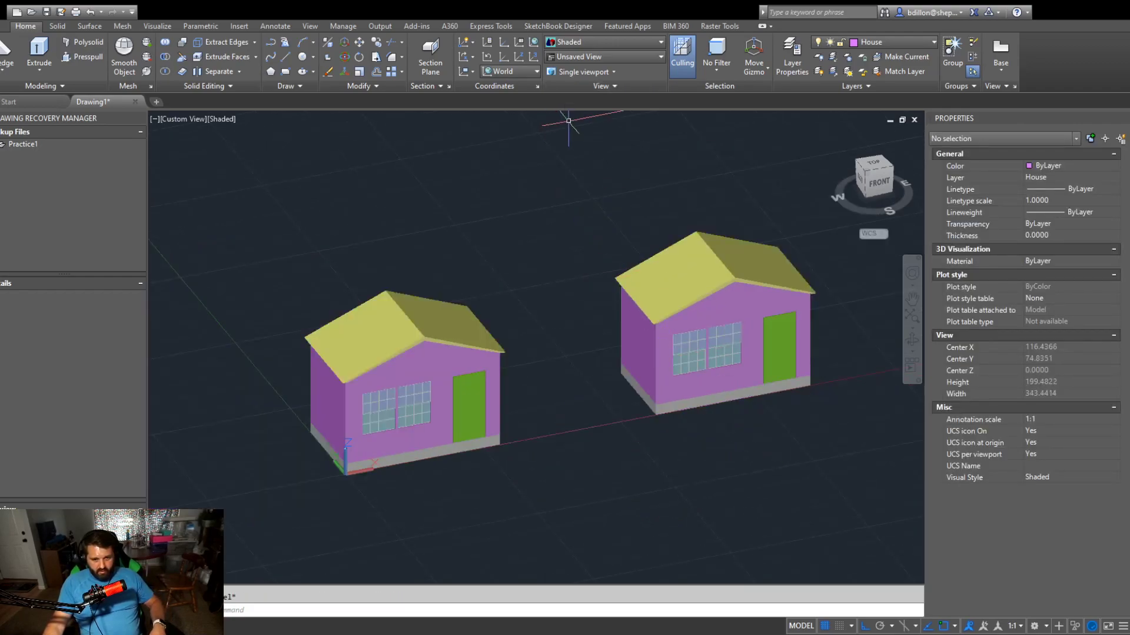
pyautogui.click(580, 133)
pyautogui.click(832, 432)
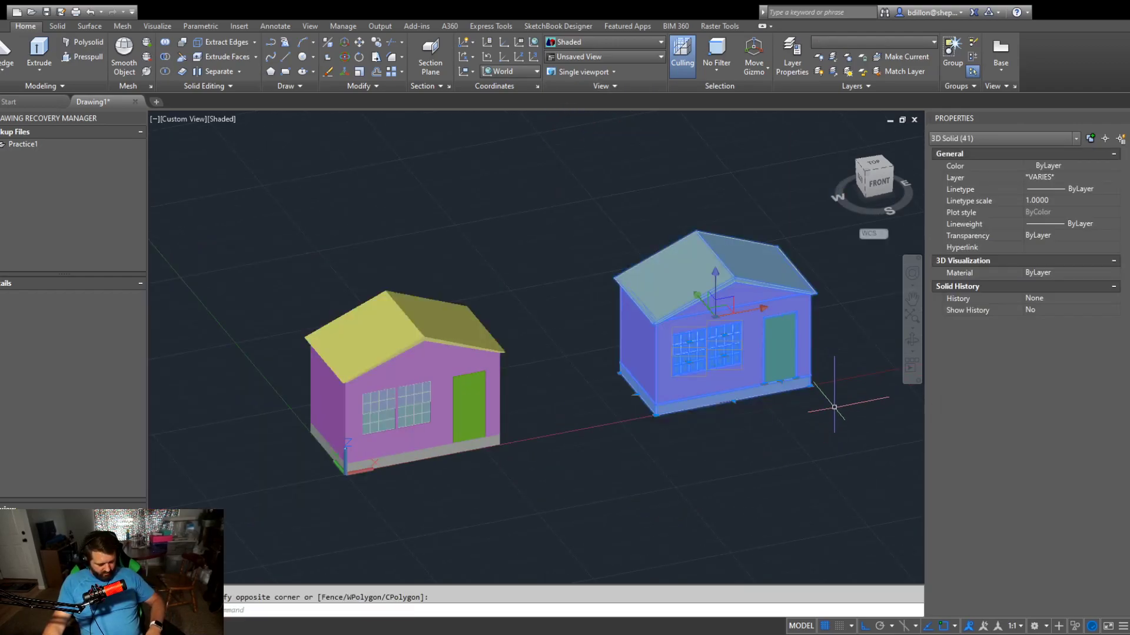
pyautogui.write('m')
pyautogui.press('Return')
pyautogui.click(656, 415)
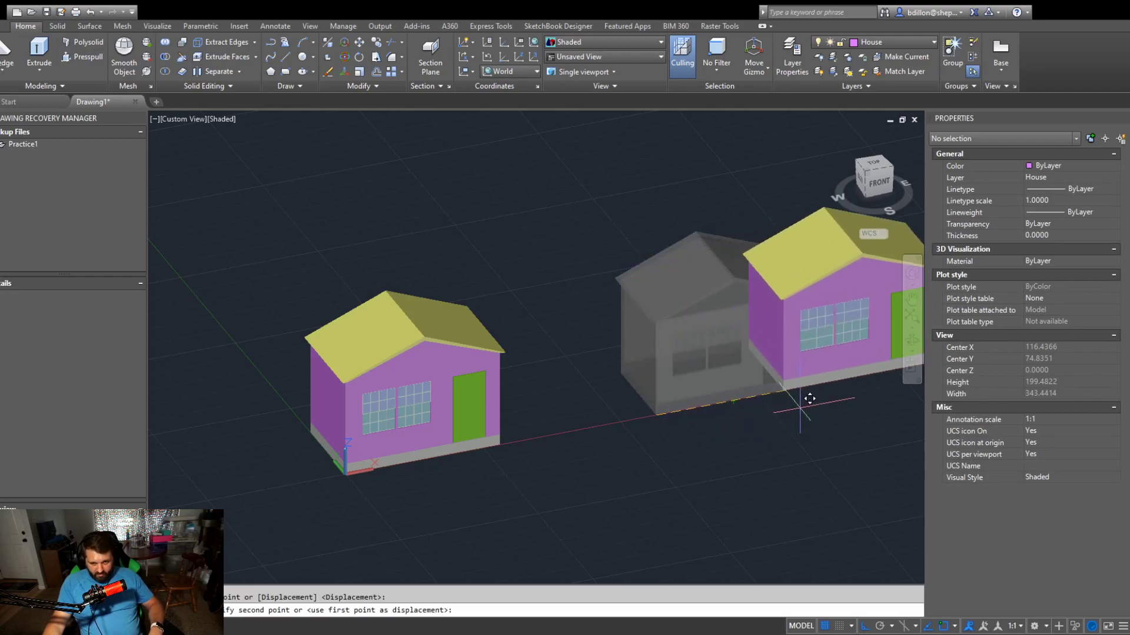
pyautogui.scroll(5, 842, 379)
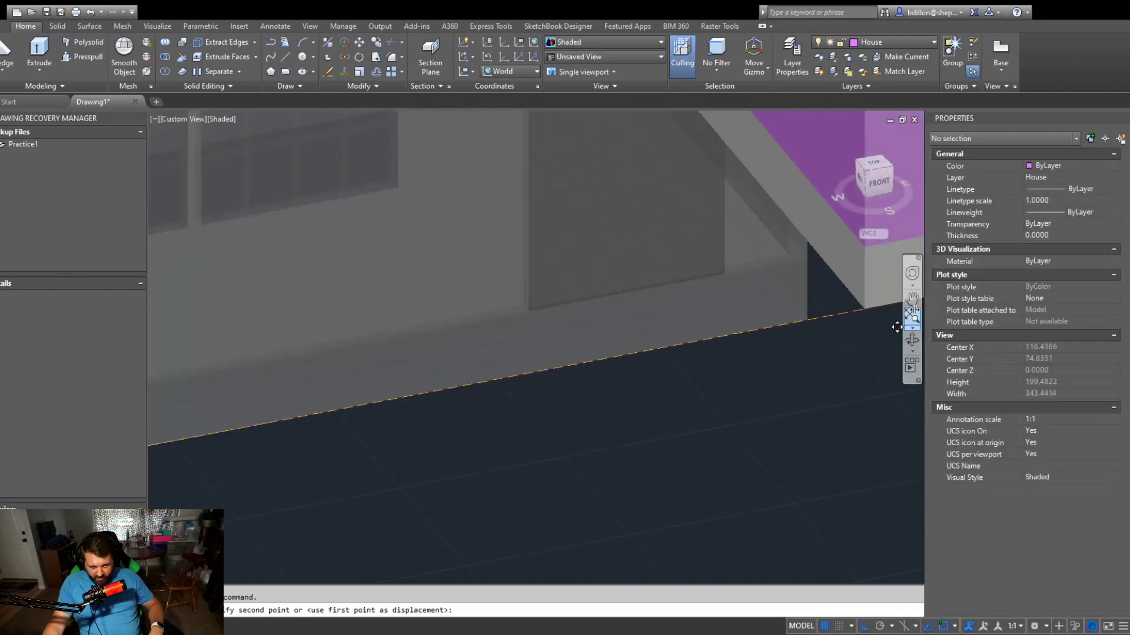
pyautogui.scroll(2, 868, 330)
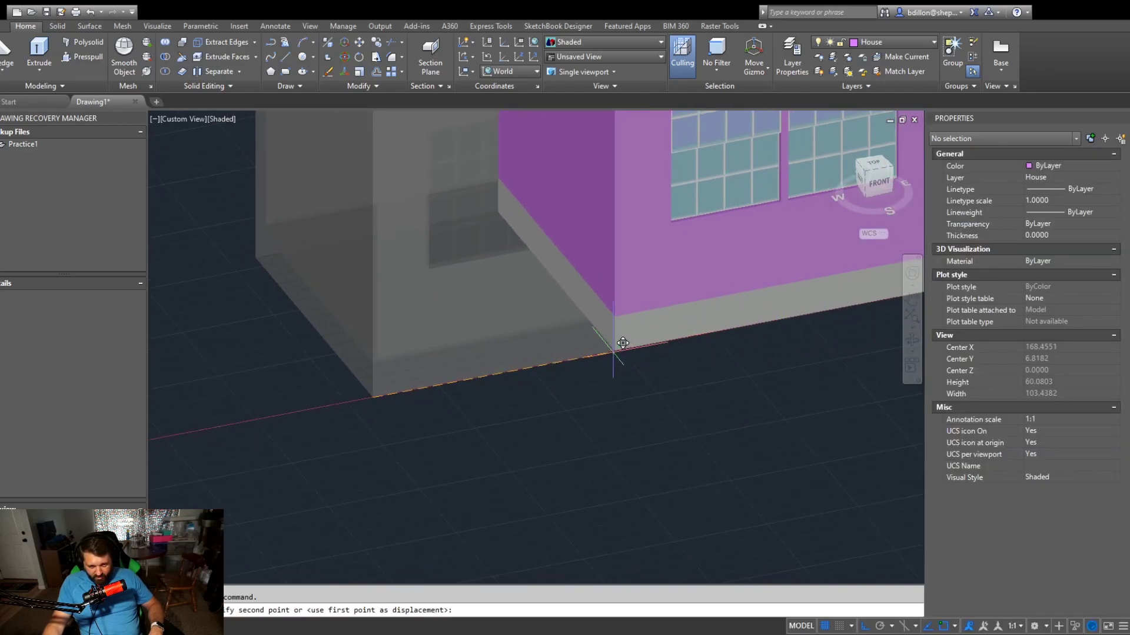
pyautogui.click(593, 347)
pyautogui.scroll(-5, 592, 379)
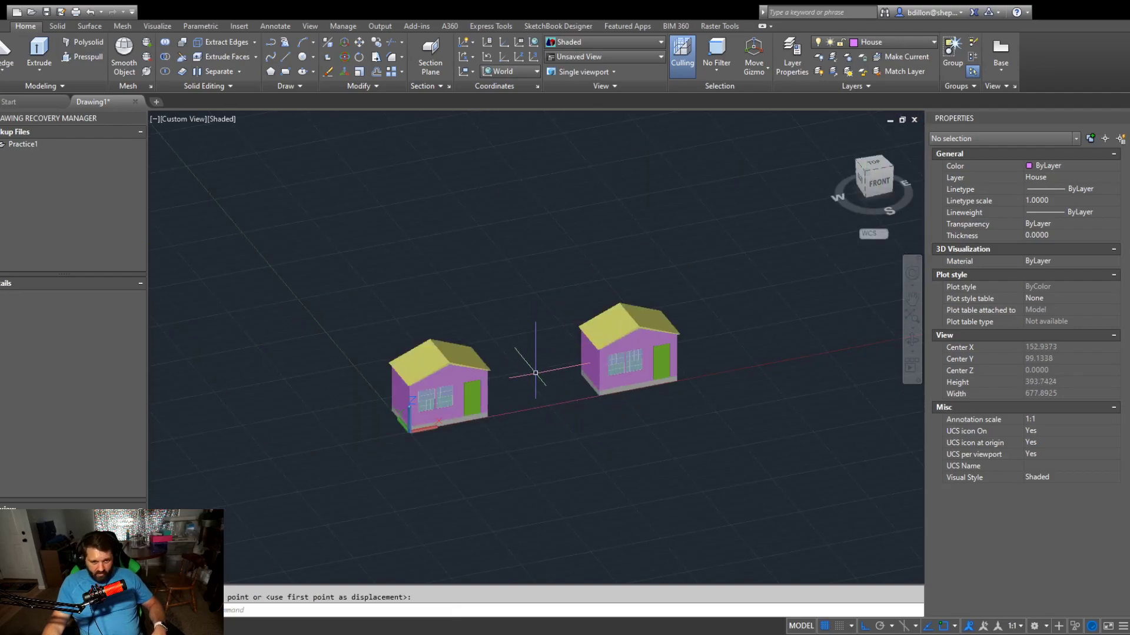
# Delete the spacing polyline between the two houses
pyautogui.scroll(-2, 529, 370)
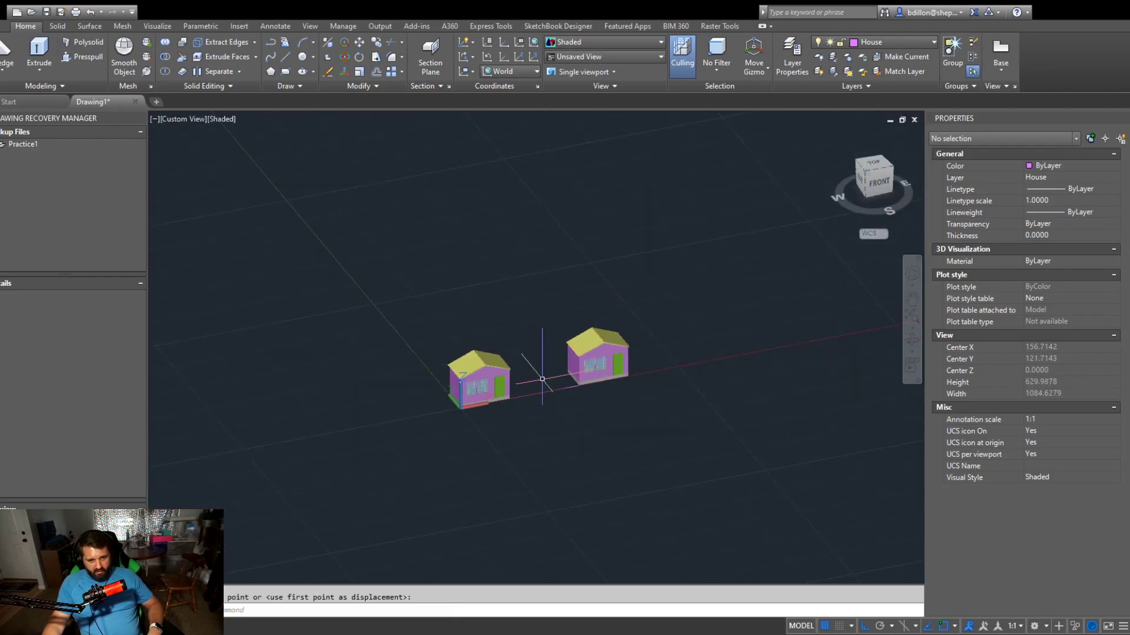
pyautogui.click(546, 370)
pyautogui.click(542, 402)
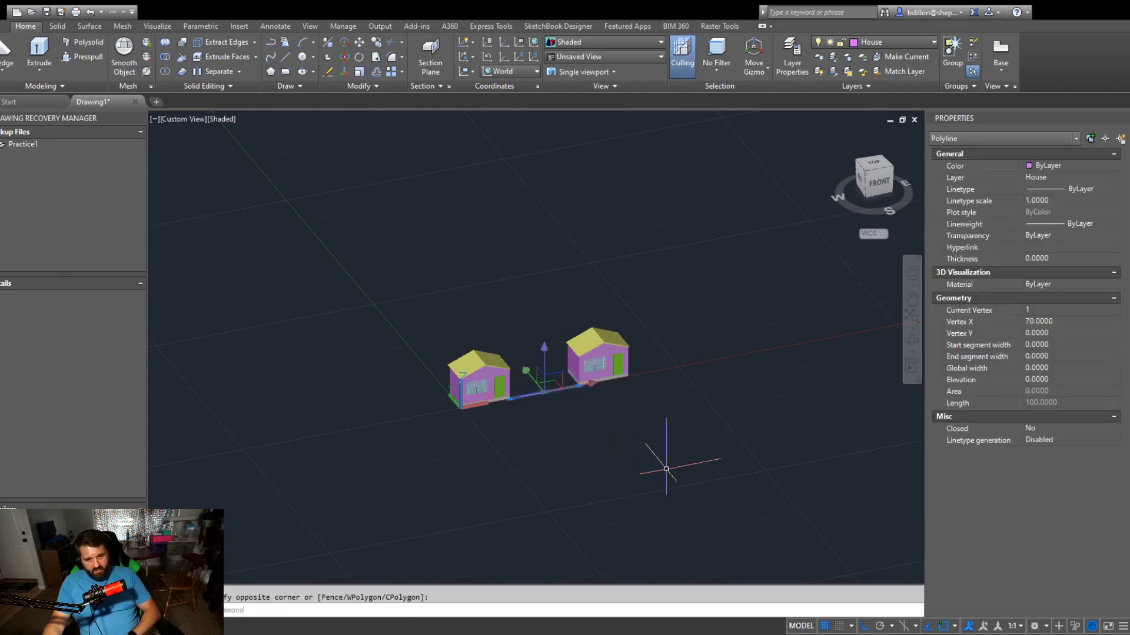
pyautogui.press('Delete')
pyautogui.click(540, 294)
pyautogui.click(650, 427)
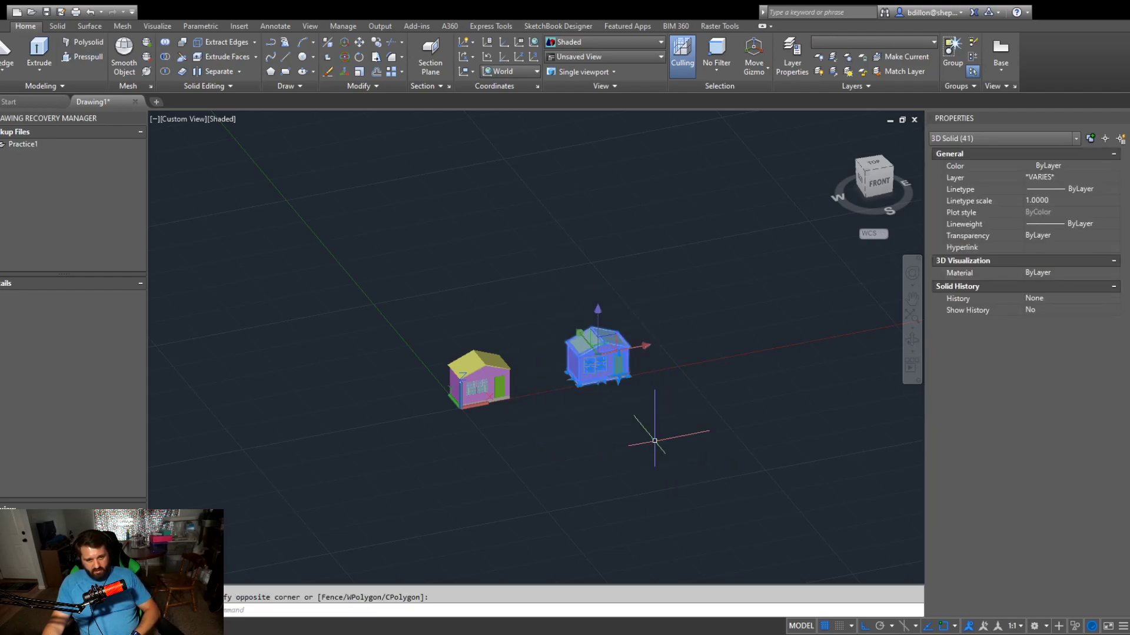
pyautogui.write('c')
pyautogui.press('Return')
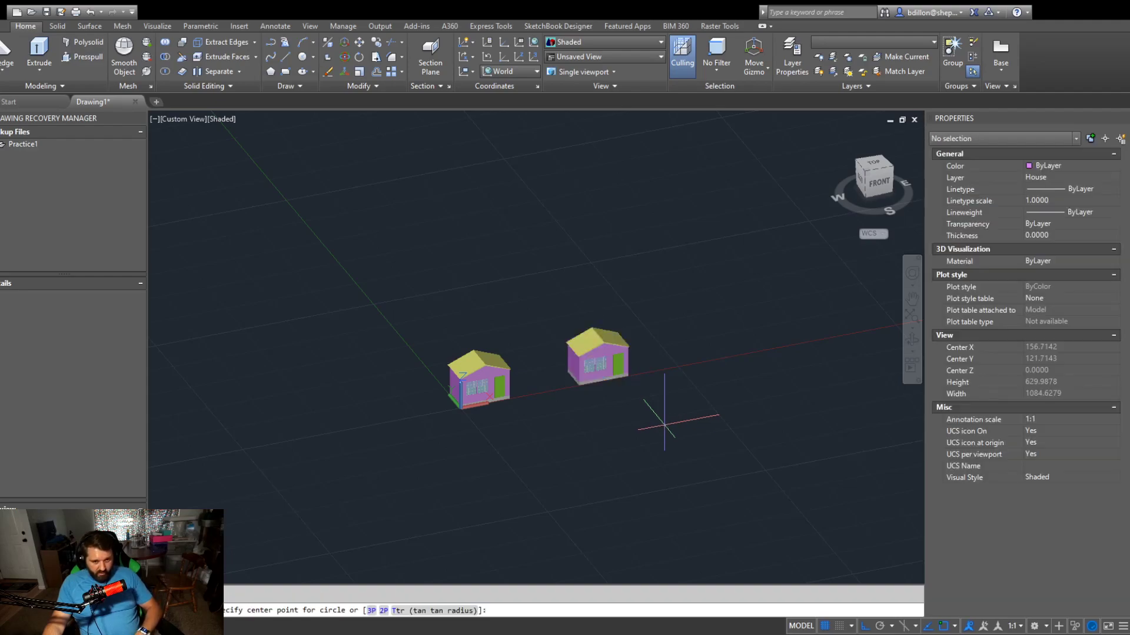
pyautogui.click(622, 437)
pyautogui.press('Escape')
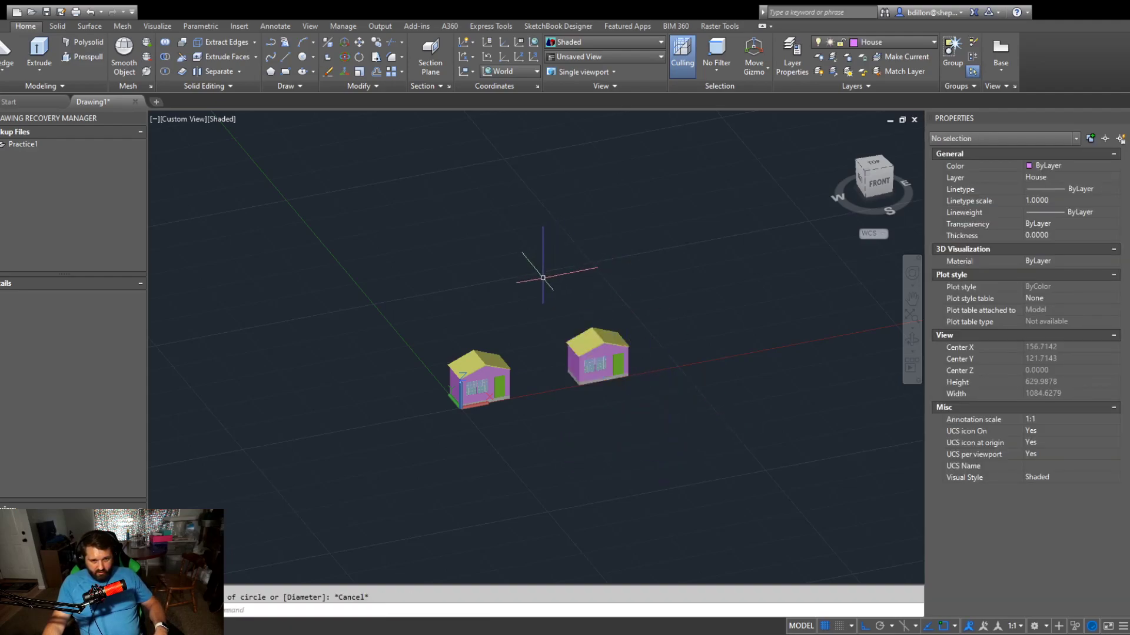
# Copy the entire second house 100 units along the X axis, away from the first house
pyautogui.click(530, 265)
pyautogui.click(694, 429)
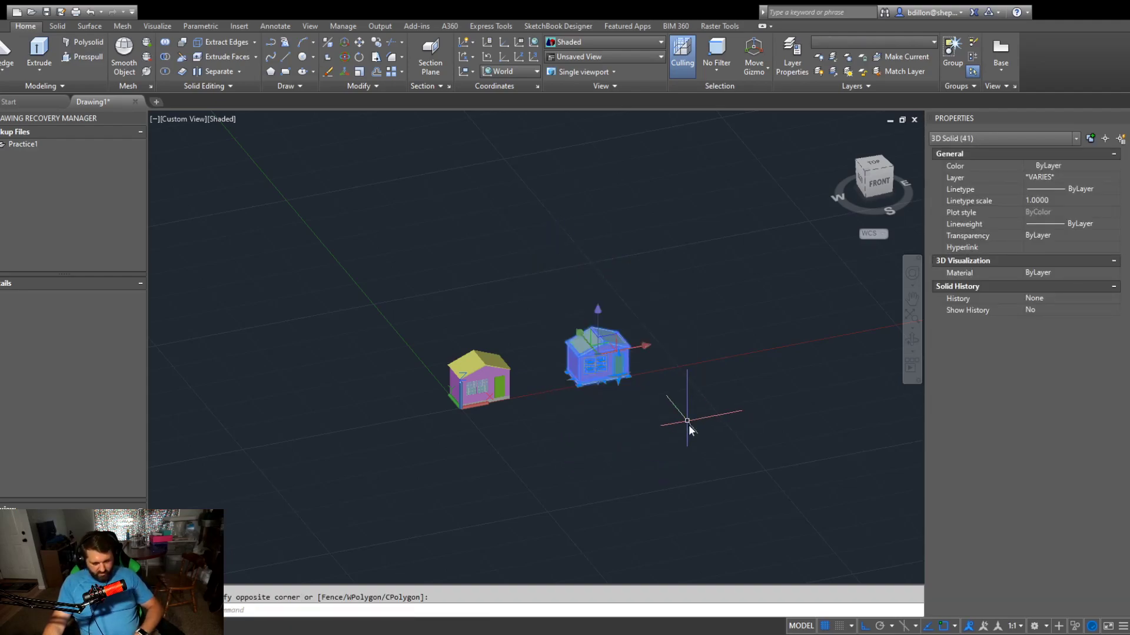
pyautogui.write('co')
pyautogui.press('Return')
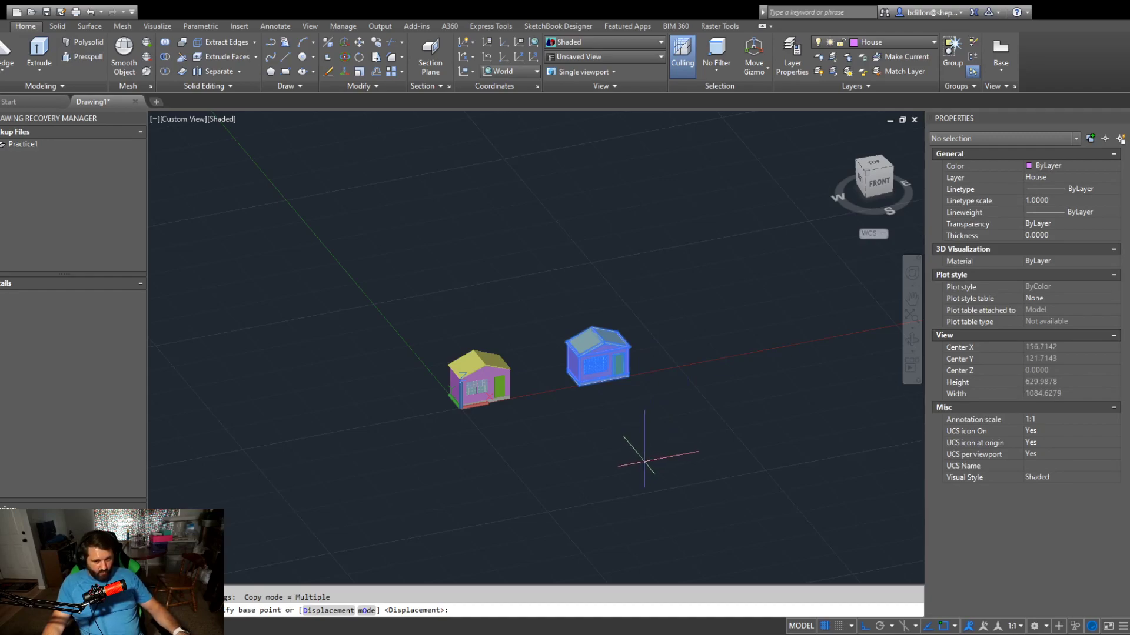
pyautogui.click(663, 467)
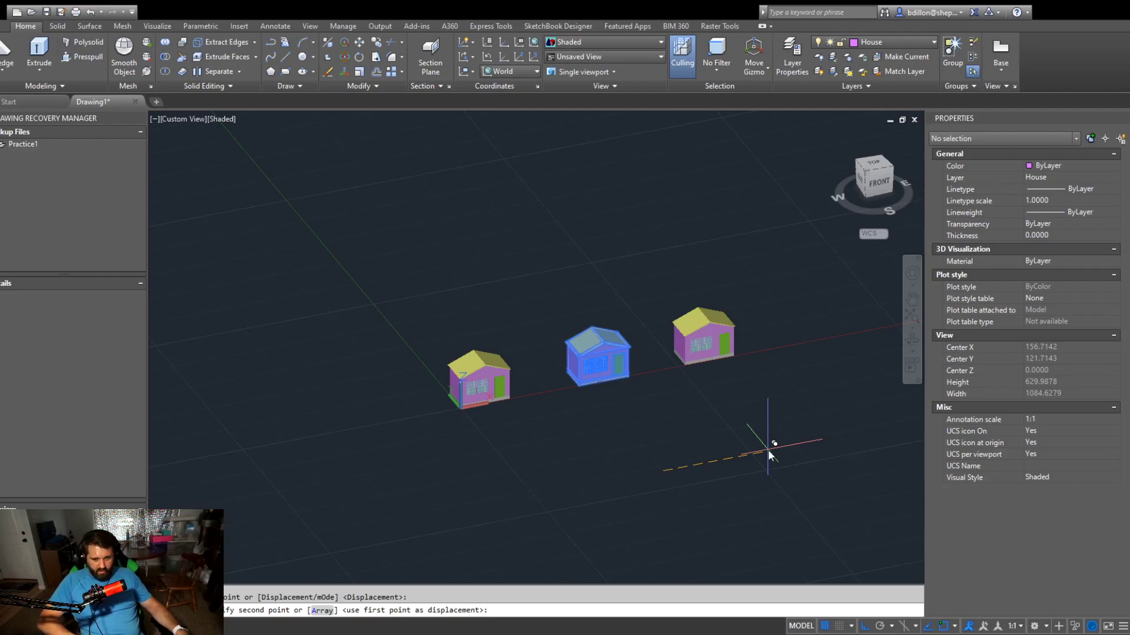
pyautogui.write('100')
pyautogui.press('Return')
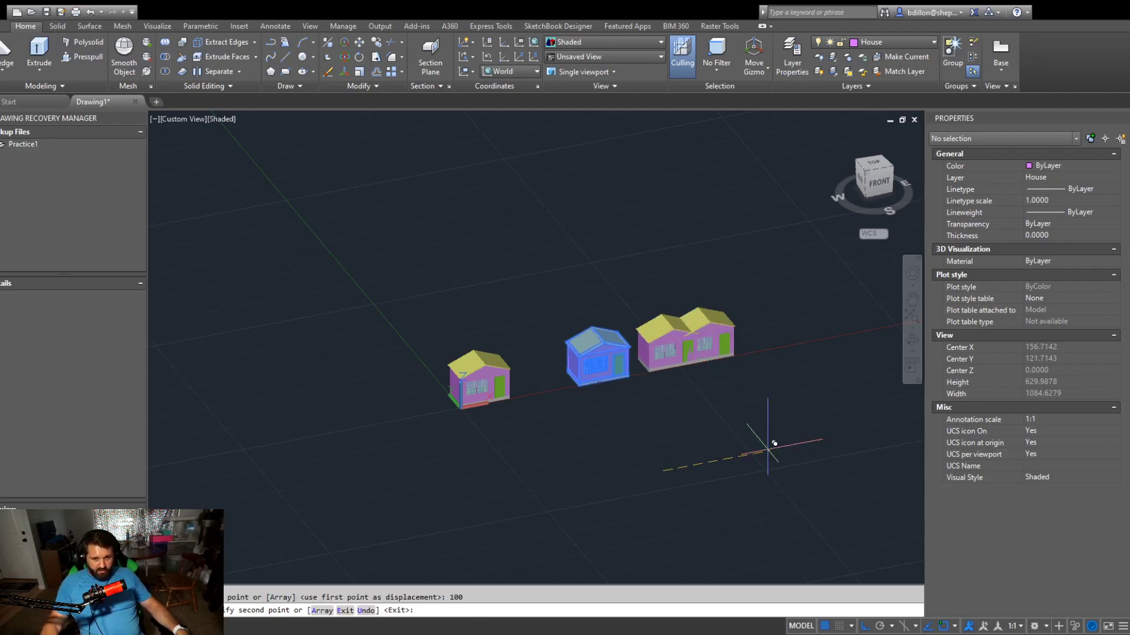
pyautogui.moveTo(844, 433); pyautogui.dragTo(744, 411, button='middle')
pyautogui.press('Escape')
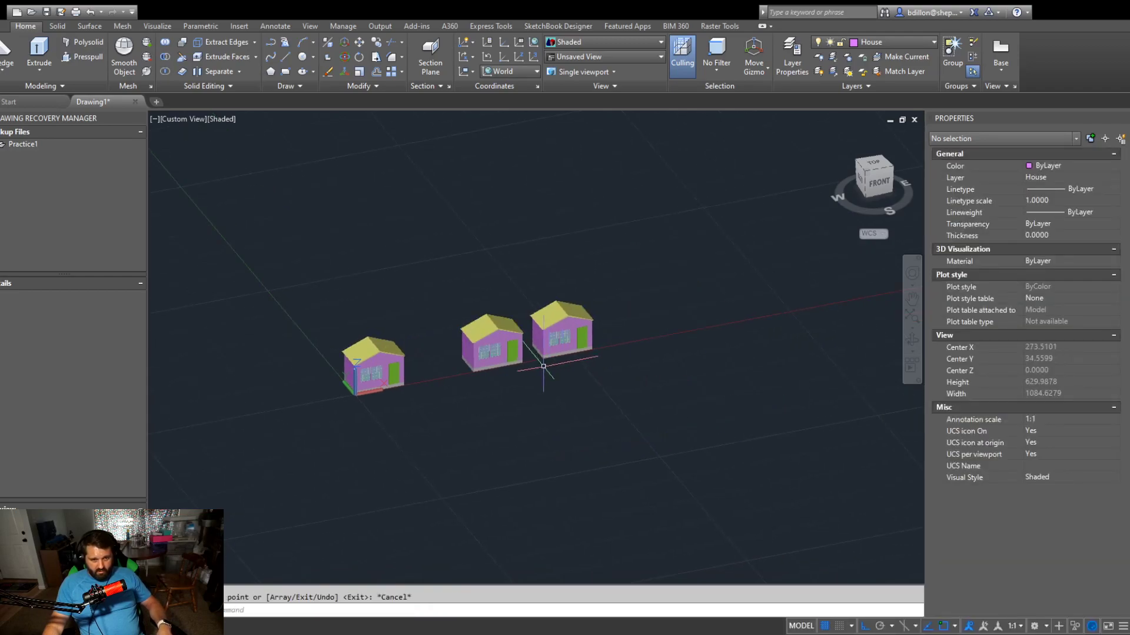
# Compare the spacing between the second and third houses, and delete the third house
pyautogui.scroll(5, 529, 340)
pyautogui.scroll(-3, 514, 377)
pyautogui.scroll(3, 513, 377)
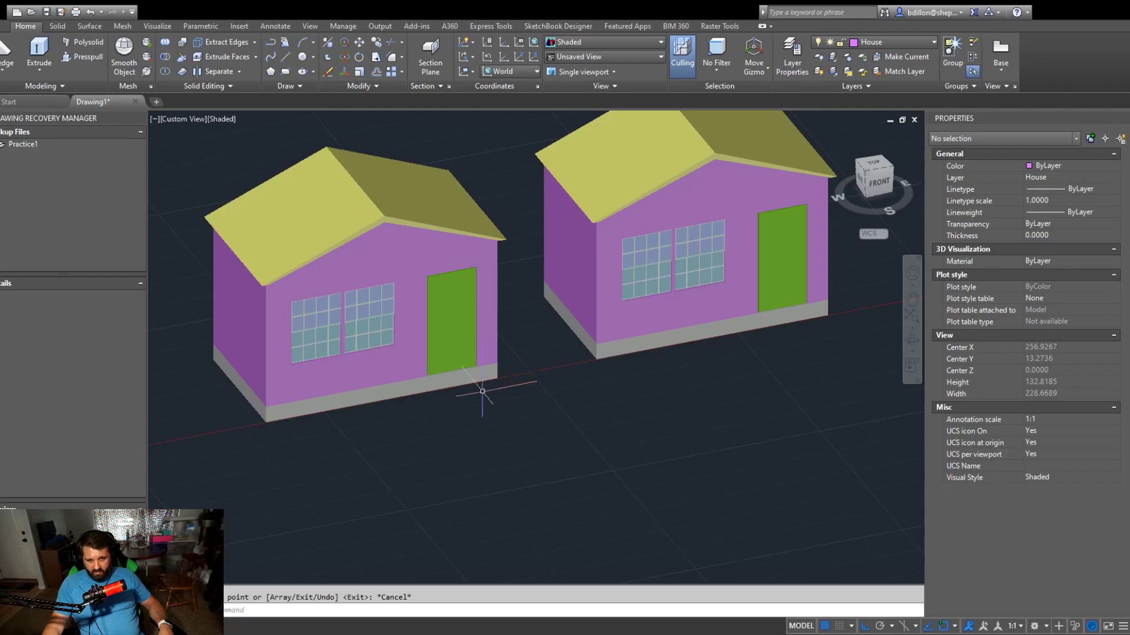
pyautogui.scroll(-5, 651, 373)
pyautogui.keyDown('shift'); pyautogui.moveTo(651, 373); pyautogui.dragTo(637, 322, button='middle'); pyautogui.keyUp('shift')
pyautogui.click(585, 295)
pyautogui.click(756, 424)
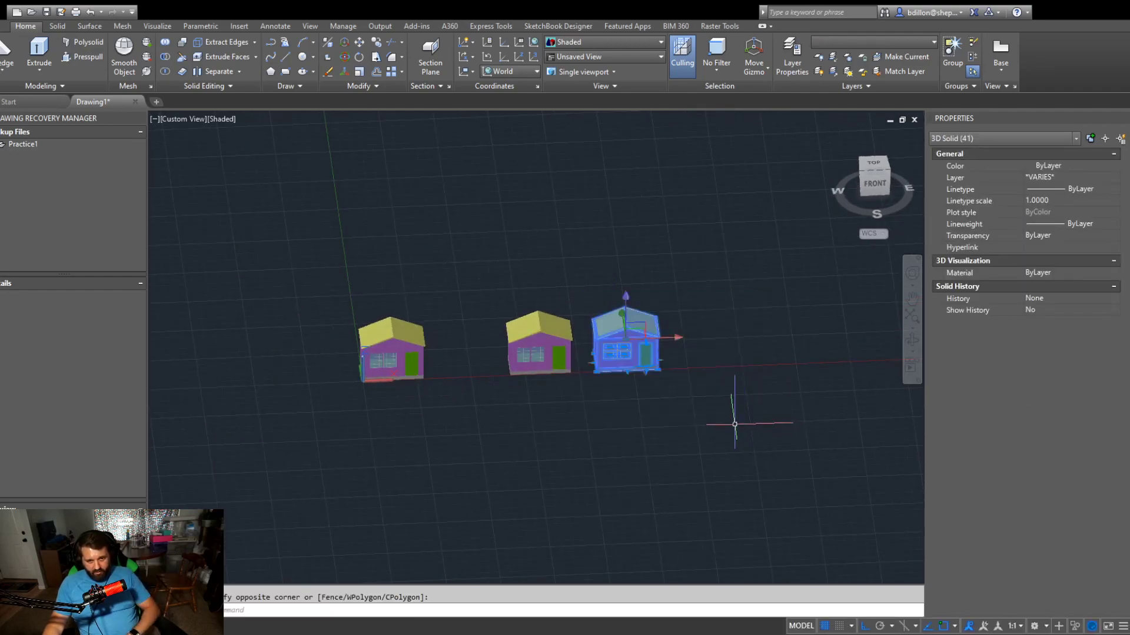
pyautogui.press('Delete')
pyautogui.click(457, 253)
pyautogui.click(646, 399)
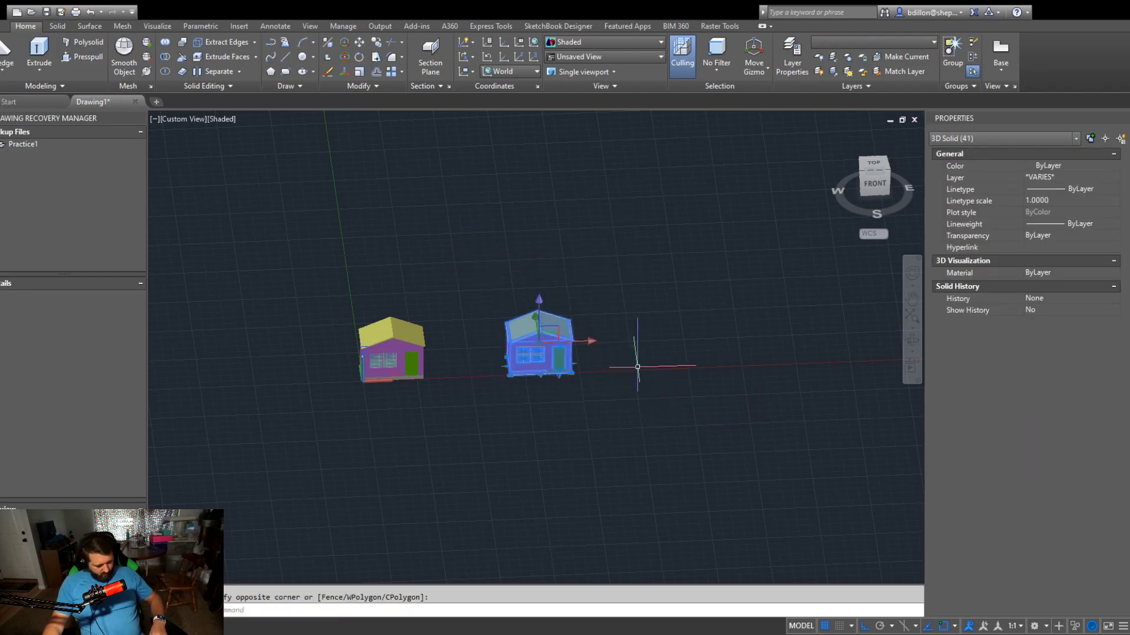
pyautogui.write('co')
pyautogui.press('Return')
pyautogui.scroll(4, 582, 371)
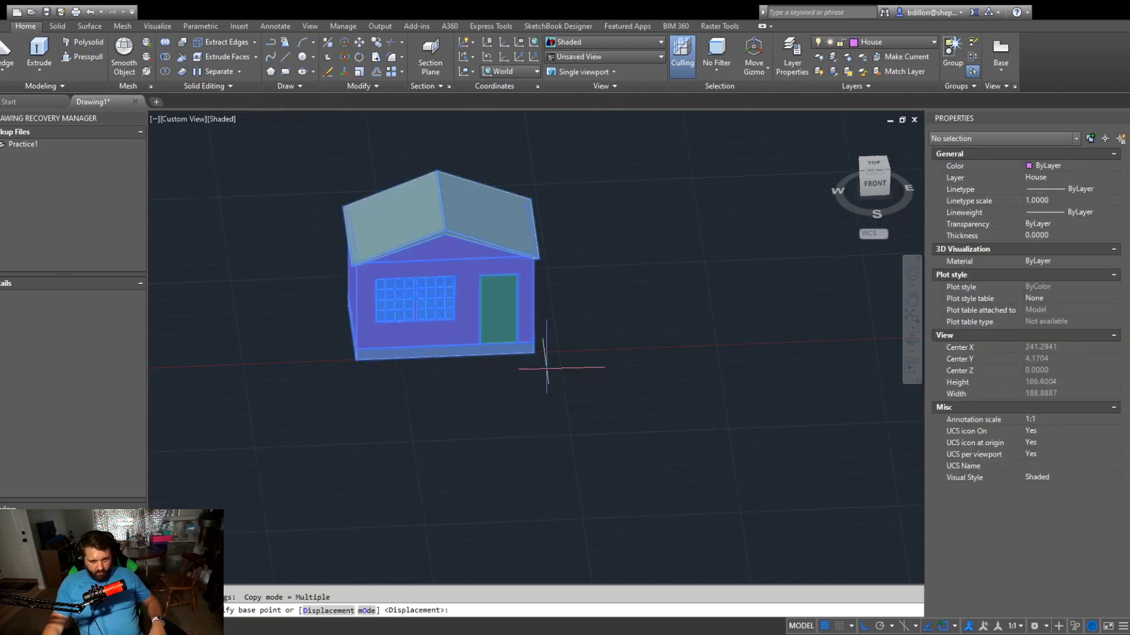
pyautogui.click(533, 352)
pyautogui.press('Escape')
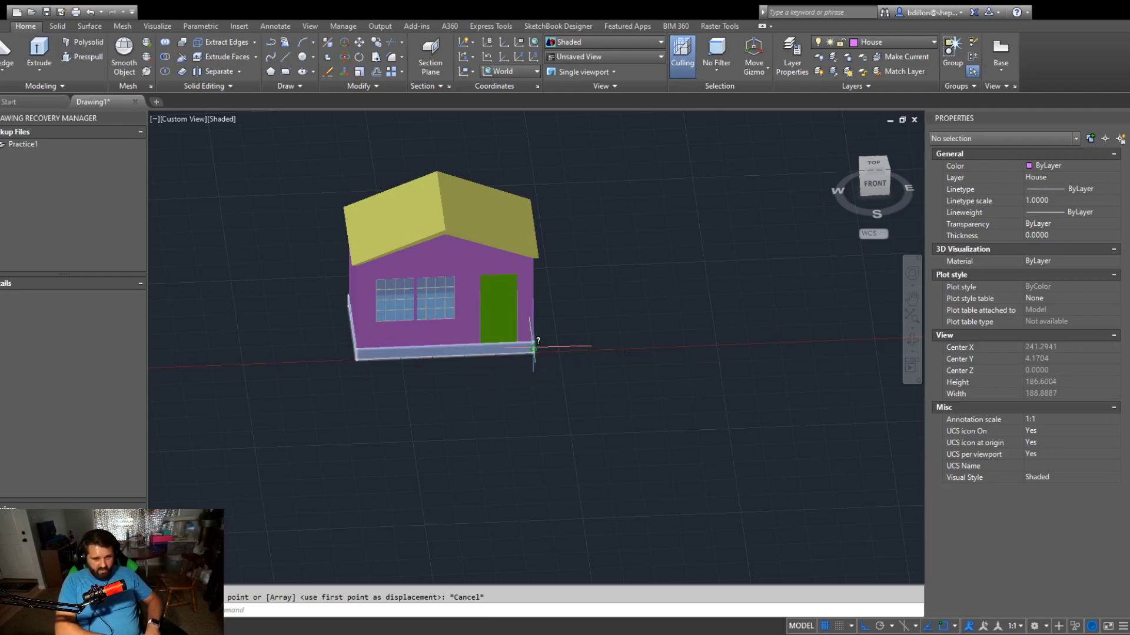
# Measure the second house's foundation length along its front edge with the Distance command
pyautogui.write('di')
pyautogui.press('Return')
pyautogui.click(355, 344)
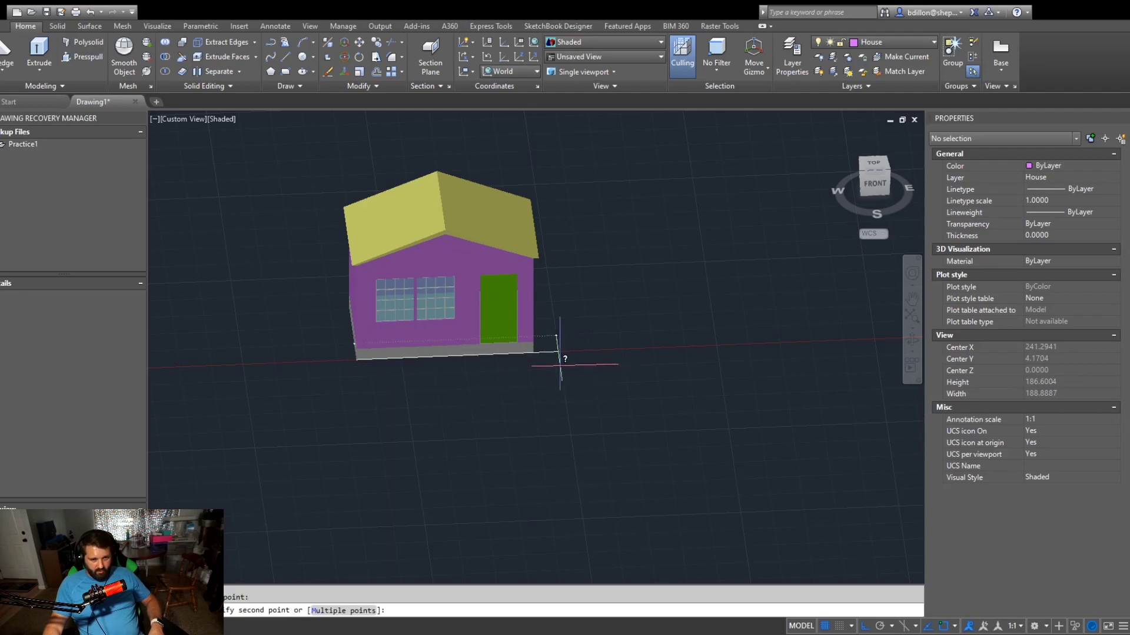
pyautogui.click(533, 351)
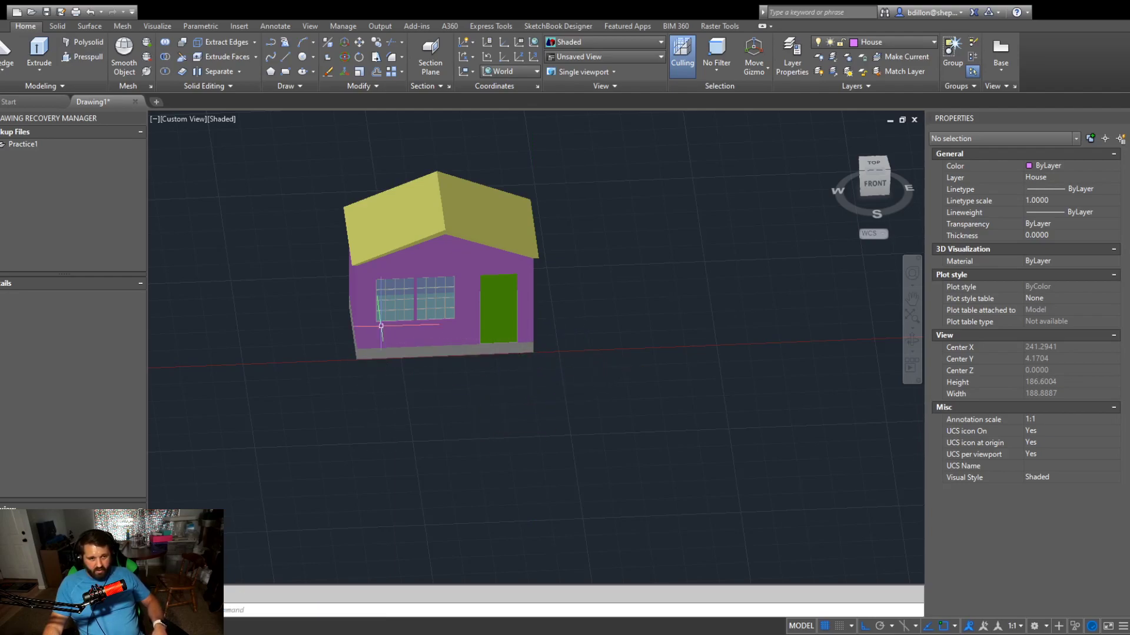
# Copy the entire second house 170 units along the X axis from its front-left foundation corner
pyautogui.click(316, 162)
pyautogui.click(642, 361)
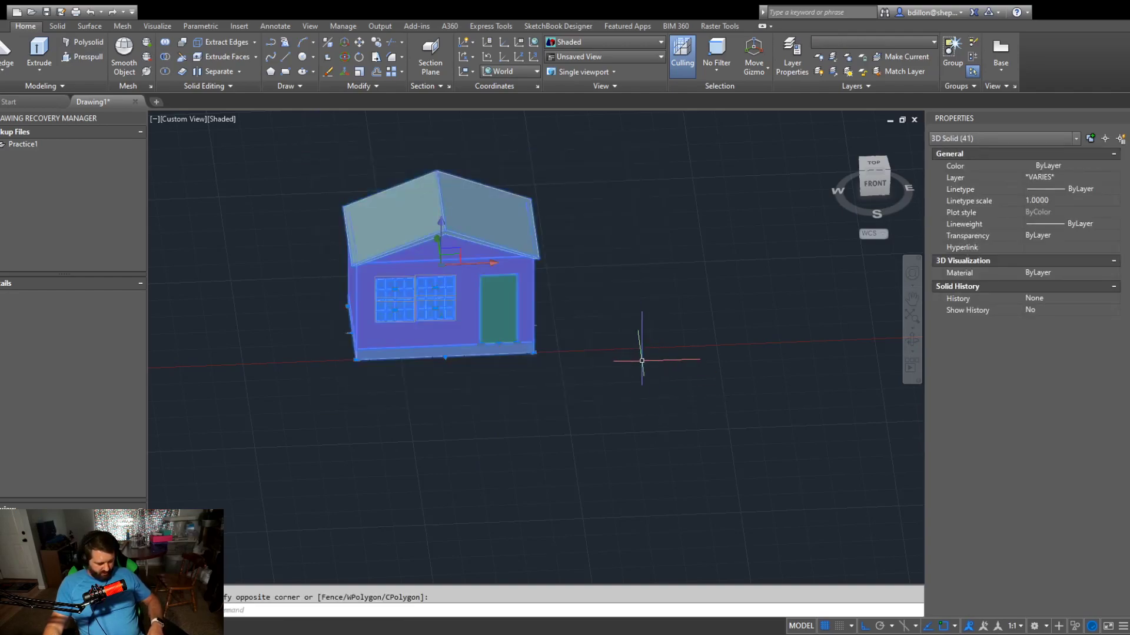
pyautogui.write('co')
pyautogui.press('Return')
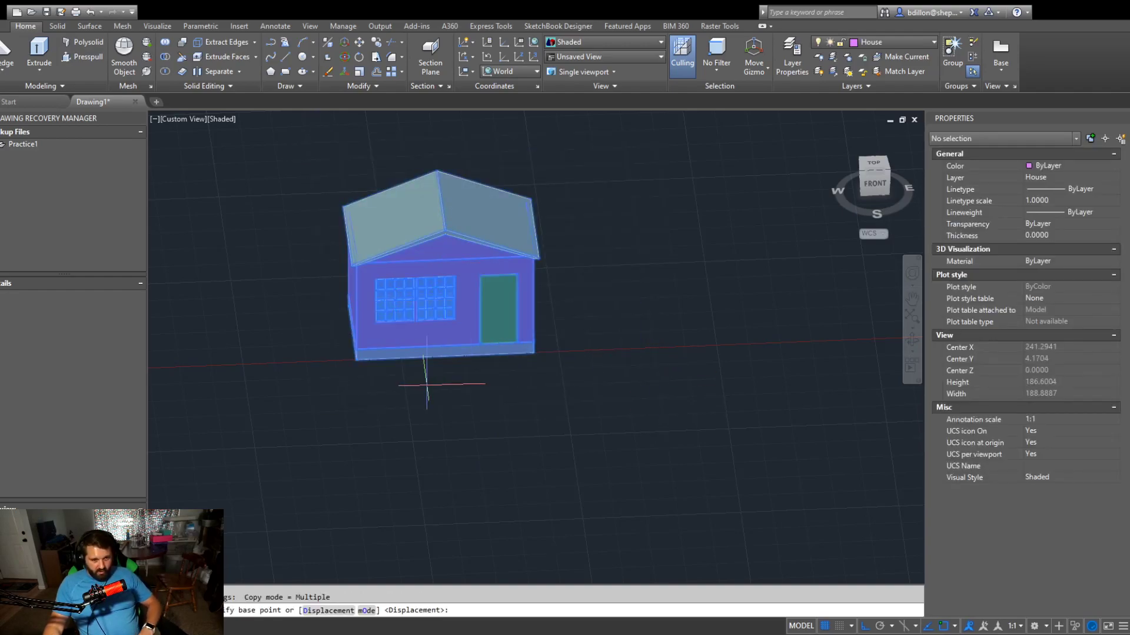
pyautogui.click(356, 360)
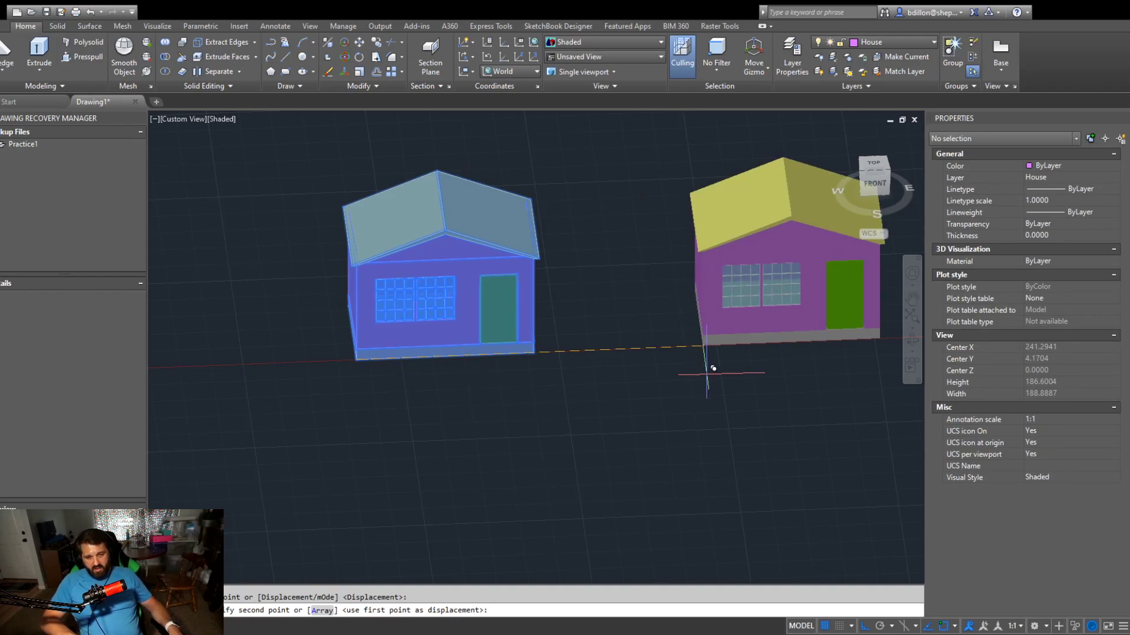
pyautogui.write('240')
pyautogui.press('Return')
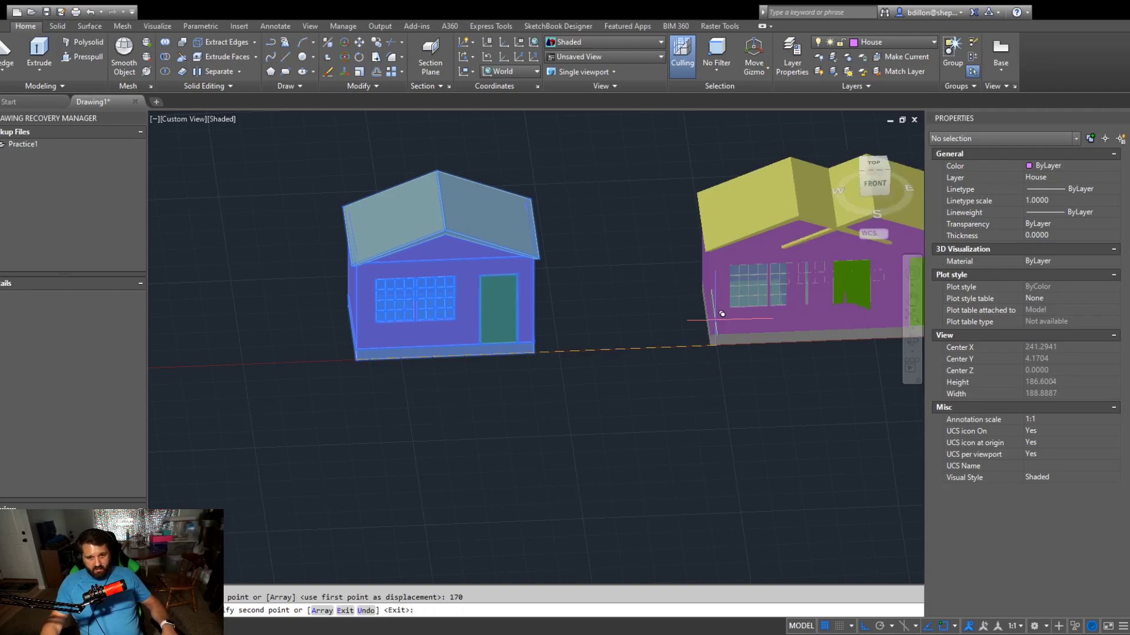
# Place another copy of the second house 340 units along the X axis and finish the Copy command
pyautogui.scroll(-4, 721, 318)
pyautogui.moveTo(708, 422); pyautogui.dragTo(600, 402, button='middle')
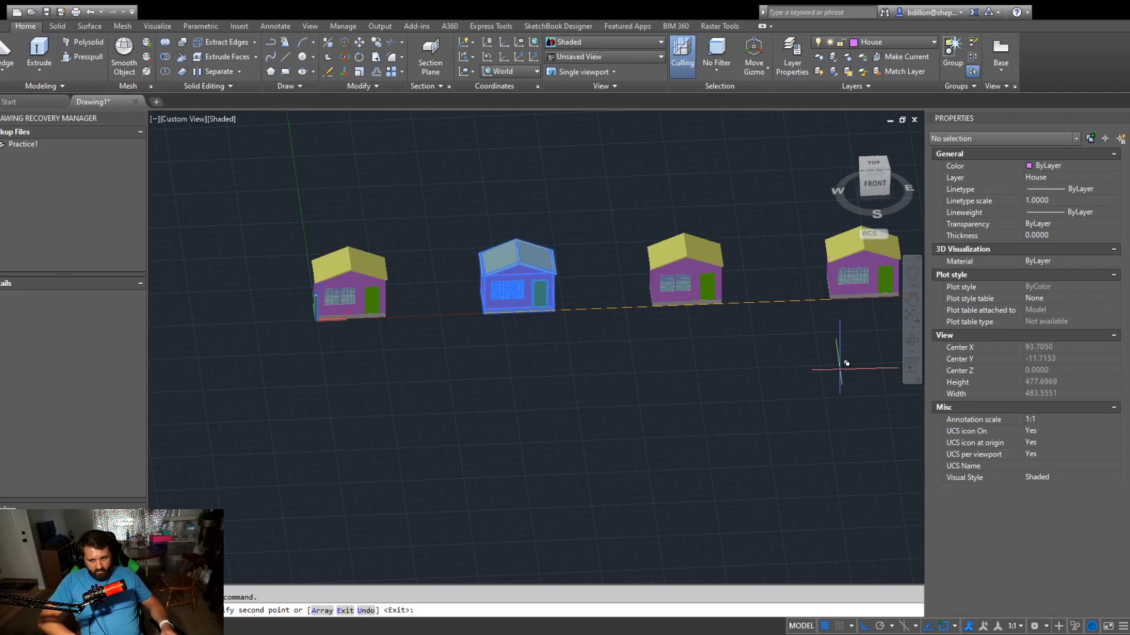
pyautogui.write('340')
pyautogui.press('Return')
pyautogui.moveTo(772, 367); pyautogui.dragTo(652, 362, button='middle')
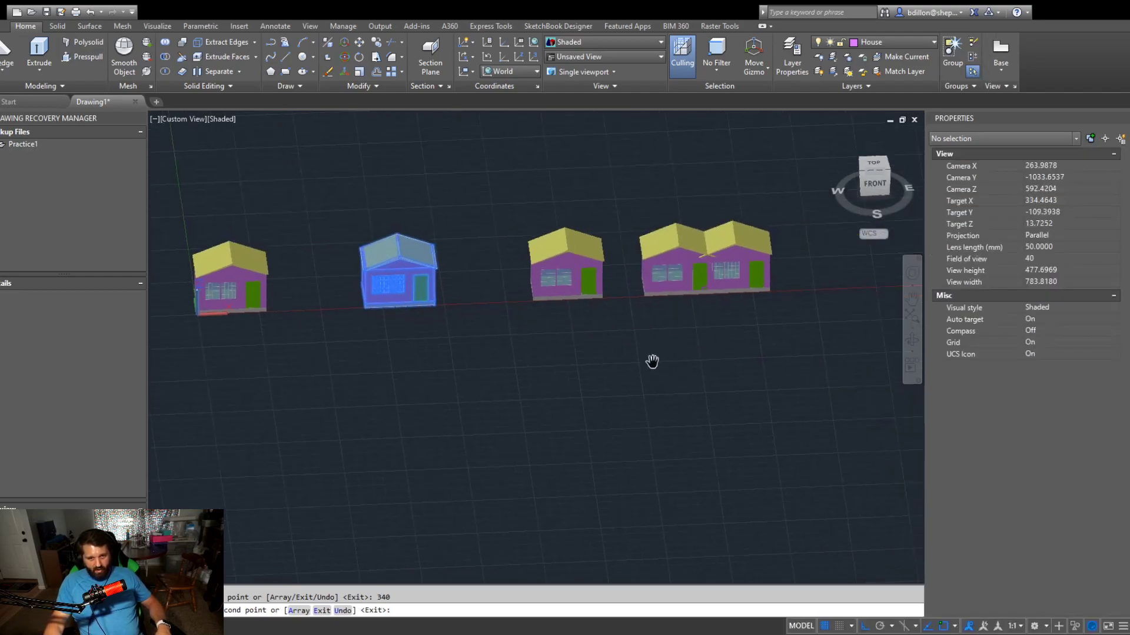
pyautogui.press('Escape')
pyautogui.scroll(-3, 671, 383)
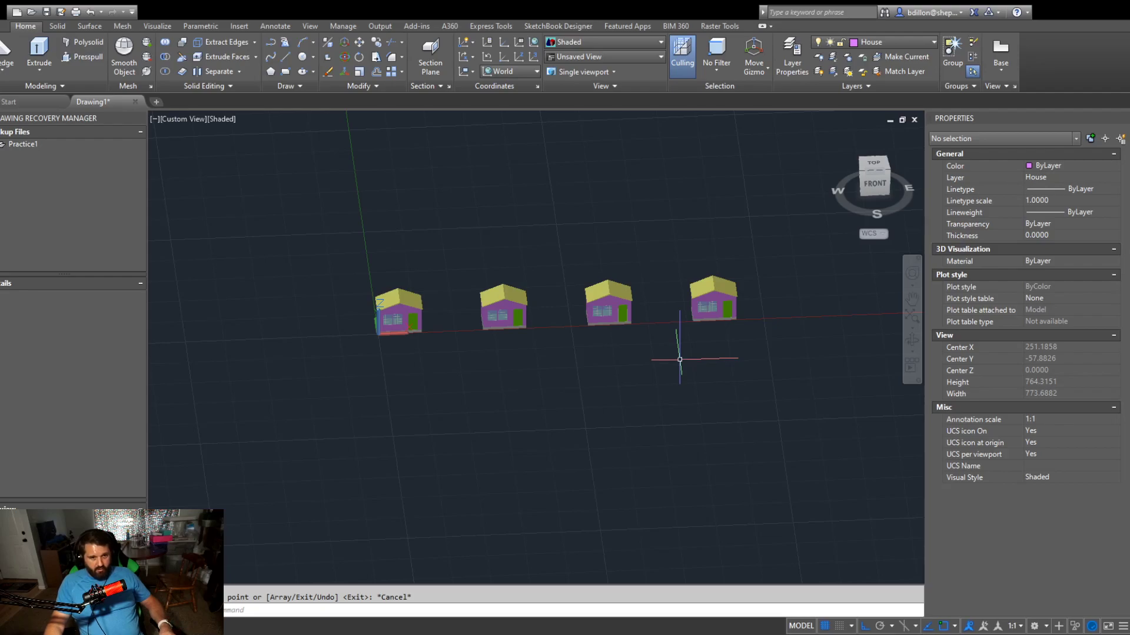
pyautogui.click(674, 254)
pyautogui.moveTo(789, 358); pyautogui.dragTo(600, 341, button='middle')
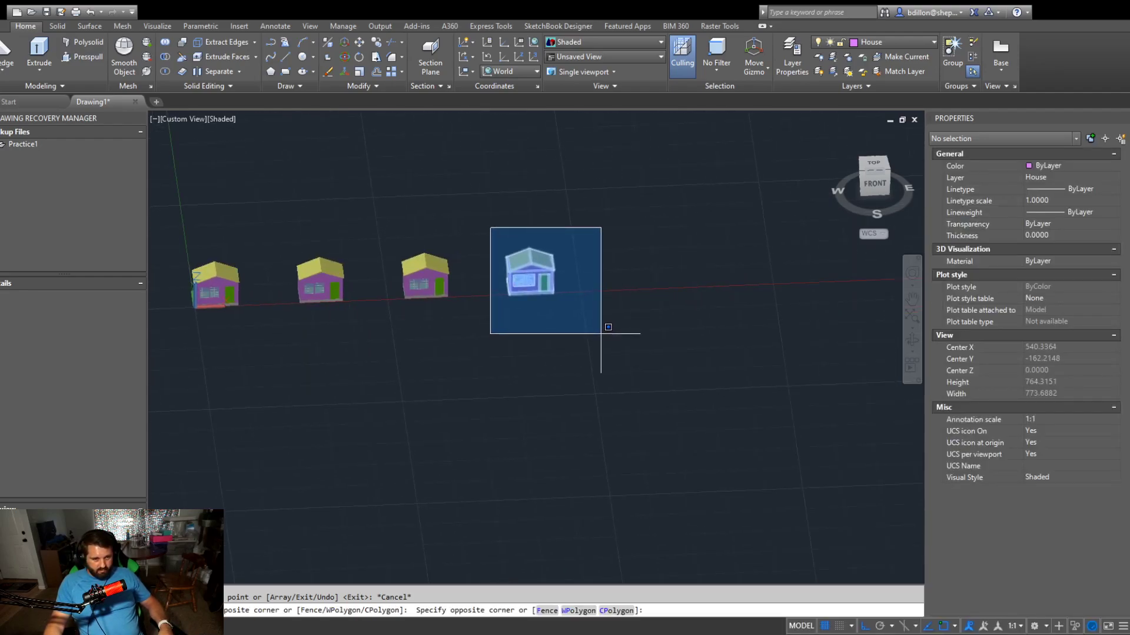
pyautogui.click(600, 334)
pyautogui.press('Escape')
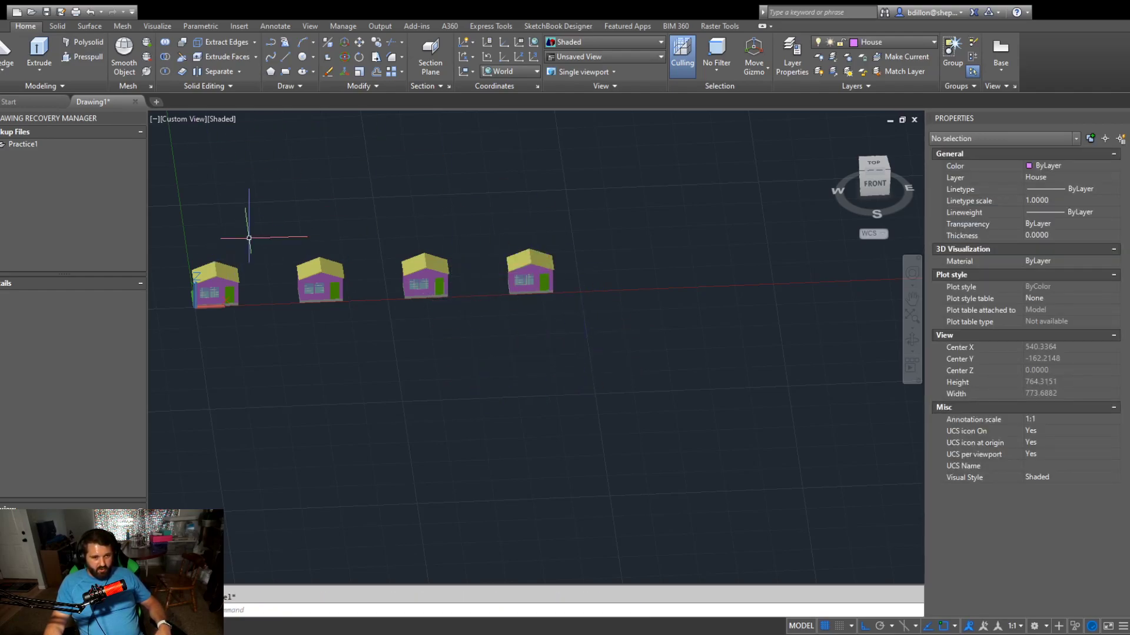
# Delete the second, third and fourth houses, keeping only the original house at the origin
pyautogui.click(259, 214)
pyautogui.click(715, 323)
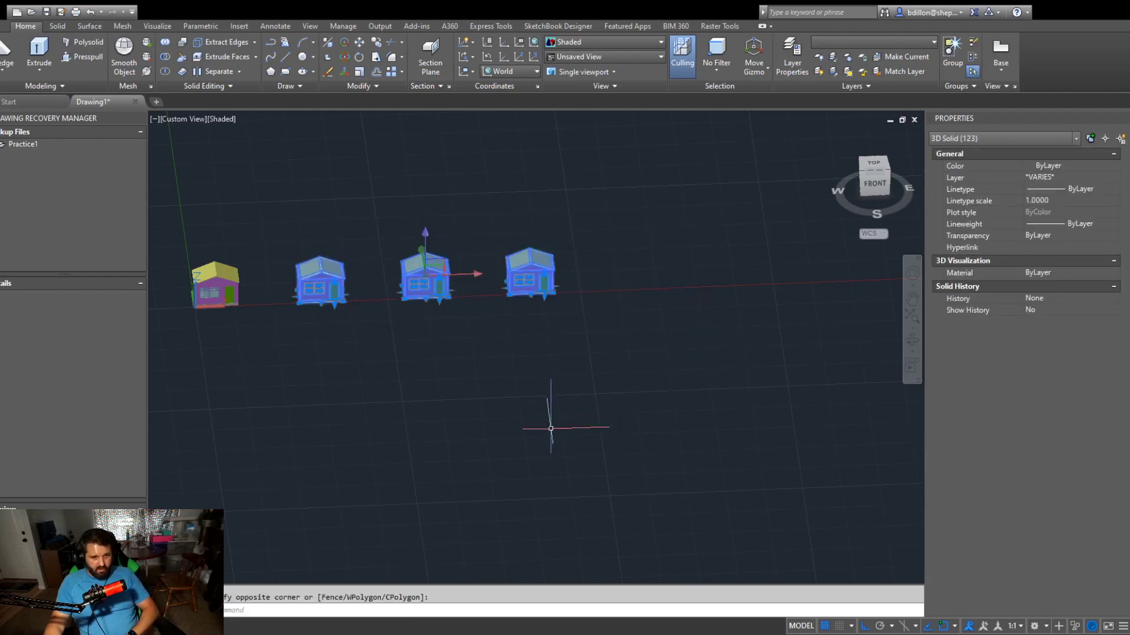
pyautogui.press('Delete')
# Try to create a path array from all solids of the remaining house
pyautogui.moveTo(496, 396); pyautogui.dragTo(743, 429, button='middle')
pyautogui.click(355, 228)
pyautogui.click(656, 400)
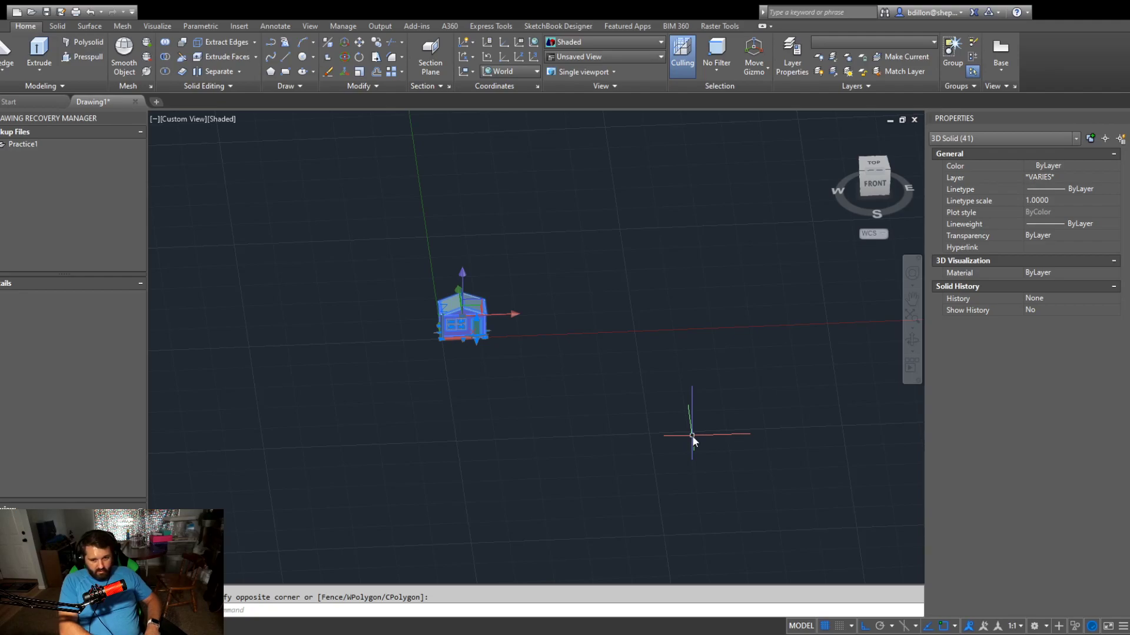
pyautogui.write('ar')
pyautogui.press('Return')
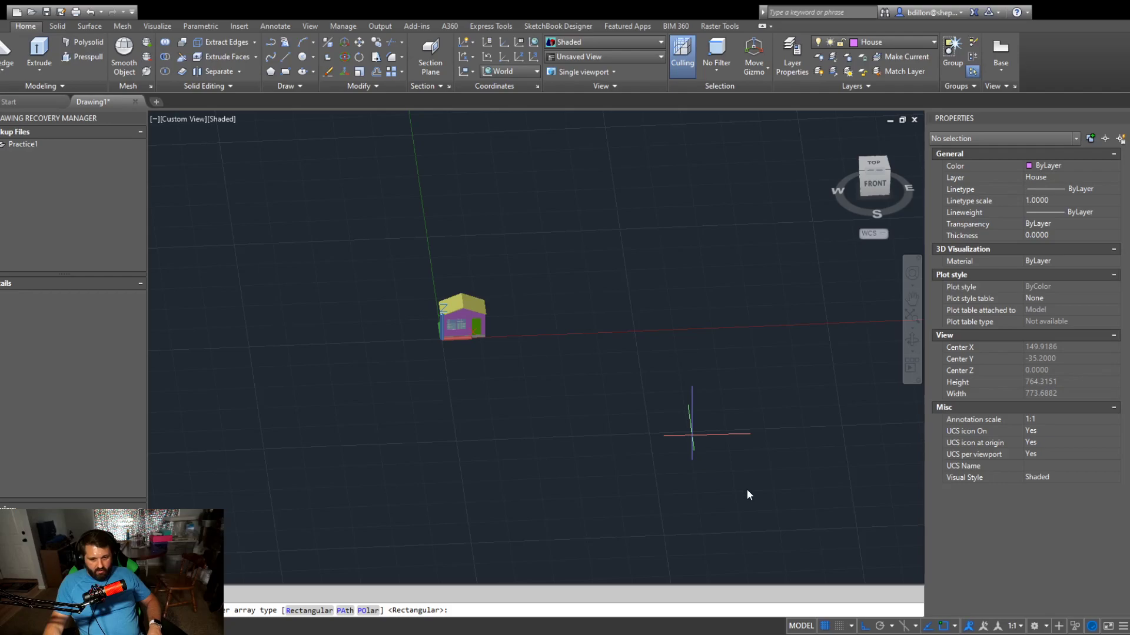
pyautogui.write('pa')
pyautogui.press('Return')
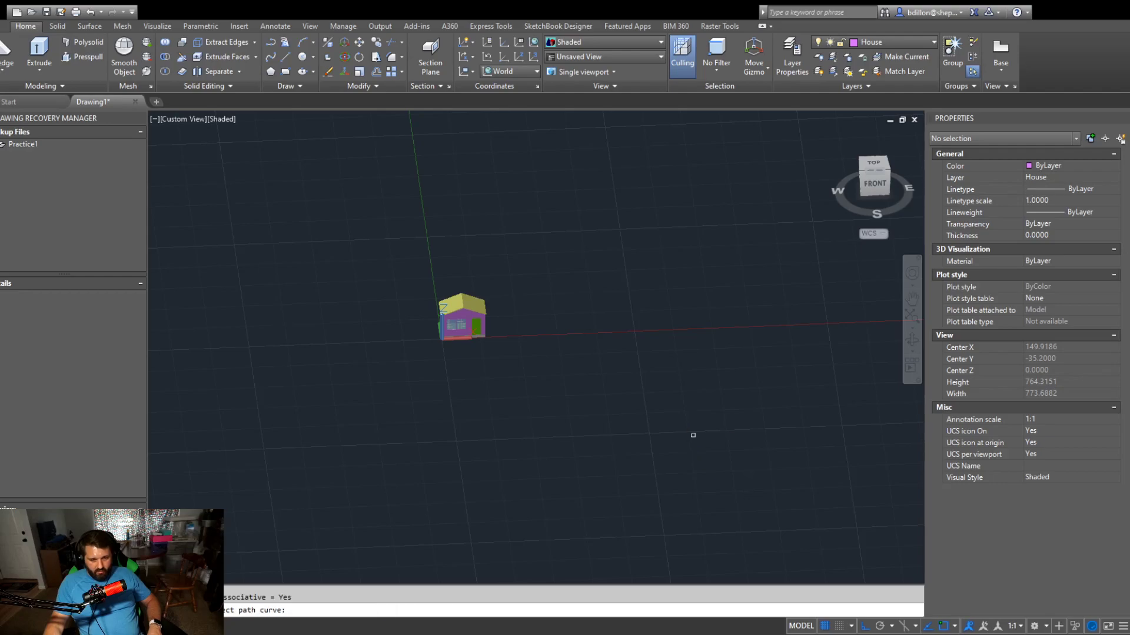
pyautogui.click(393, 260)
pyautogui.click(606, 353)
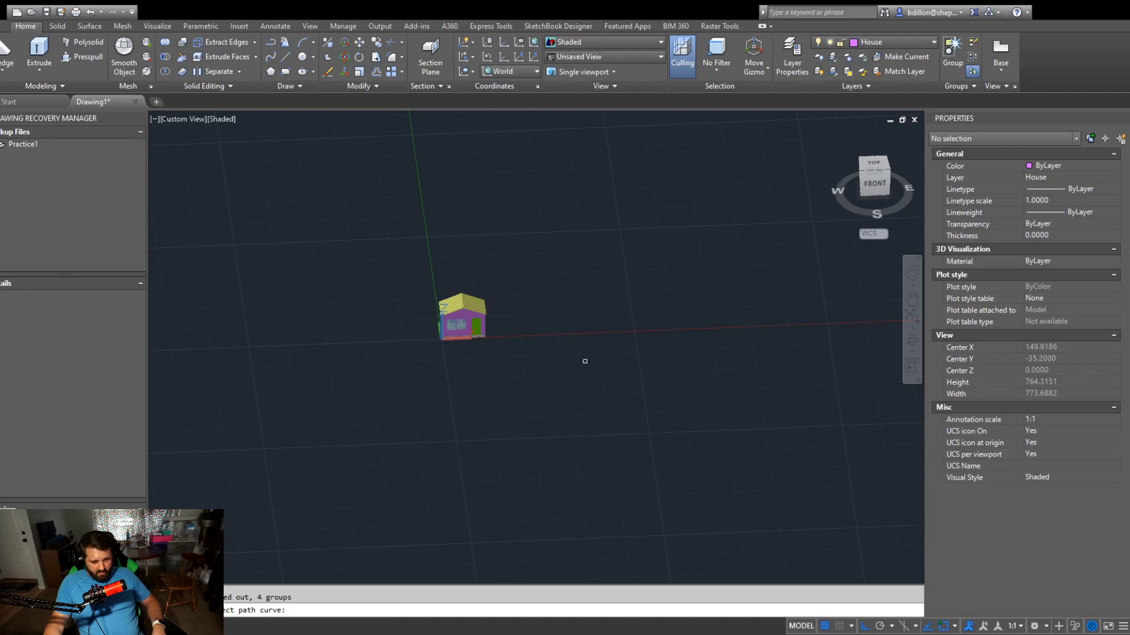
pyautogui.press('Escape')
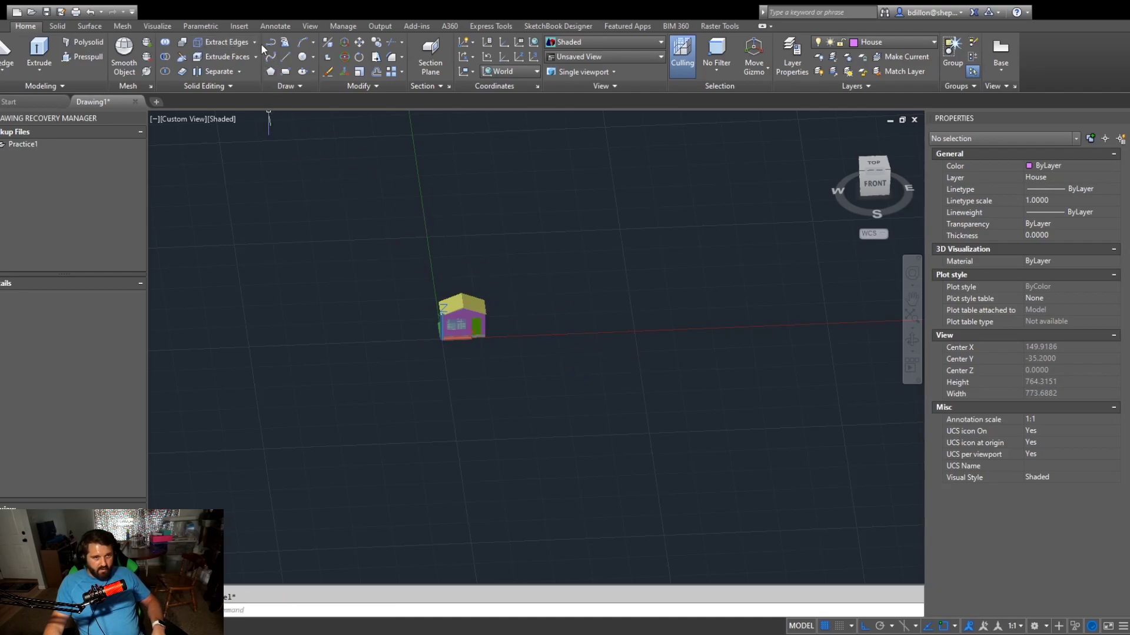
# Retry the path array of the house, attempting to pick a path curve around the house itself
pyautogui.click(411, 245)
pyautogui.click(714, 454)
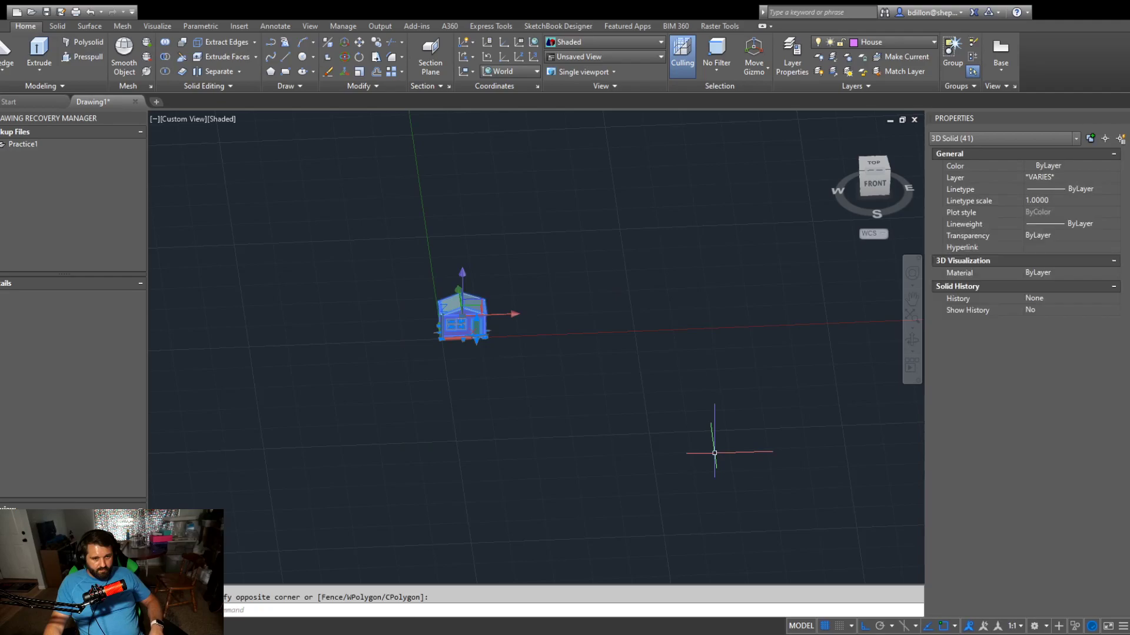
pyautogui.write('ar')
pyautogui.press('Return')
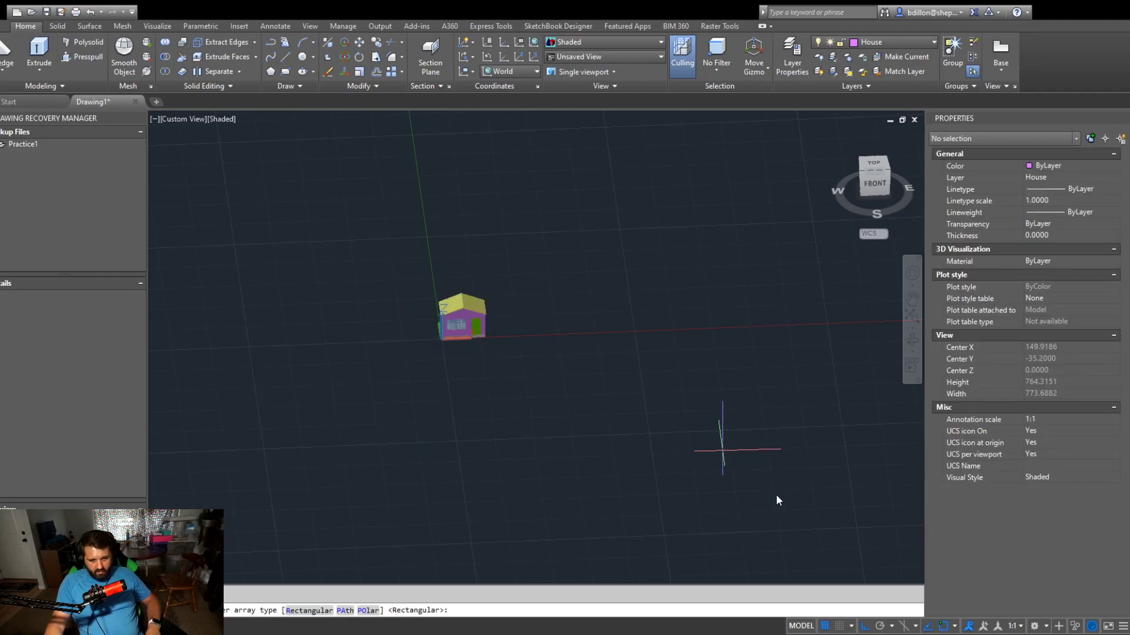
pyautogui.write('pa')
pyautogui.press('Return')
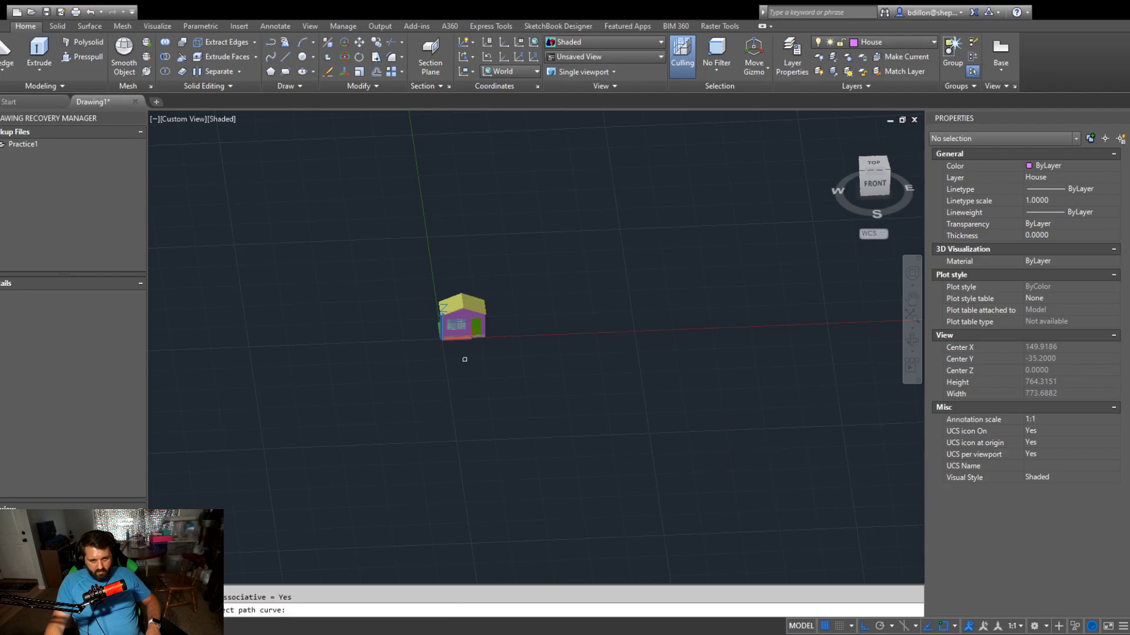
pyautogui.scroll(8, 481, 340)
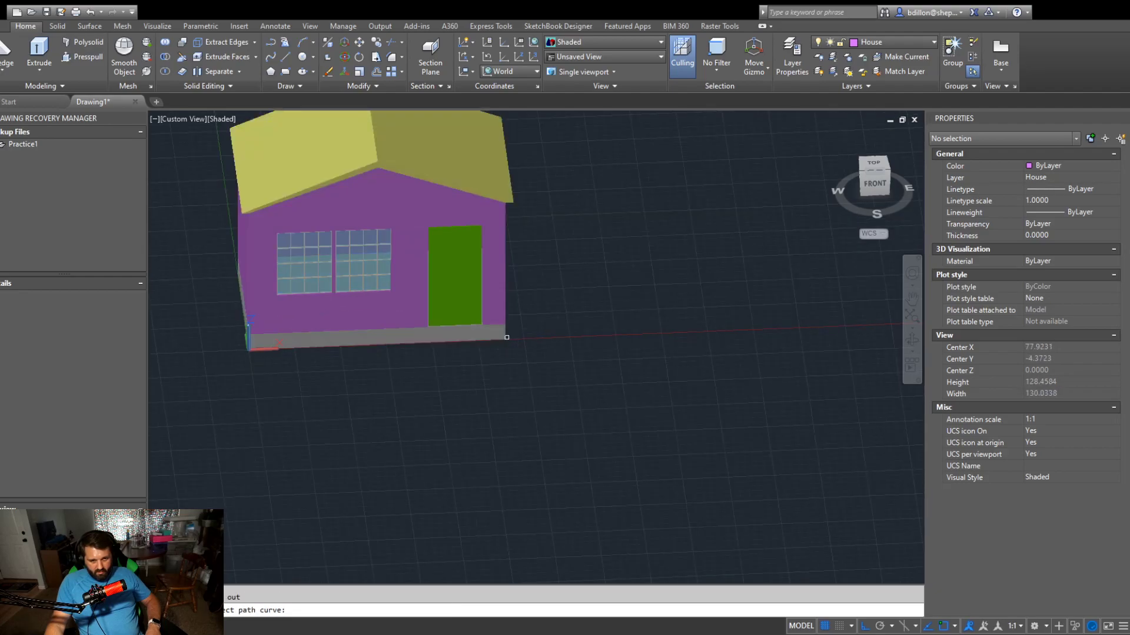
pyautogui.scroll(-4, 511, 330)
pyautogui.click(599, 161)
pyautogui.click(419, 372)
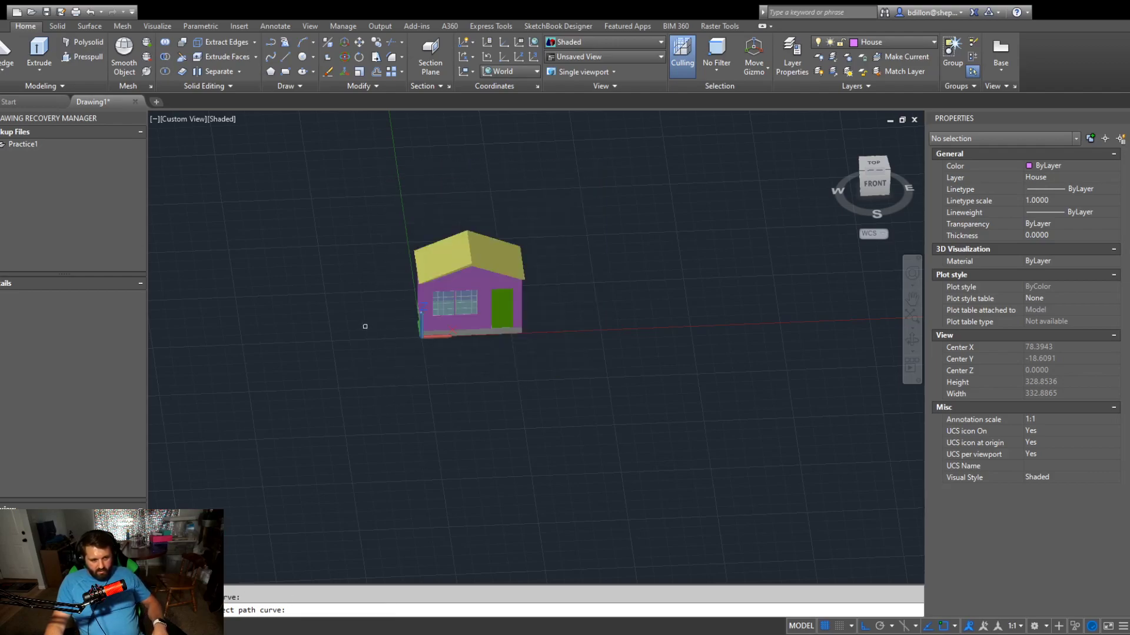
pyautogui.scroll(-4, 470, 347)
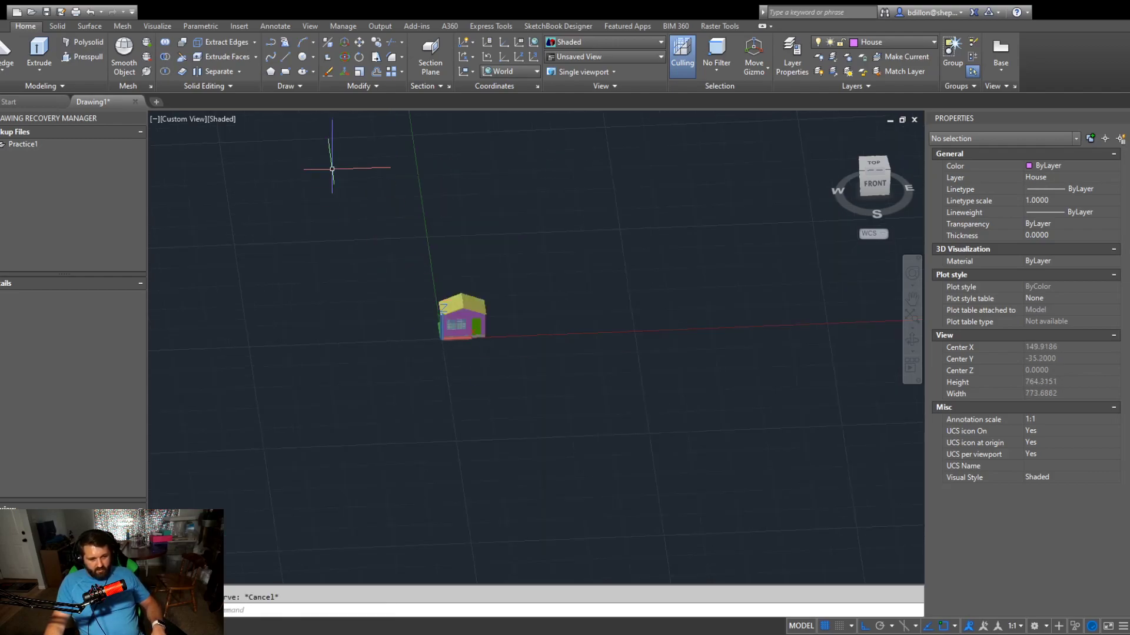
pyautogui.click(269, 44)
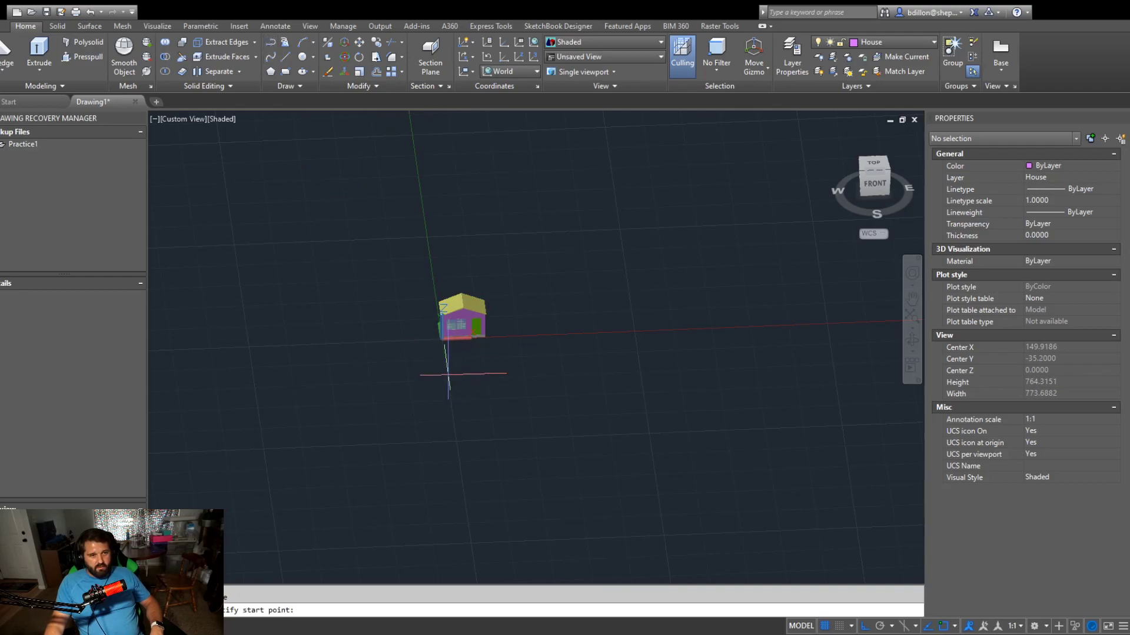
pyautogui.press('Escape')
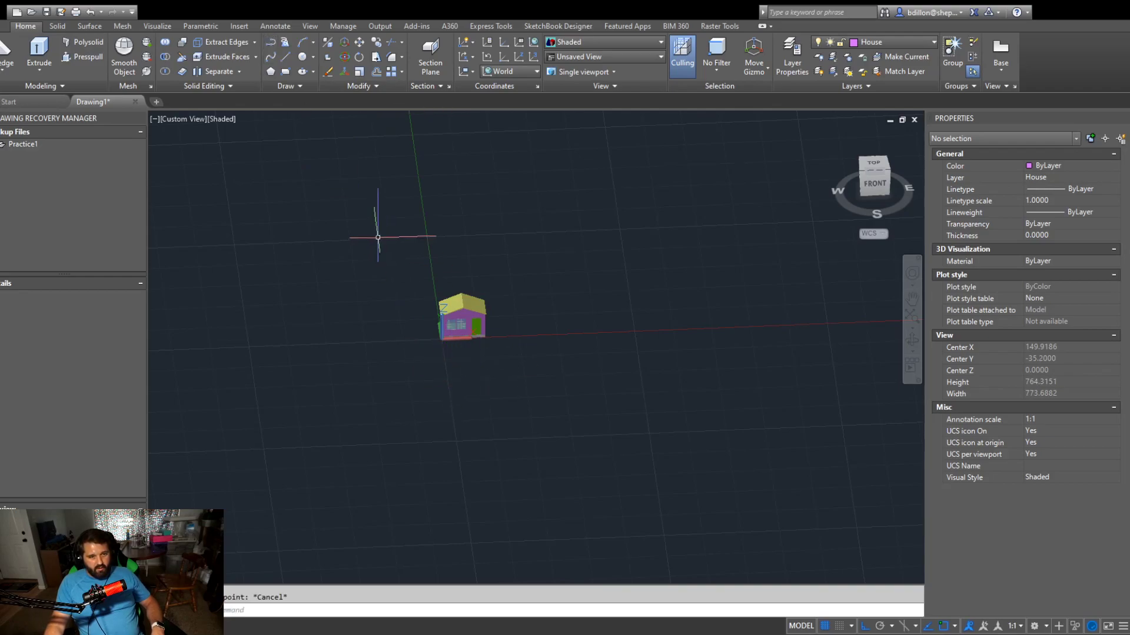
# Create a polar array of the entire house, centred near its front-left foundation corner at the origin
pyautogui.click(874, 166)
pyautogui.click(338, 214)
pyautogui.click(835, 482)
pyautogui.scroll(-5, 827, 482)
pyautogui.moveTo(824, 485); pyautogui.dragTo(629, 457, button='middle')
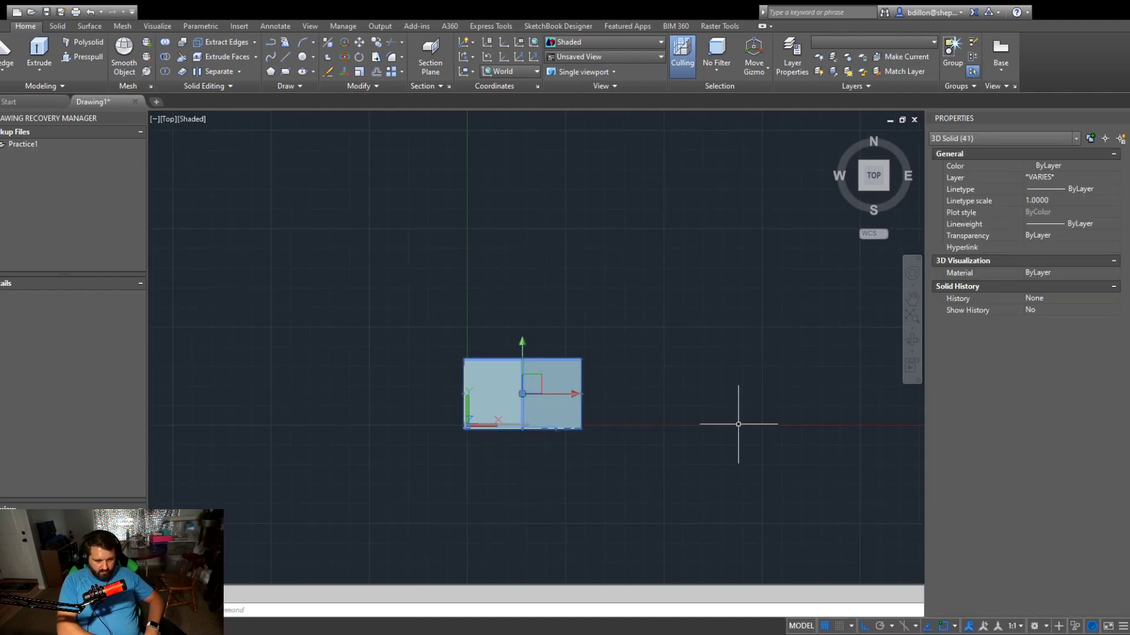
pyautogui.write('ar')
pyautogui.press('Return')
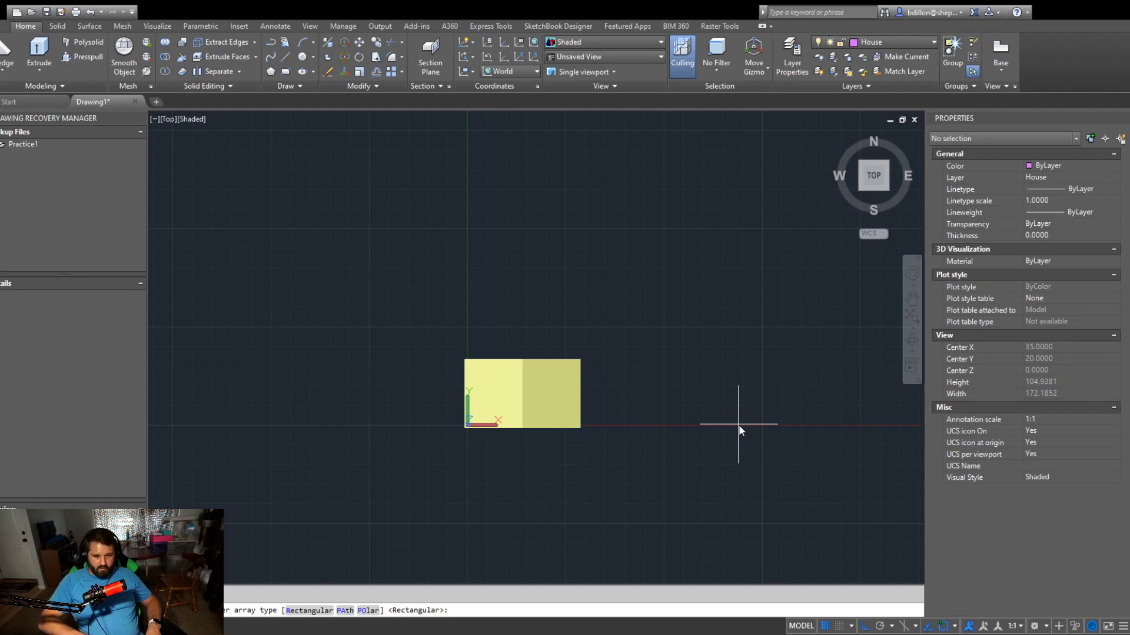
pyautogui.write('po')
pyautogui.press('Return')
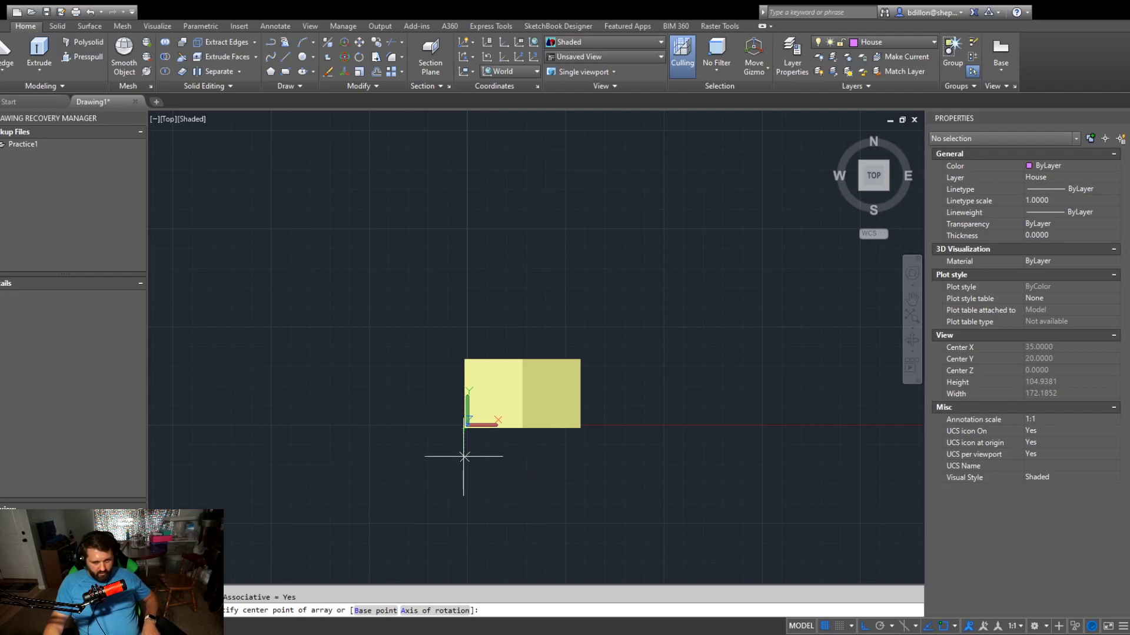
pyautogui.keyDown('shift'); pyautogui.moveTo(464, 456); pyautogui.dragTo(447, 460, button='middle'); pyautogui.keyUp('shift')
pyautogui.scroll(5, 447, 460)
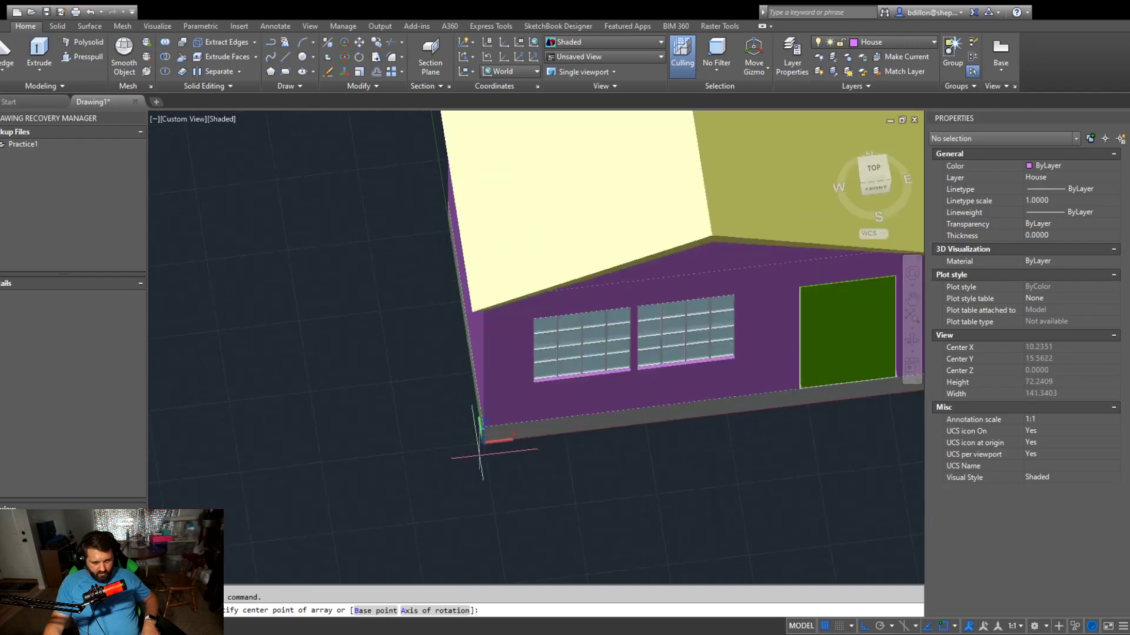
pyautogui.click(475, 451)
pyautogui.scroll(-5, 476, 453)
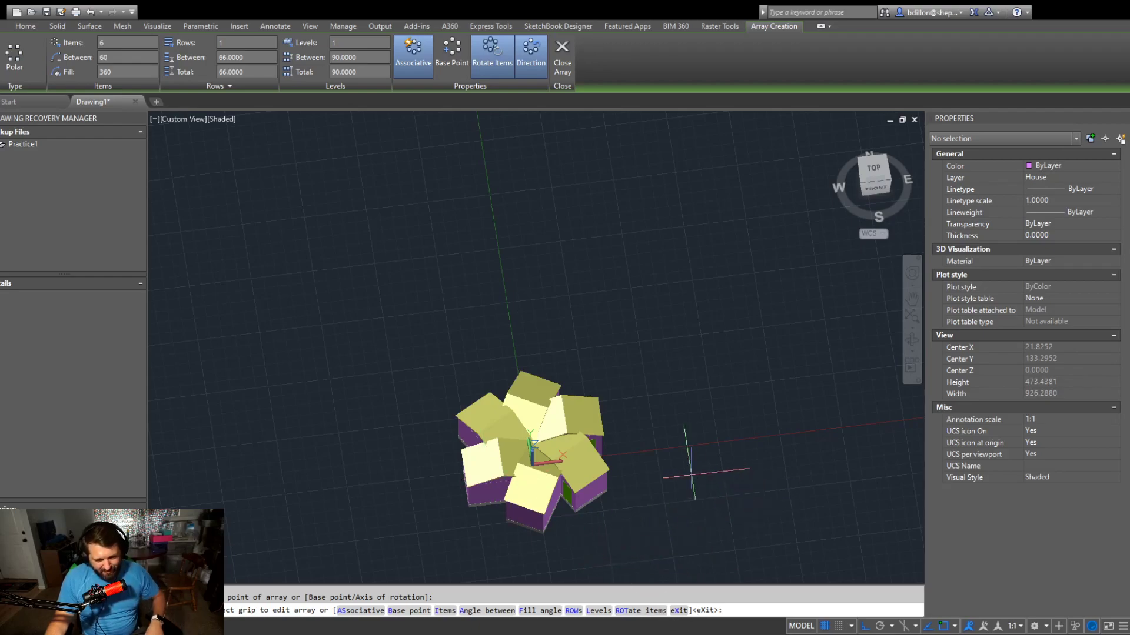
# Exit array editing and undo the polar array of the house
pyautogui.hotkey('ctrl', 'z')
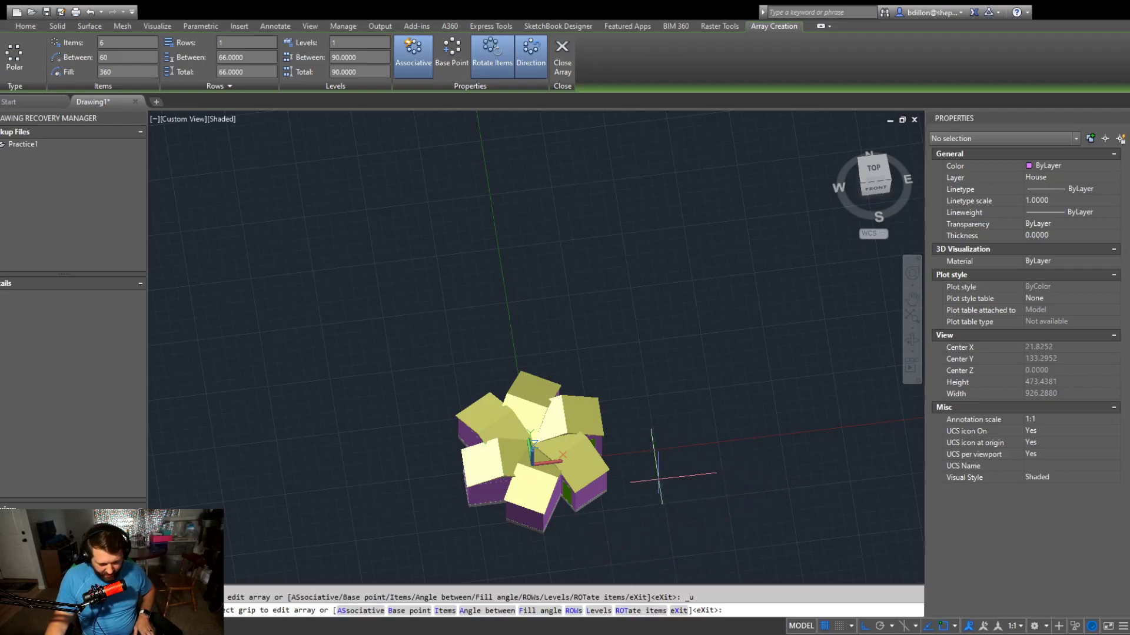
pyautogui.press('Escape')
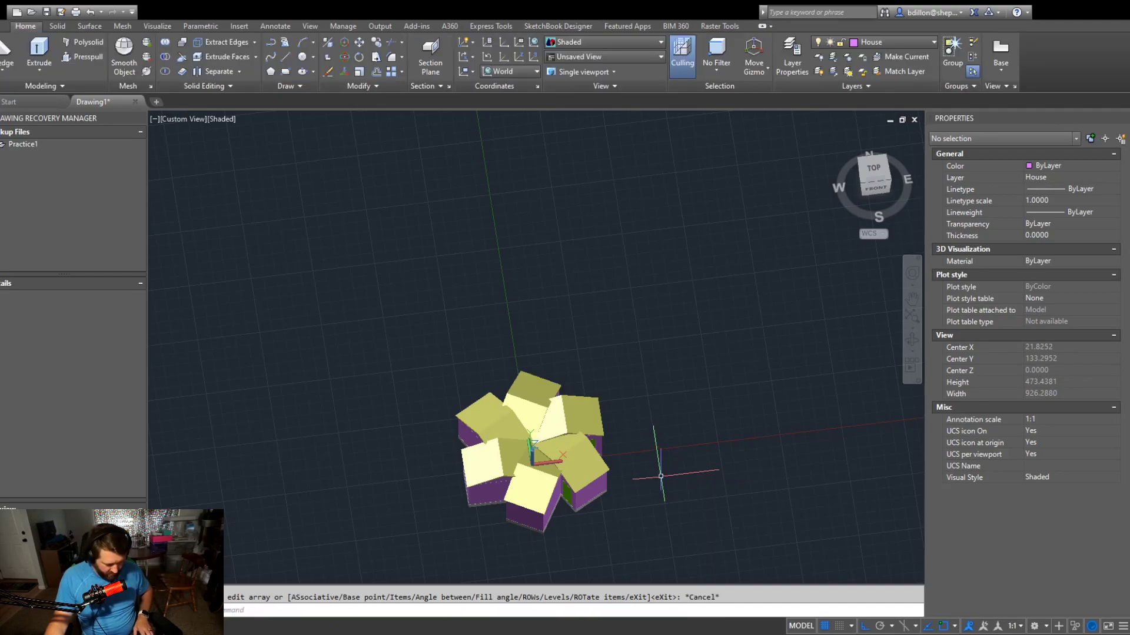
pyautogui.hotkey('ctrl', 'z')
pyautogui.hotkey('ctrl', 'z')
# Draw a 700-unit polyline along the X axis, starting at the house's front-left foundation corner
pyautogui.moveTo(594, 397); pyautogui.dragTo(444, 357, button='middle')
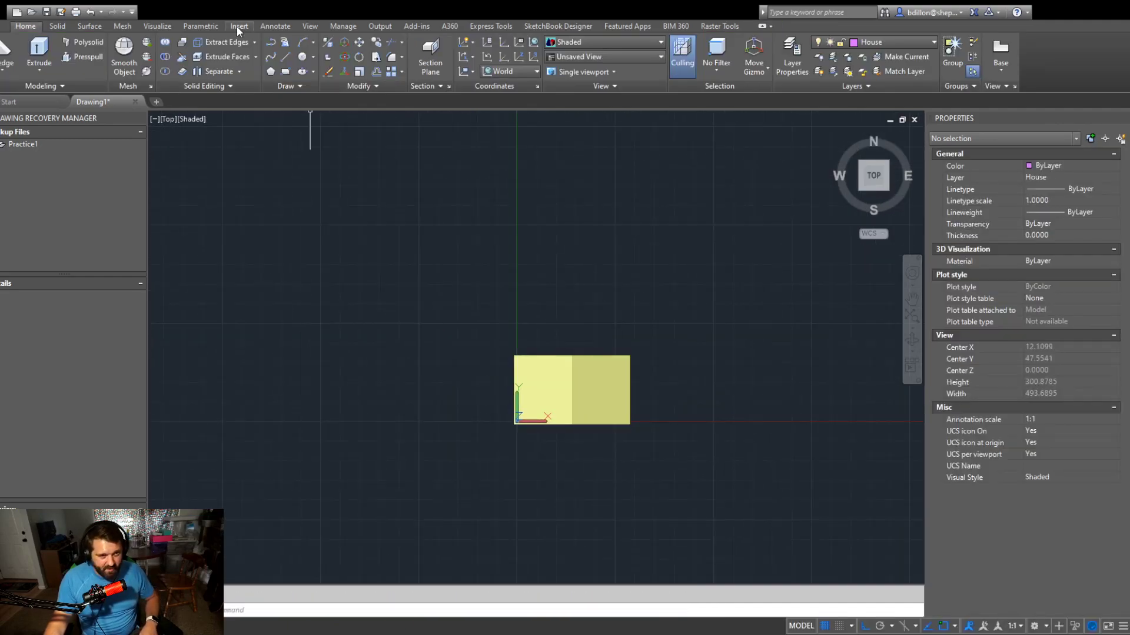
pyautogui.click(271, 43)
pyautogui.moveTo(659, 507); pyautogui.dragTo(444, 449, button='middle')
pyautogui.scroll(5, 537, 386)
pyautogui.click(585, 378)
pyautogui.scroll(-8, 253, 435)
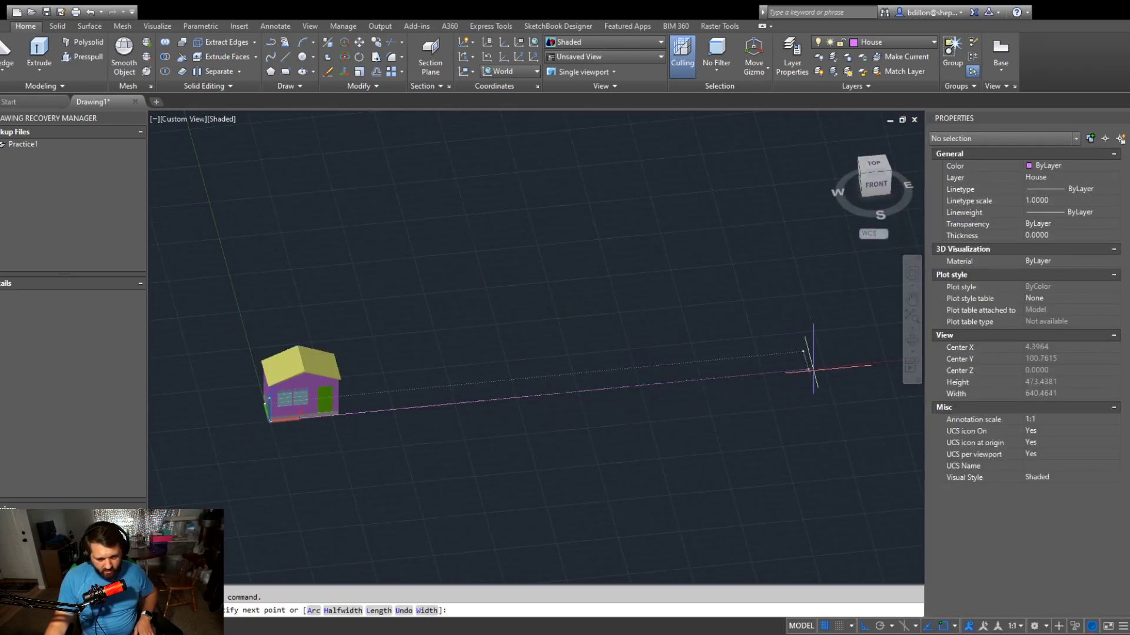
pyautogui.scroll(-4, 814, 391)
pyautogui.moveTo(815, 391); pyautogui.dragTo(537, 378, button='middle')
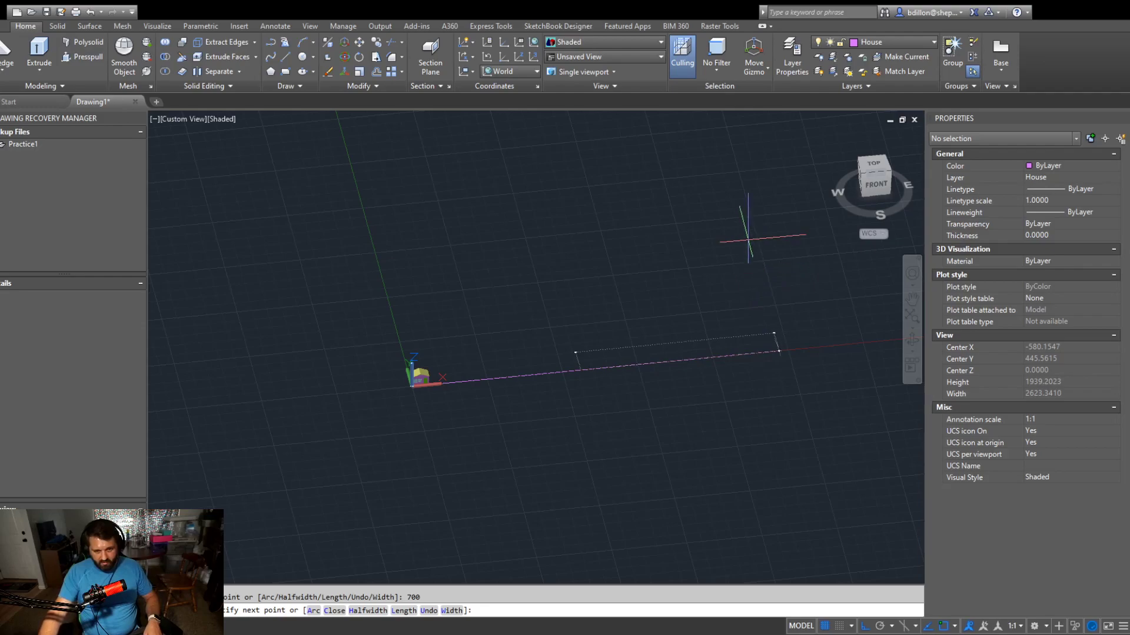
pyautogui.press('Escape')
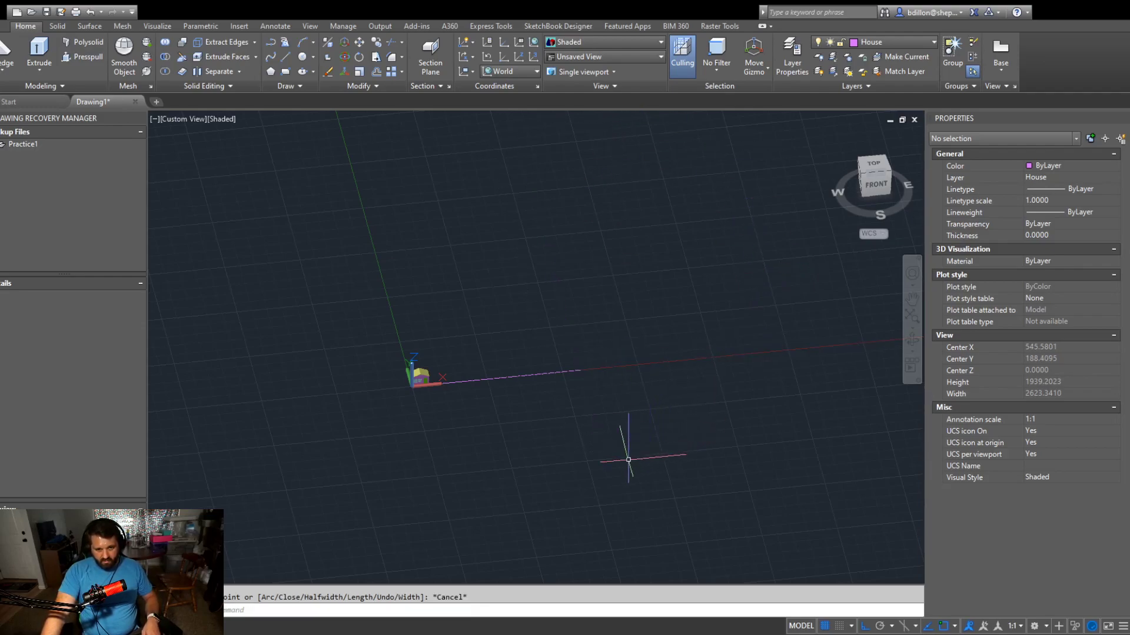
# Try stretching the far end of the X-axis polyline using a distance of 300 units
pyautogui.click(566, 348)
pyautogui.click(537, 403)
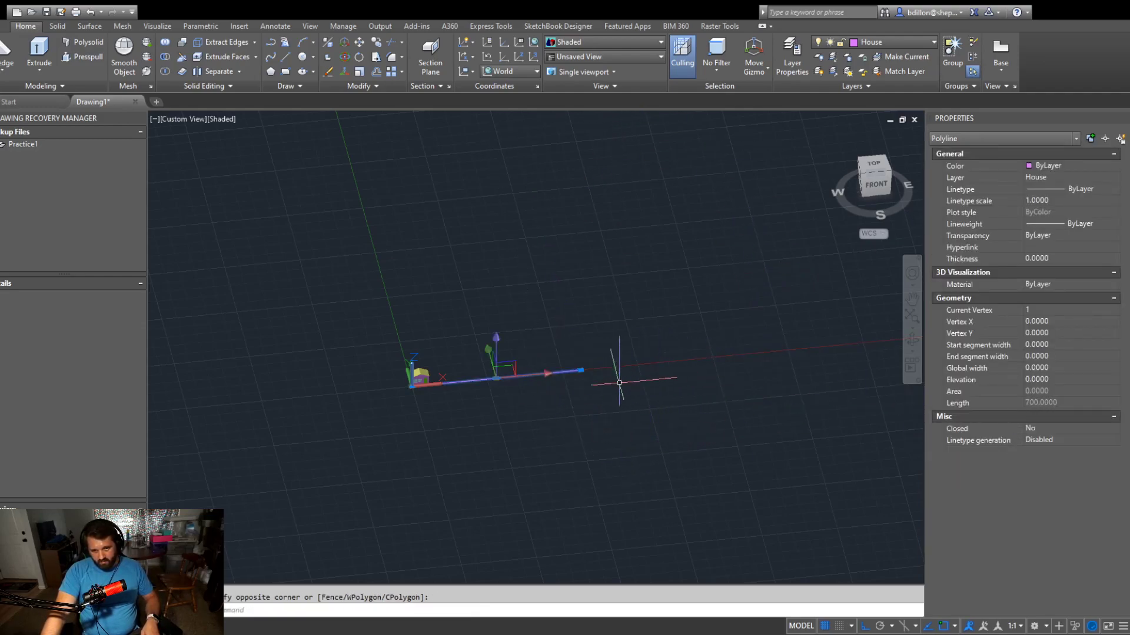
pyautogui.click(581, 370)
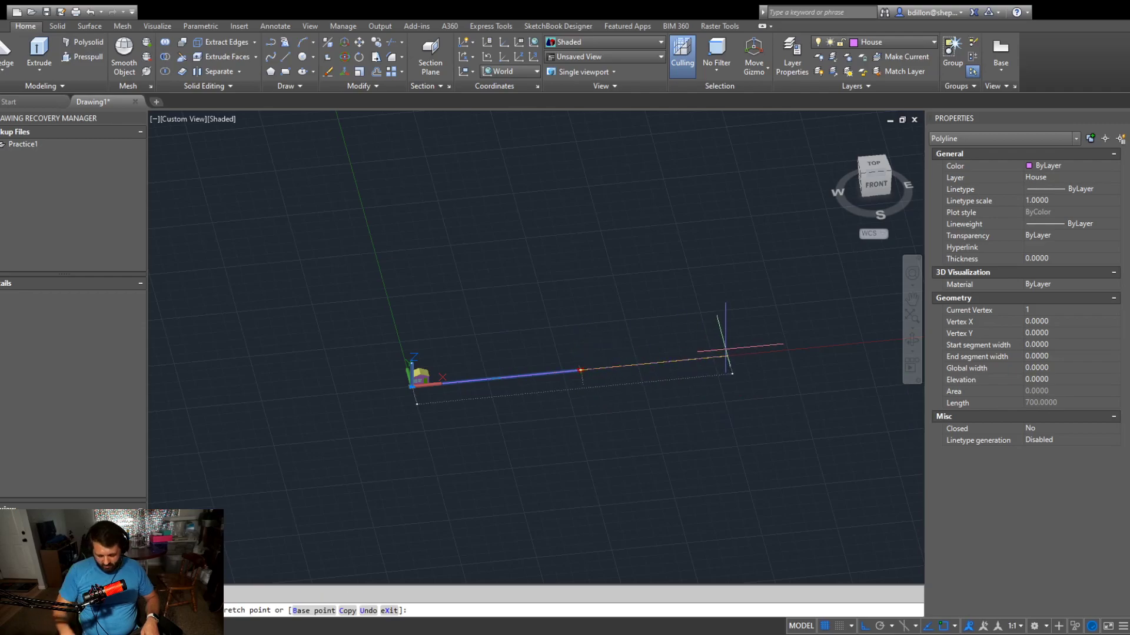
pyautogui.write('300')
pyautogui.press('Return')
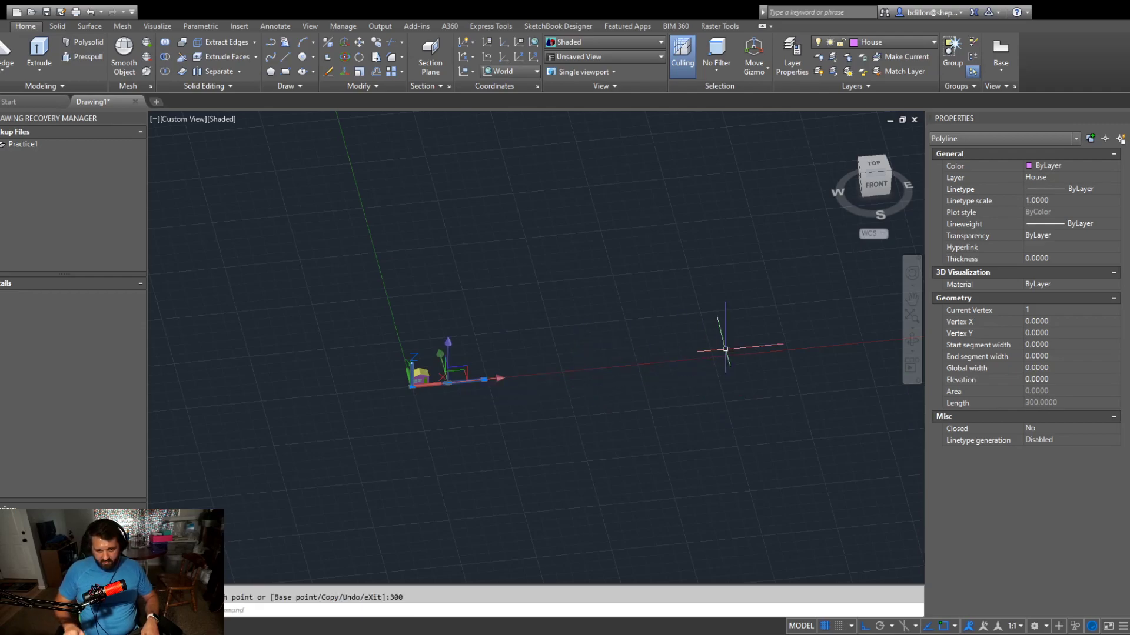
# Stretch the far end of the polyline along the X axis to a total length of 1000 units
pyautogui.click(484, 379)
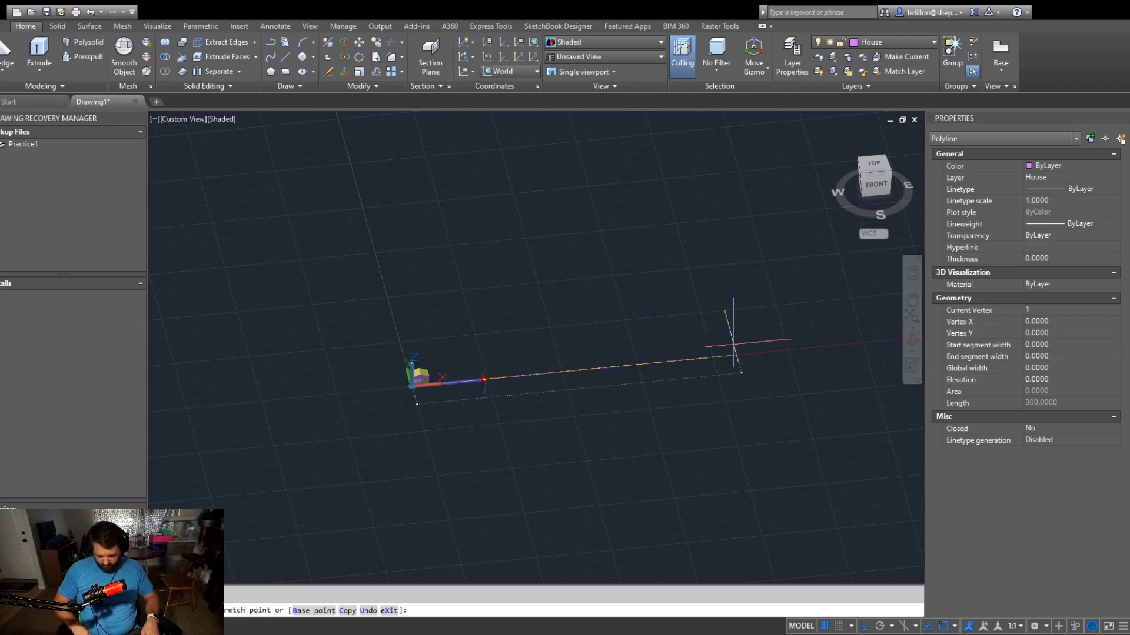
pyautogui.write('1000')
pyautogui.press('Return')
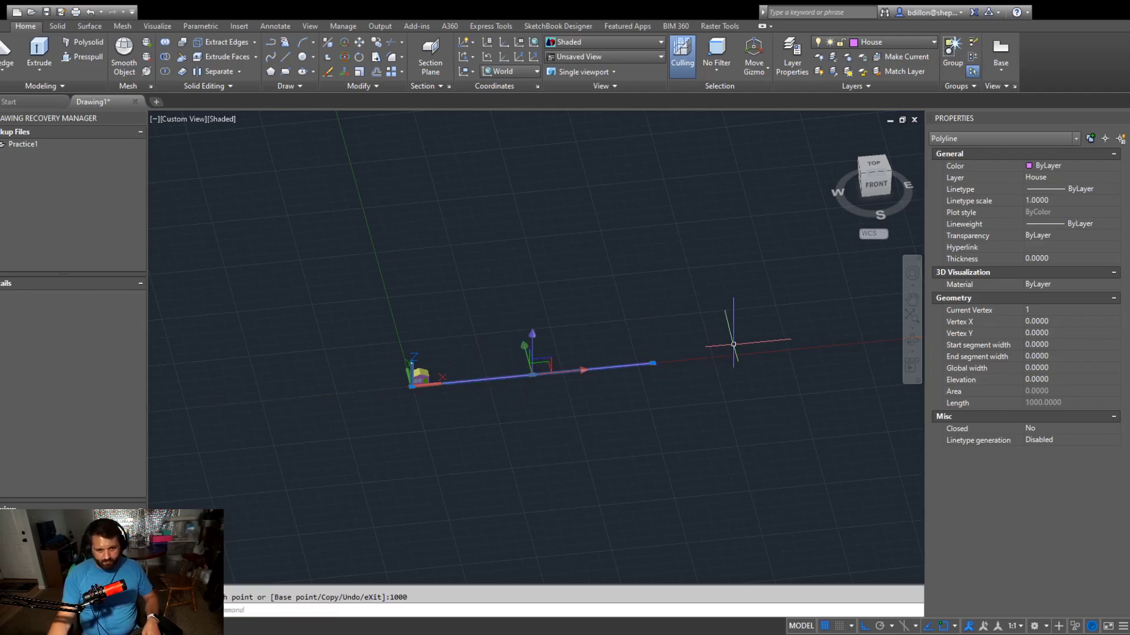
pyautogui.press('Escape')
# Create a path array of the entire house along the 1000-unit polyline, keeping the default spacing
pyautogui.scroll(3, 373, 321)
pyautogui.click(374, 308)
pyautogui.press('Escape')
pyautogui.click(380, 308)
pyautogui.click(541, 423)
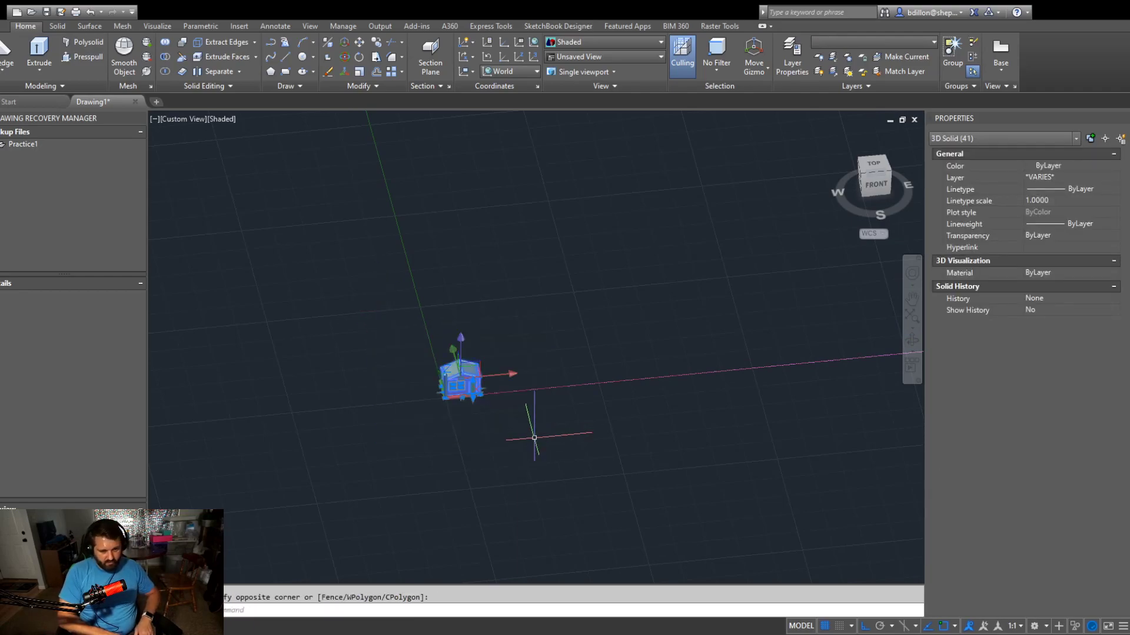
pyautogui.write('ar')
pyautogui.press('Return')
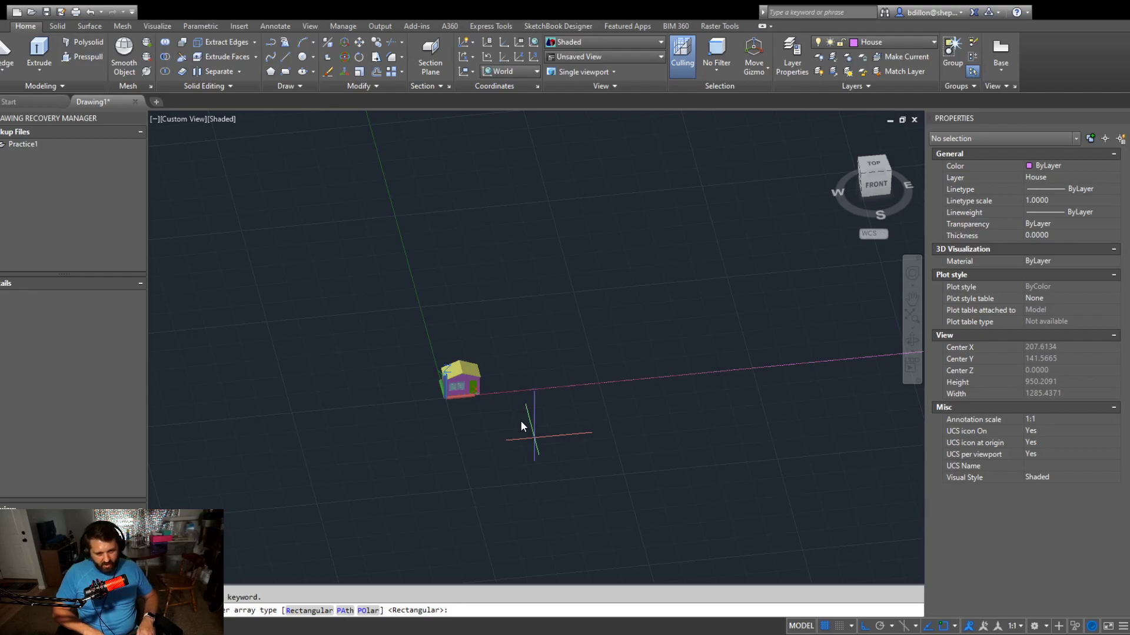
pyautogui.write('pa')
pyautogui.press('Return')
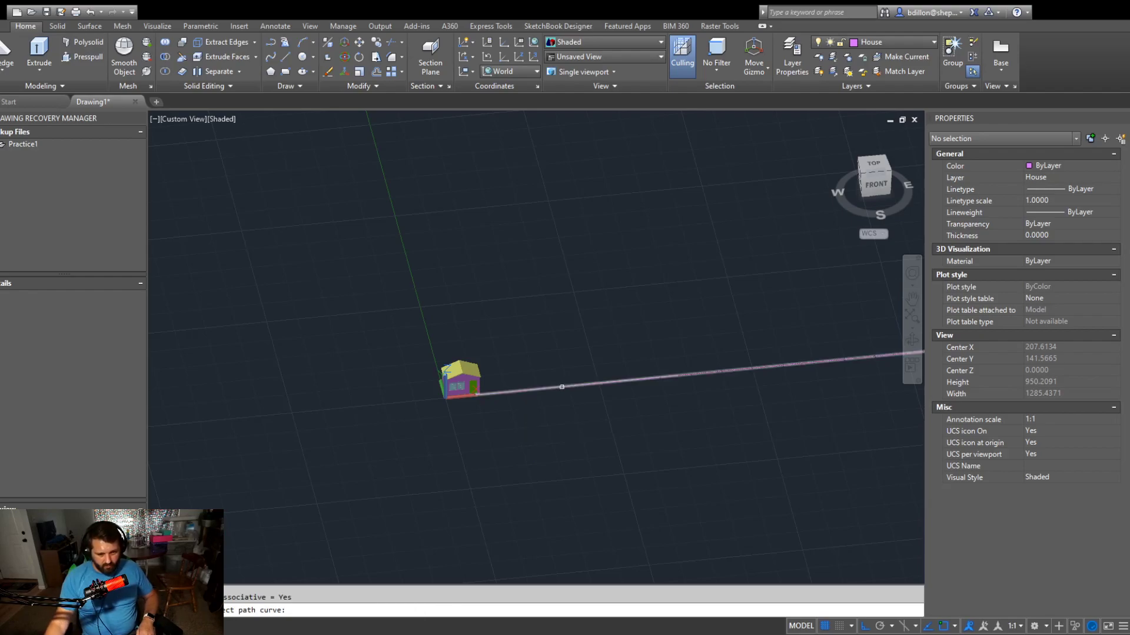
pyautogui.click(560, 387)
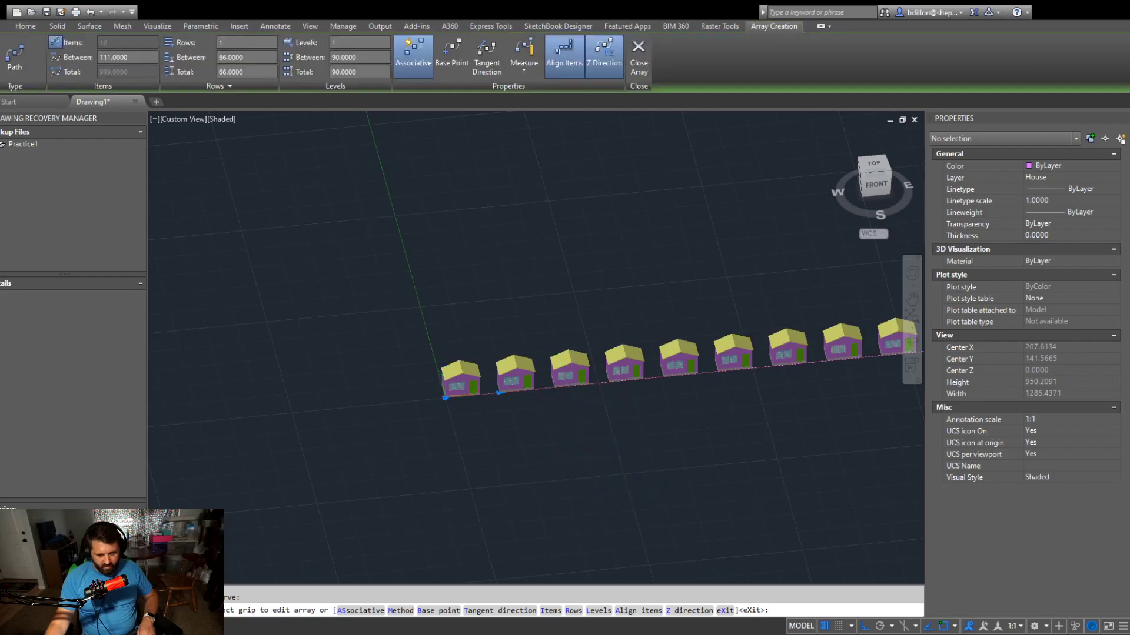
pyautogui.scroll(-5, 631, 467)
pyautogui.scroll(3, 524, 445)
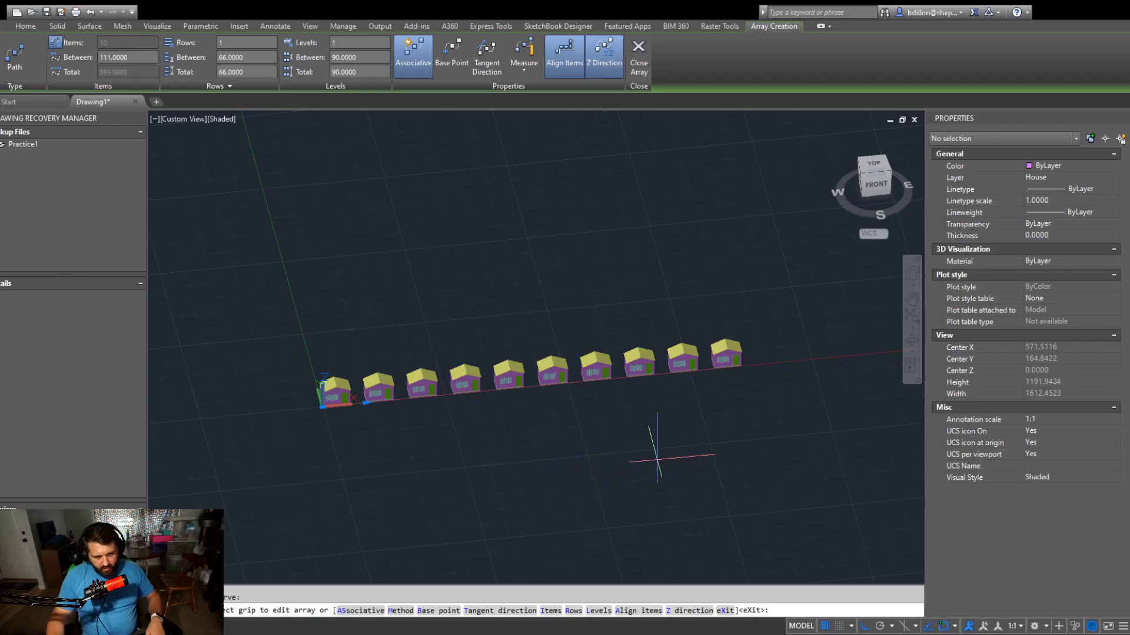
pyautogui.press('Return')
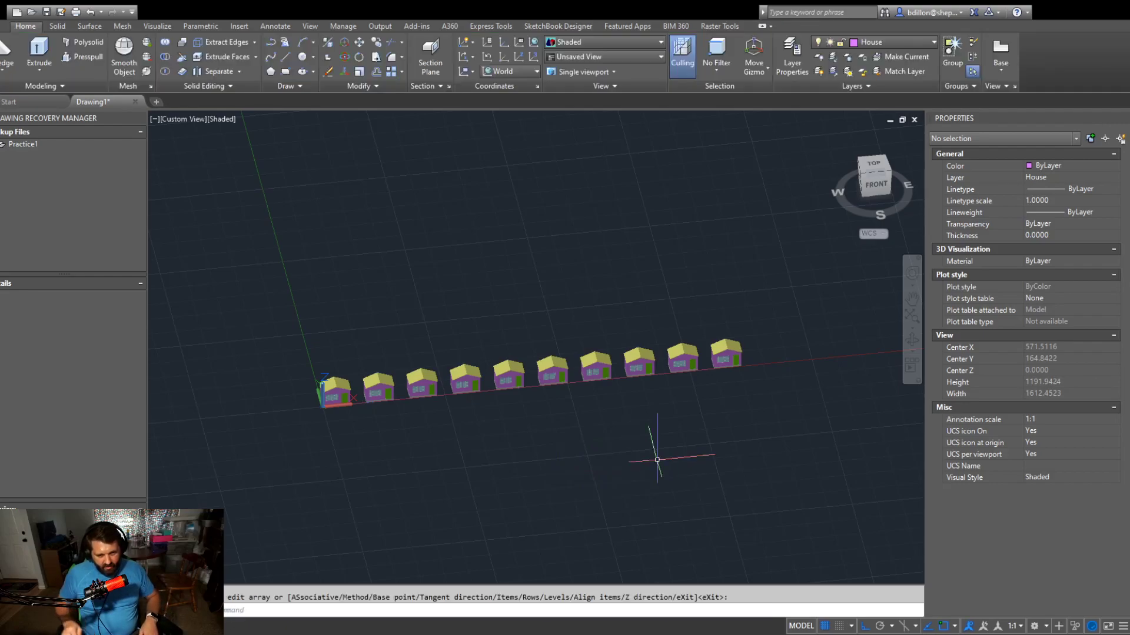
# Explode the path array of houses into separate solids
pyautogui.keyDown('shift'); pyautogui.moveTo(630, 461); pyautogui.dragTo(599, 443, button='middle'); pyautogui.keyUp('shift')
pyautogui.press('Escape')
pyautogui.scroll(5, 359, 393)
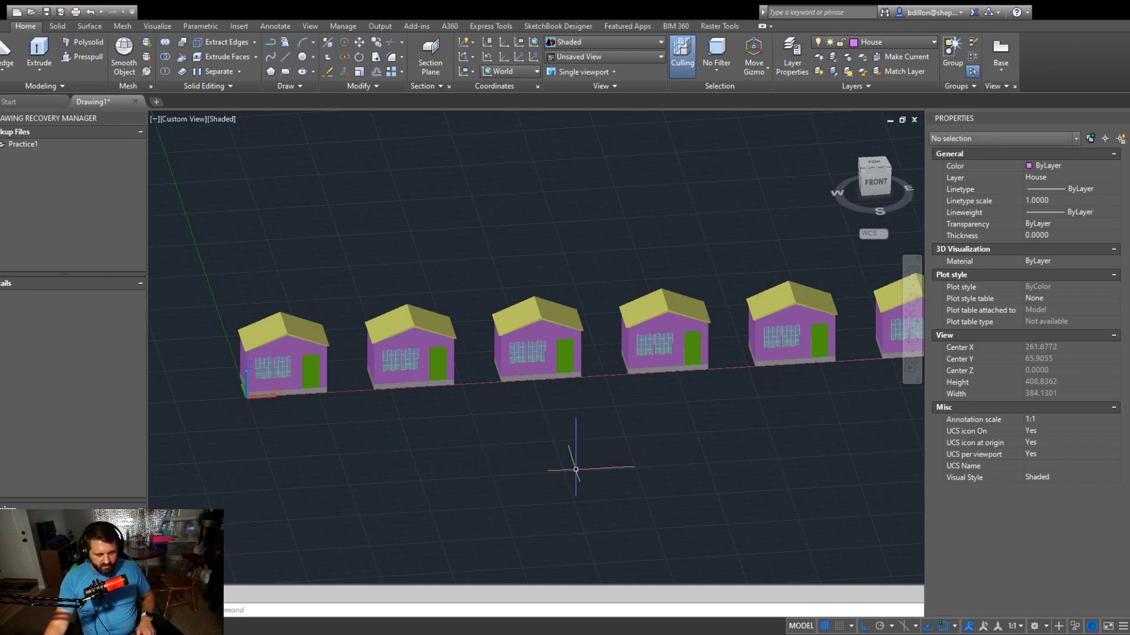
pyautogui.scroll(-4, 479, 478)
pyautogui.moveTo(479, 478); pyautogui.dragTo(499, 461, button='middle')
pyautogui.press('Escape')
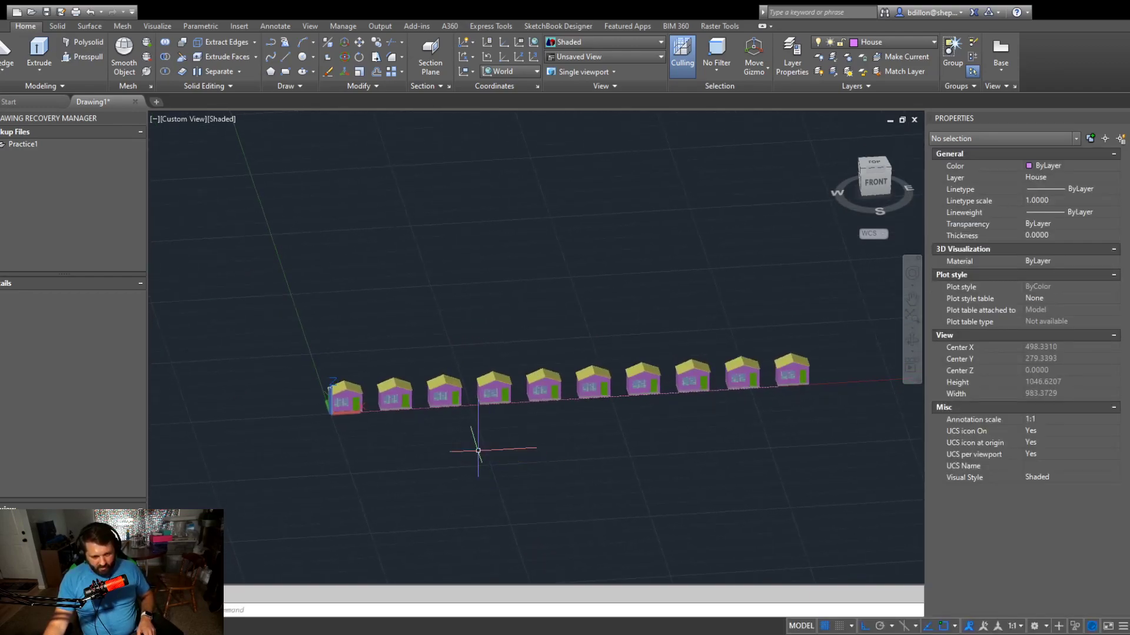
pyautogui.click(375, 357)
pyautogui.click(419, 457)
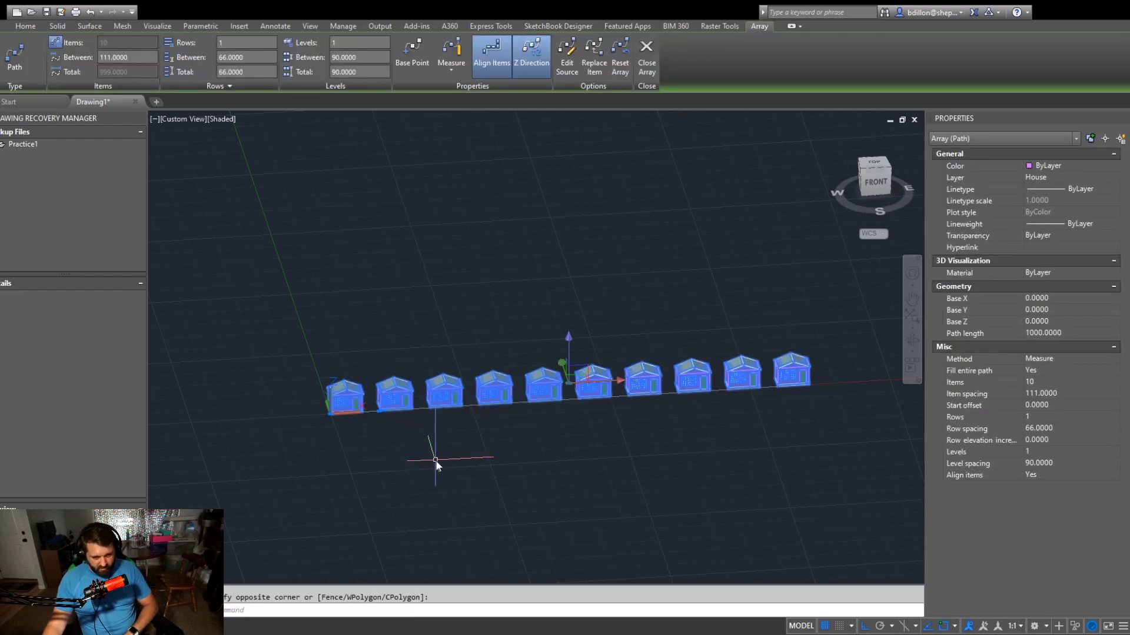
pyautogui.press('Escape')
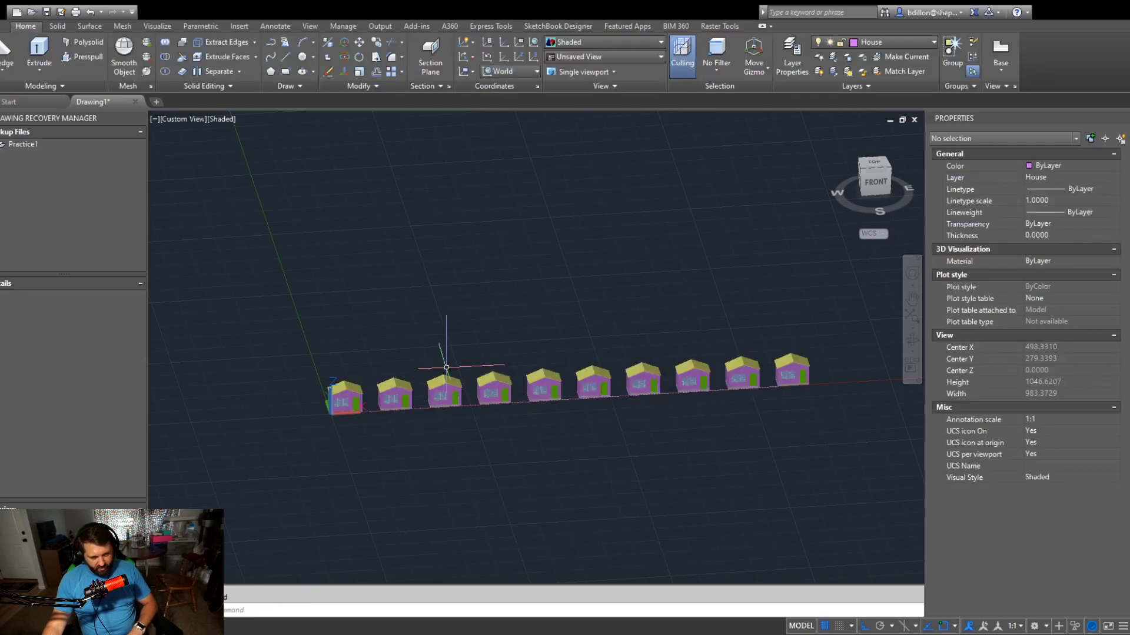
# Delete every second house in the row, starting with the second one from the origin and including the last
pyautogui.click(373, 352)
pyautogui.click(414, 418)
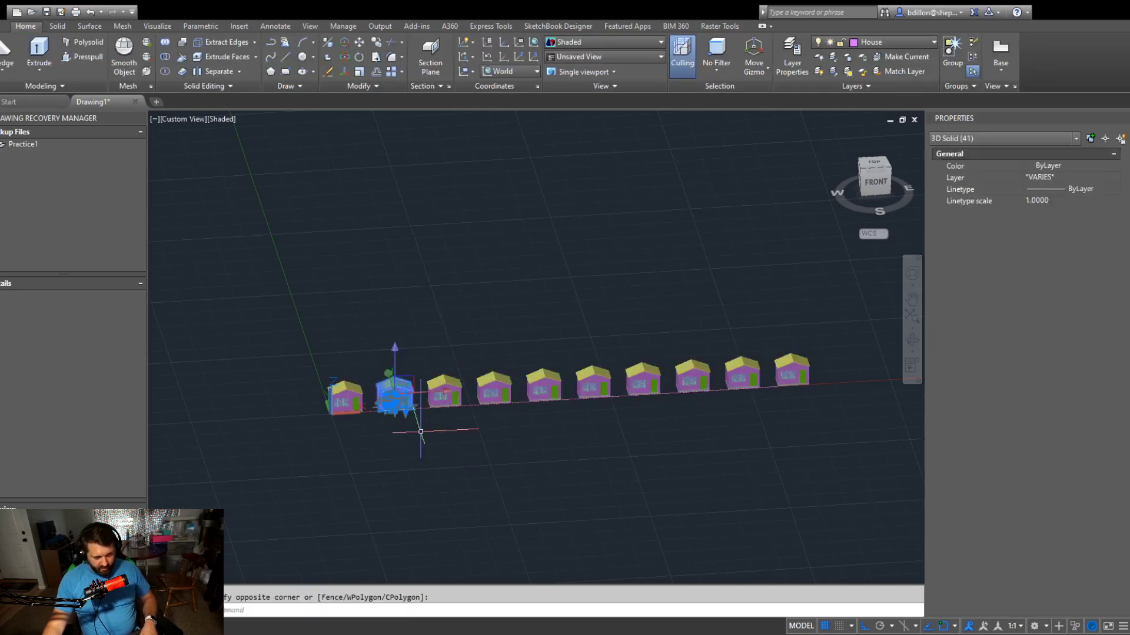
pyautogui.click(462, 356)
pyautogui.click(559, 475)
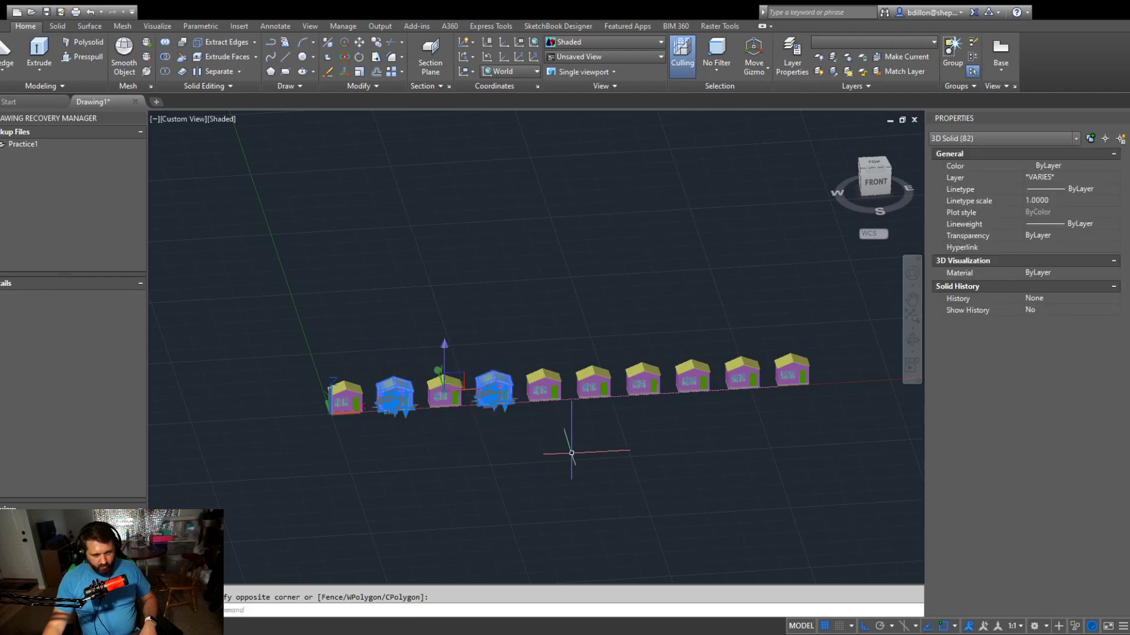
pyautogui.click(569, 351)
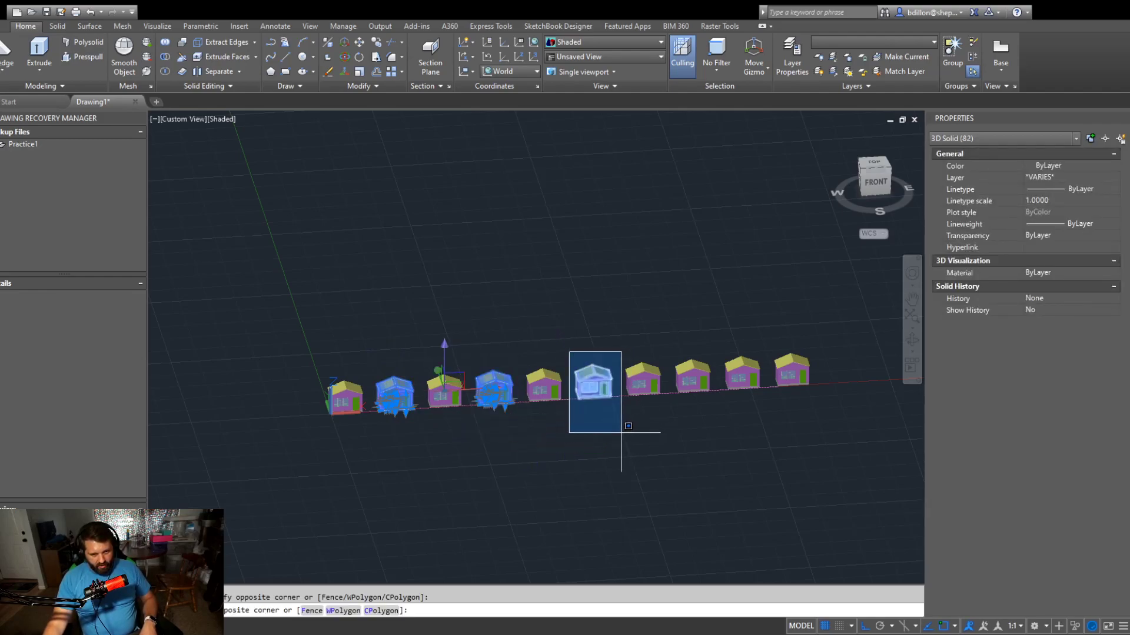
pyautogui.click(678, 471)
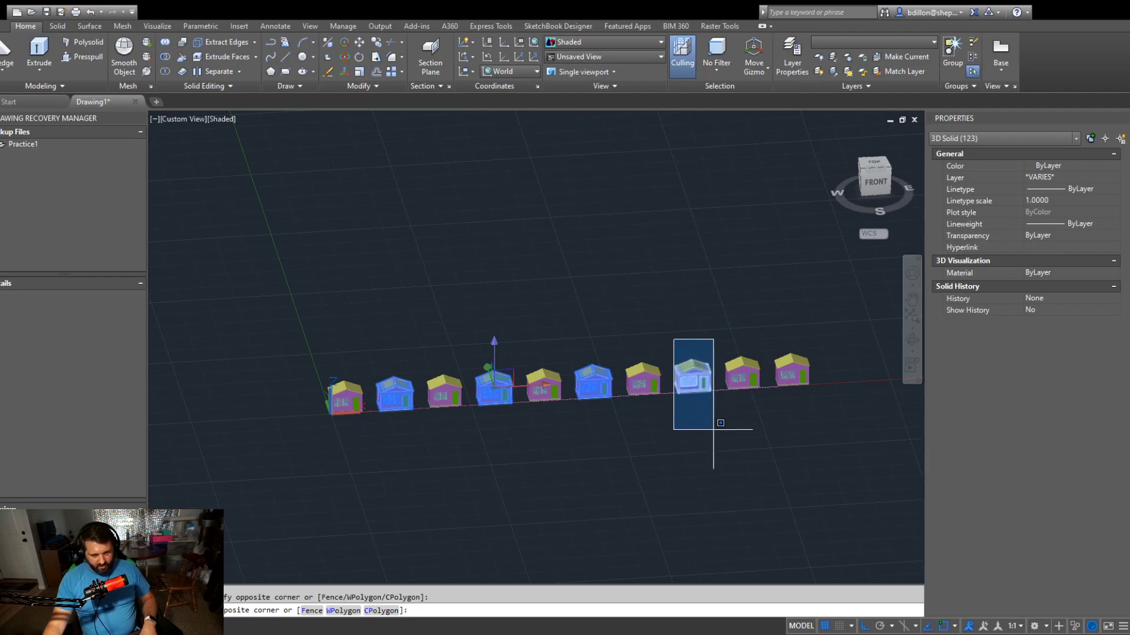
pyautogui.click(734, 435)
pyautogui.moveTo(810, 469); pyautogui.dragTo(630, 474, button='middle')
pyautogui.scroll(5, 575, 416)
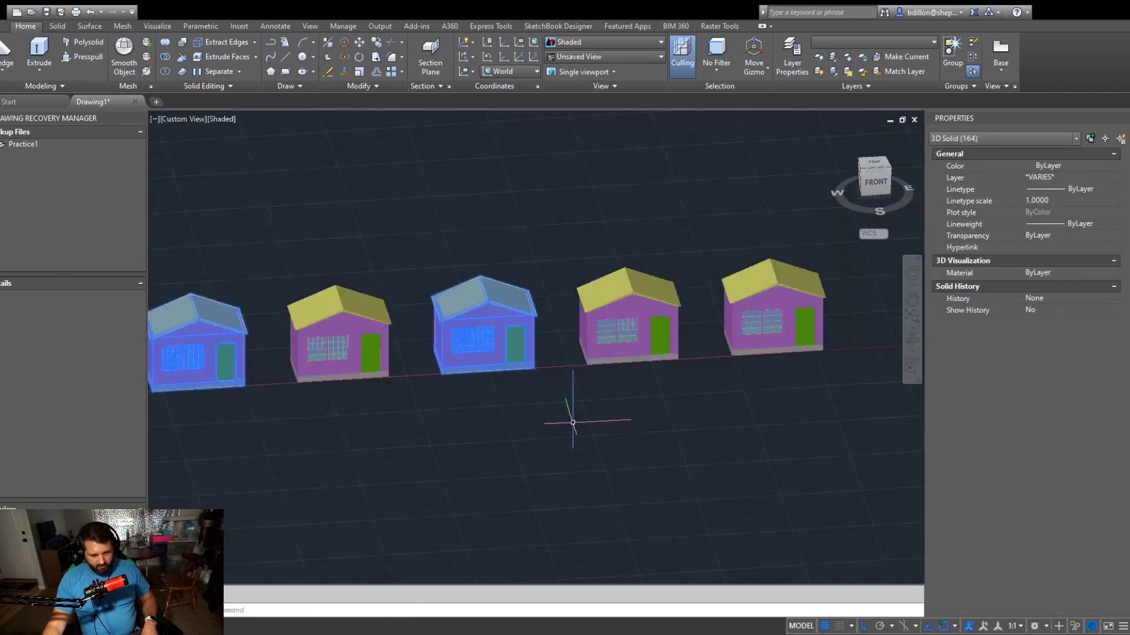
pyautogui.click(713, 218)
pyautogui.click(865, 438)
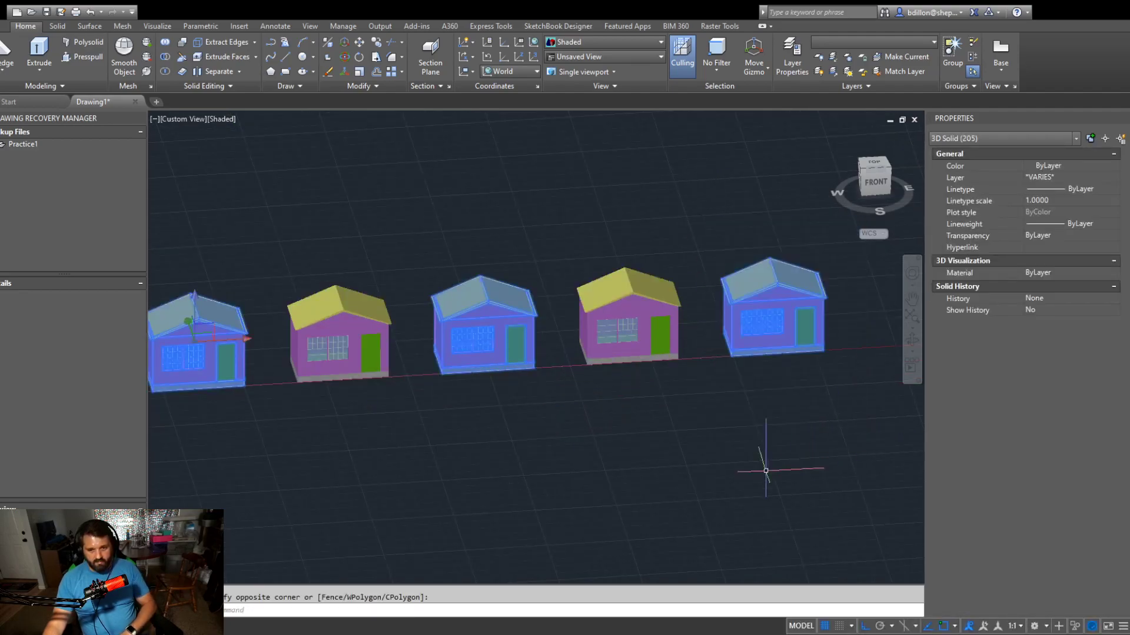
pyautogui.scroll(-3, 747, 483)
pyautogui.moveTo(712, 529); pyautogui.dragTo(865, 482, button='middle')
pyautogui.scroll(-4, 676, 496)
pyautogui.press('Delete')
# Draw a 200-unit polyline from the midpoint of the path line, perpendicular to it and away from the front of the houses
pyautogui.moveTo(668, 474)
pyautogui.mouseDown(button='middle')
pyautogui.moveTo(494, 460)
pyautogui.moveTo(530, 443)
pyautogui.moveTo(545, 469)
pyautogui.moveTo(496, 454)
pyautogui.mouseUp(button='middle')
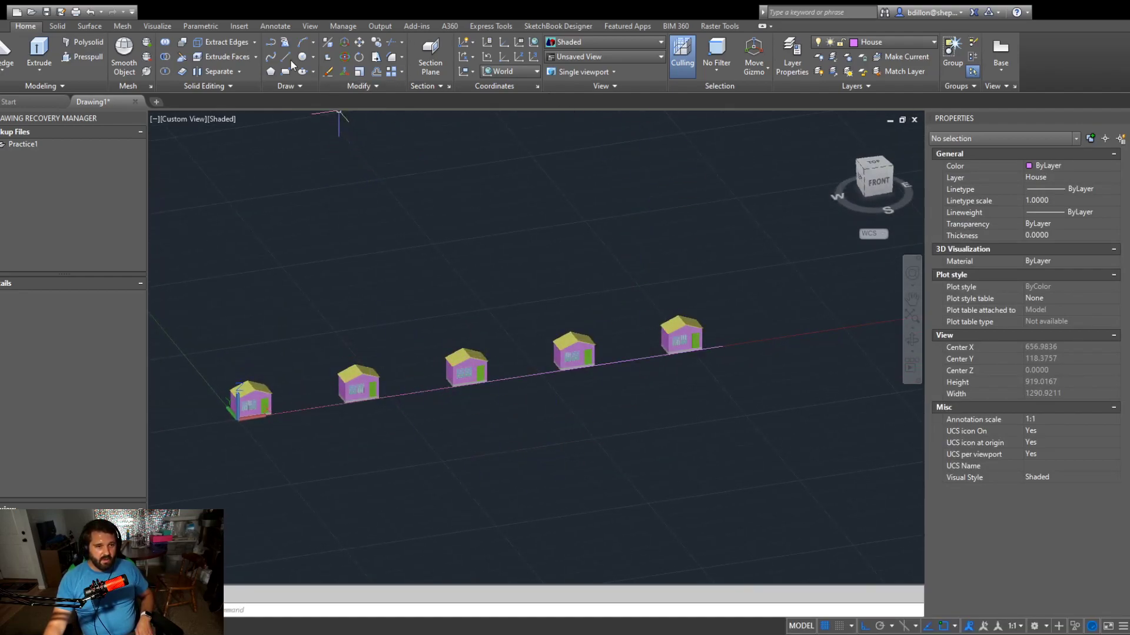
pyautogui.click(272, 43)
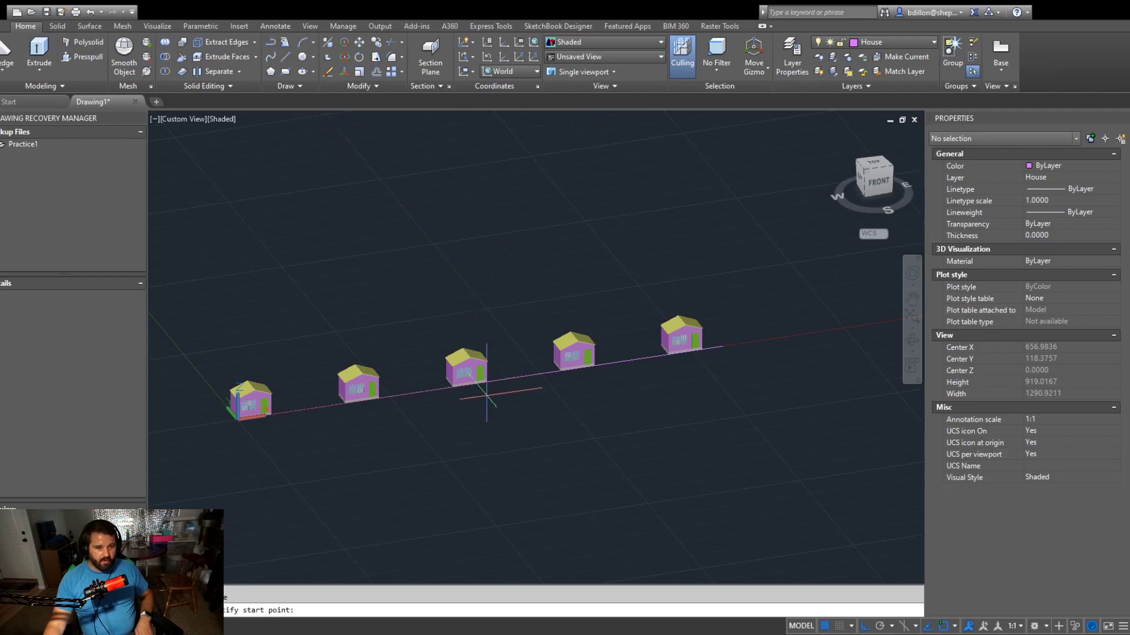
pyautogui.click(452, 386)
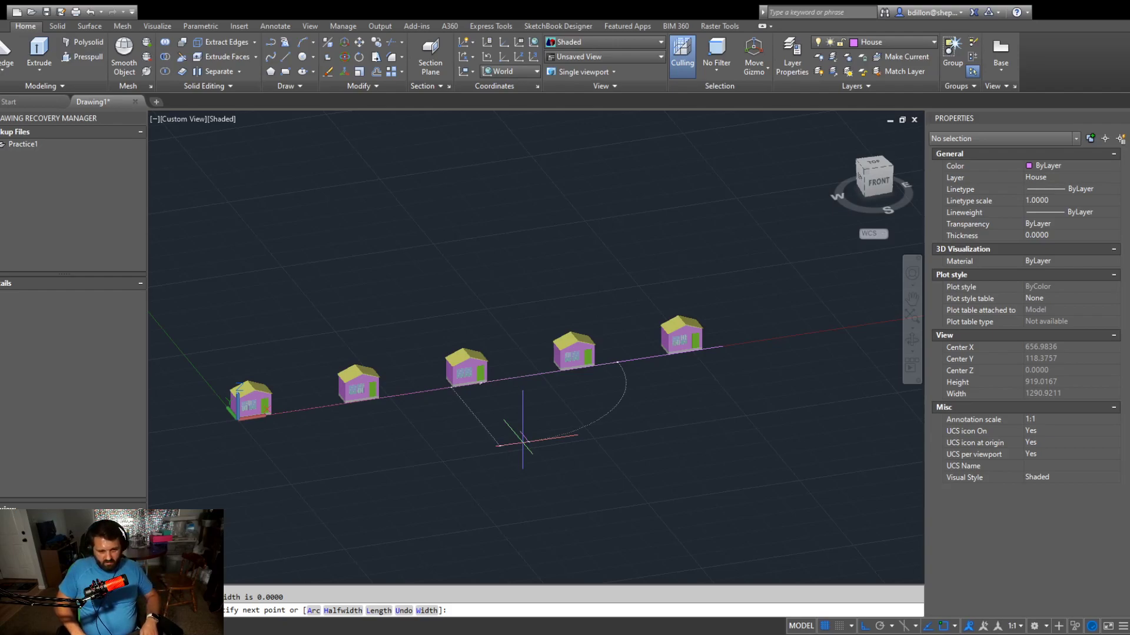
pyautogui.write('200')
pyautogui.press('Return')
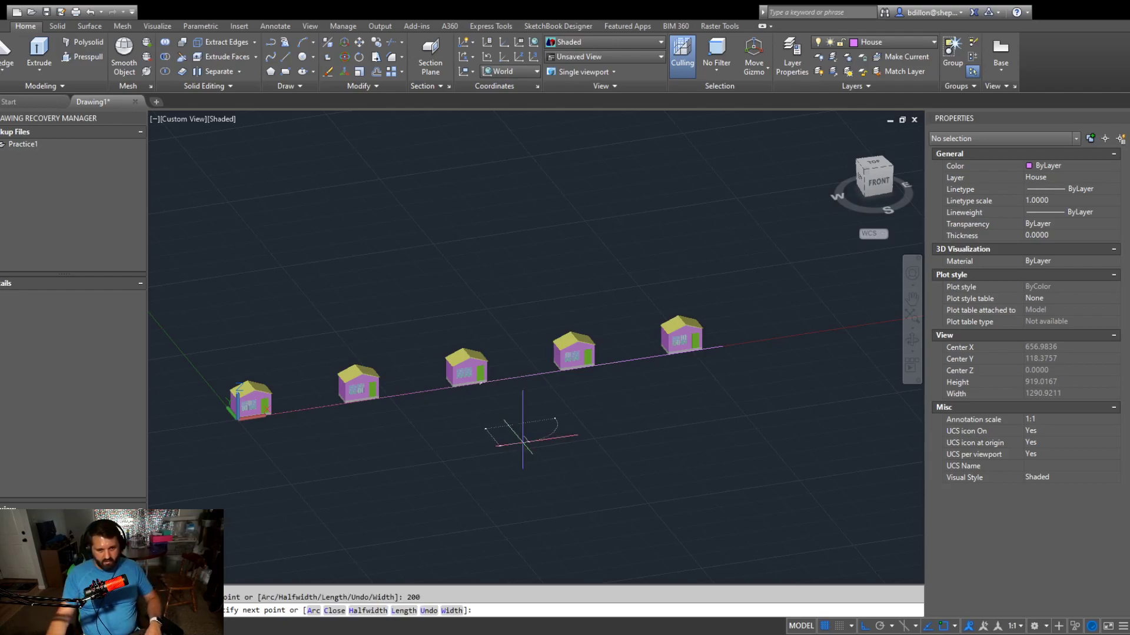
pyautogui.press('Escape')
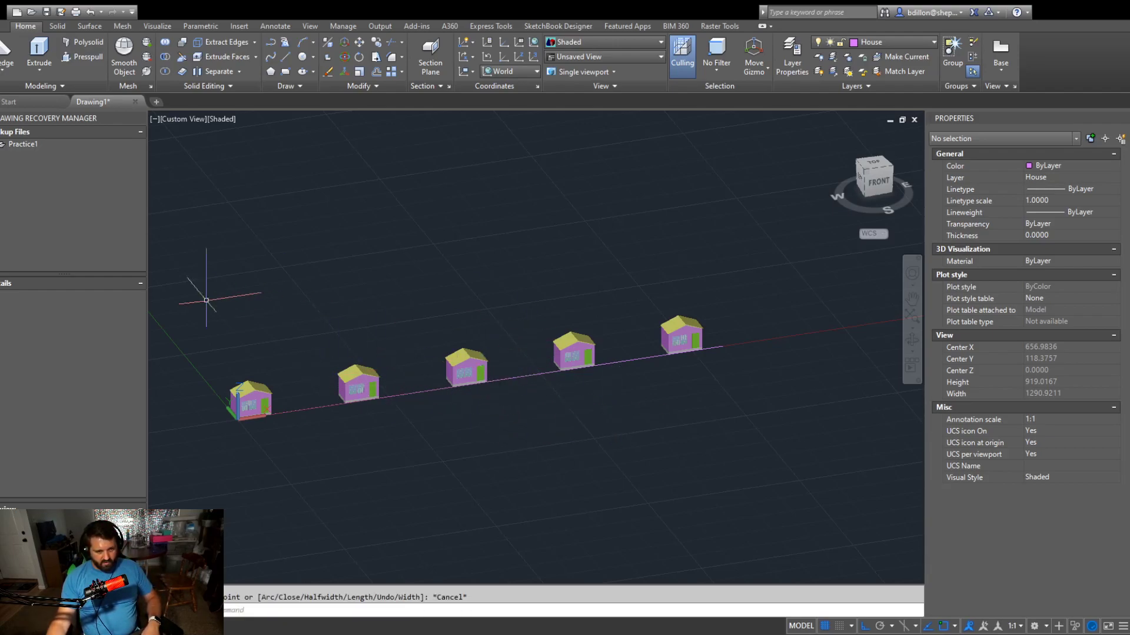
# Mirror all five houses and their path line about an X-parallel line through the 200-unit polyline's midpoint, keeping the originals
pyautogui.keyDown('shift'); pyautogui.moveTo(602, 263); pyautogui.dragTo(439, 312, button='middle'); pyautogui.keyUp('shift')
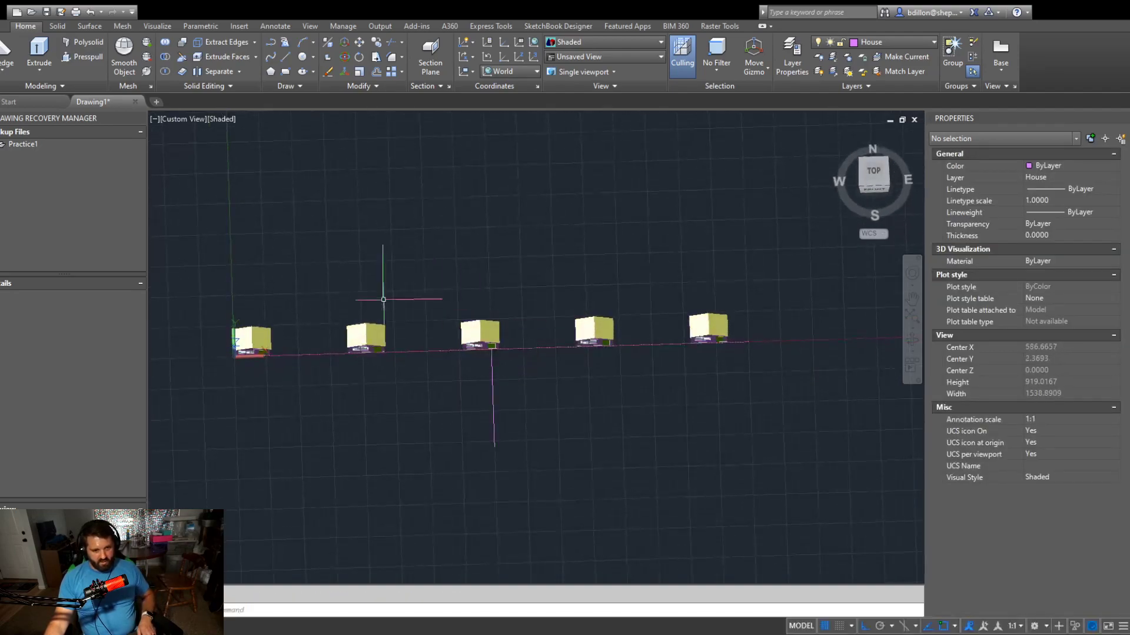
pyautogui.click(204, 260)
pyautogui.click(846, 345)
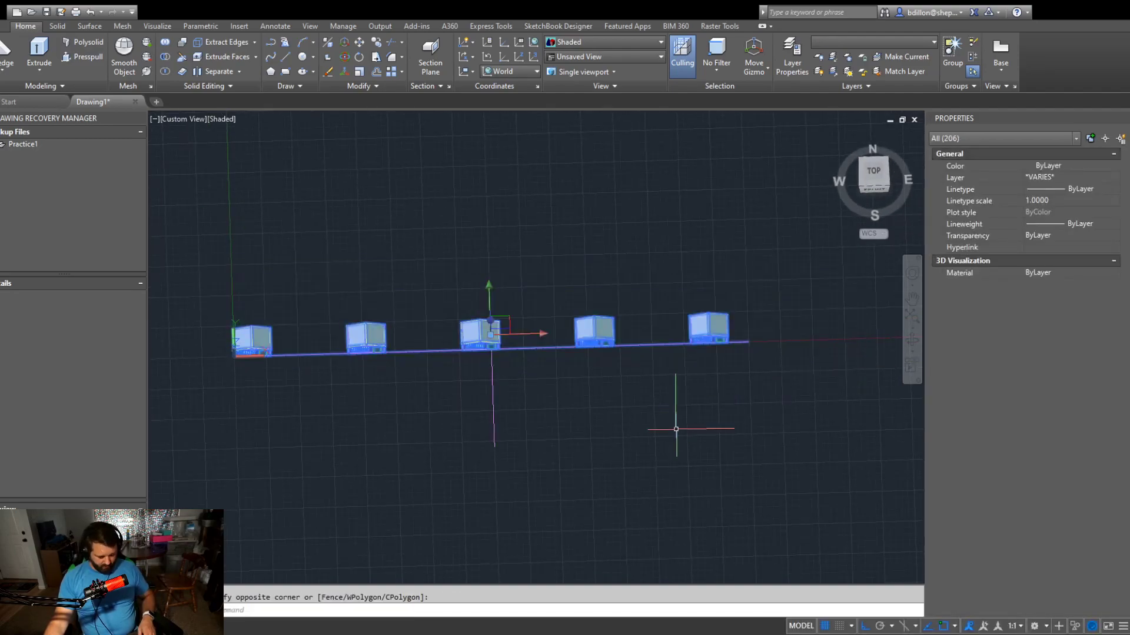
pyautogui.write('mi')
pyautogui.press('Return')
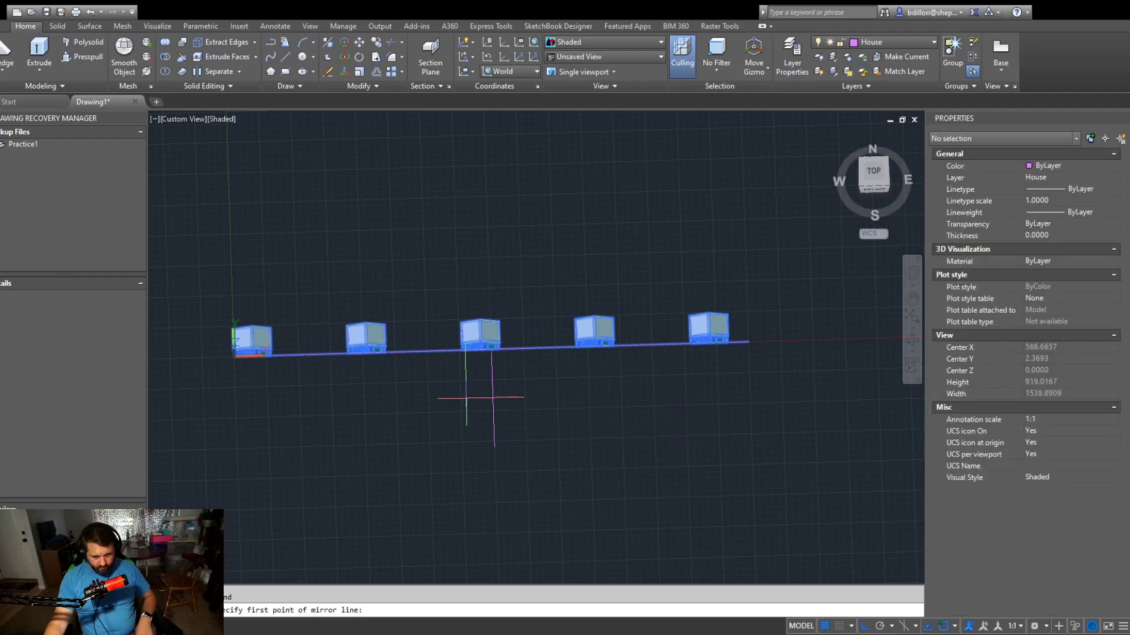
pyautogui.click(479, 398)
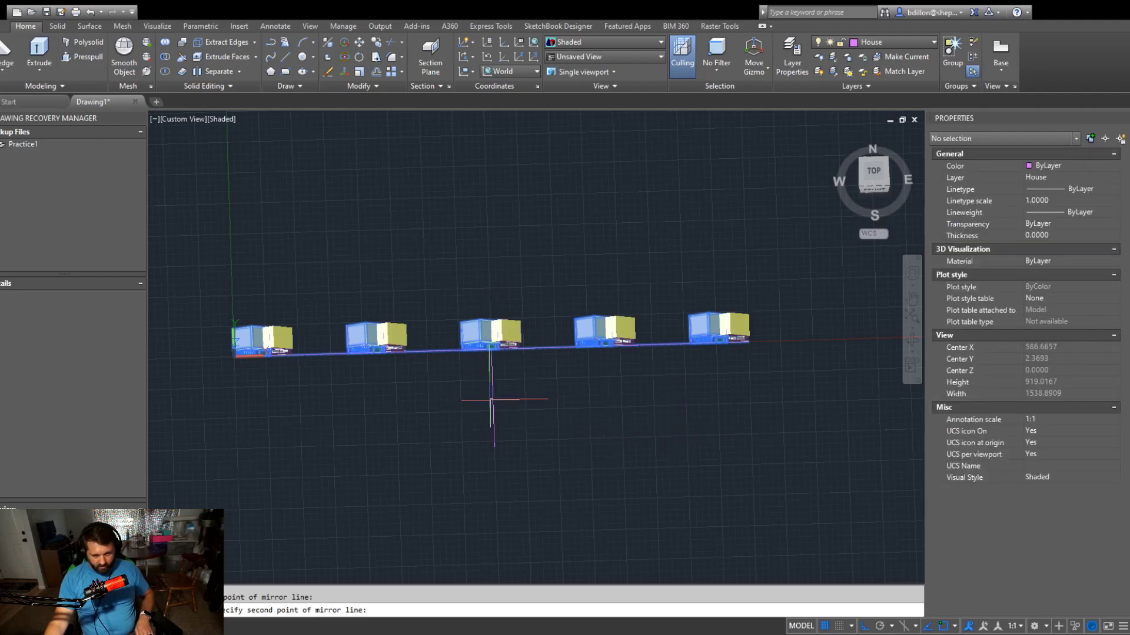
pyautogui.click(751, 381)
pyautogui.press('Return')
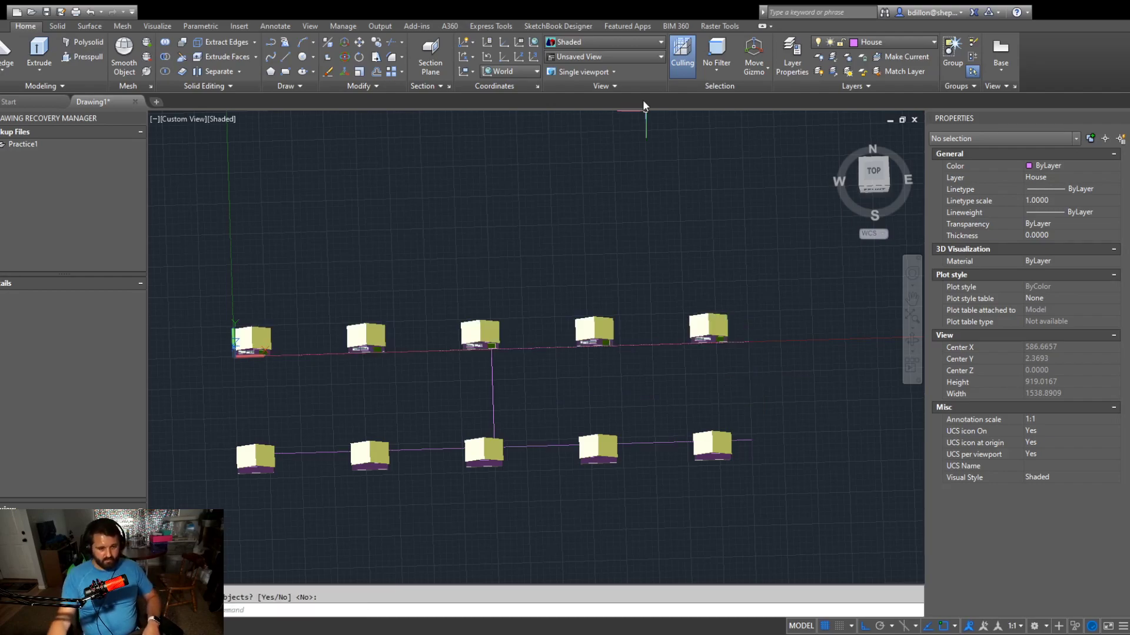
# Draw a 10-unit-high box between the two house rows, from the origin to the far end of the mirrored path line
pyautogui.keyDown('shift'); pyautogui.moveTo(577, 378); pyautogui.dragTo(642, 309, button='middle'); pyautogui.keyUp('shift')
pyautogui.scroll(12, 523, 362)
pyautogui.scroll(-8, 458, 393)
pyautogui.moveTo(427, 416); pyautogui.dragTo(705, 346, button='middle')
pyautogui.press('Escape')
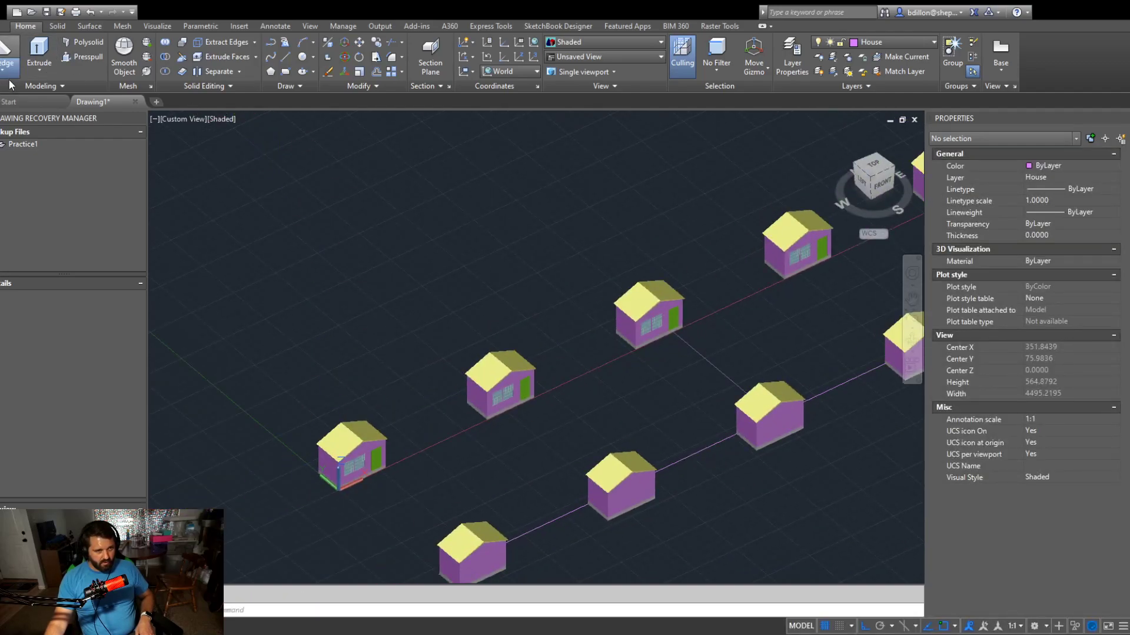
pyautogui.click(7, 104)
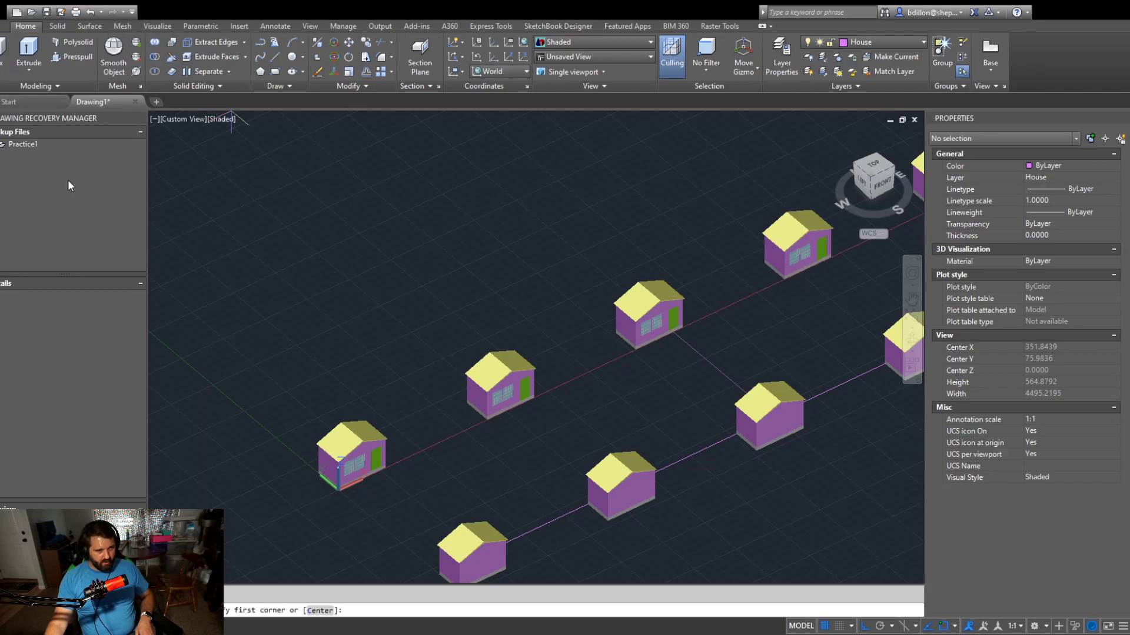
pyautogui.scroll(2, 431, 472)
pyautogui.click(375, 450)
pyautogui.scroll(-5, 261, 515)
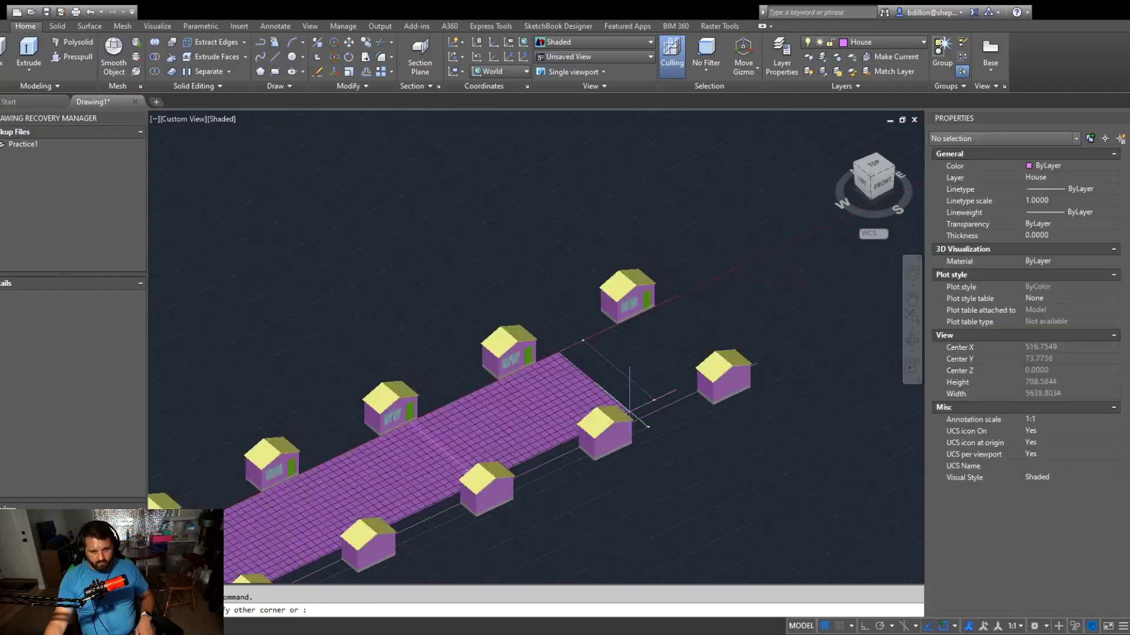
pyautogui.scroll(6, 505, 408)
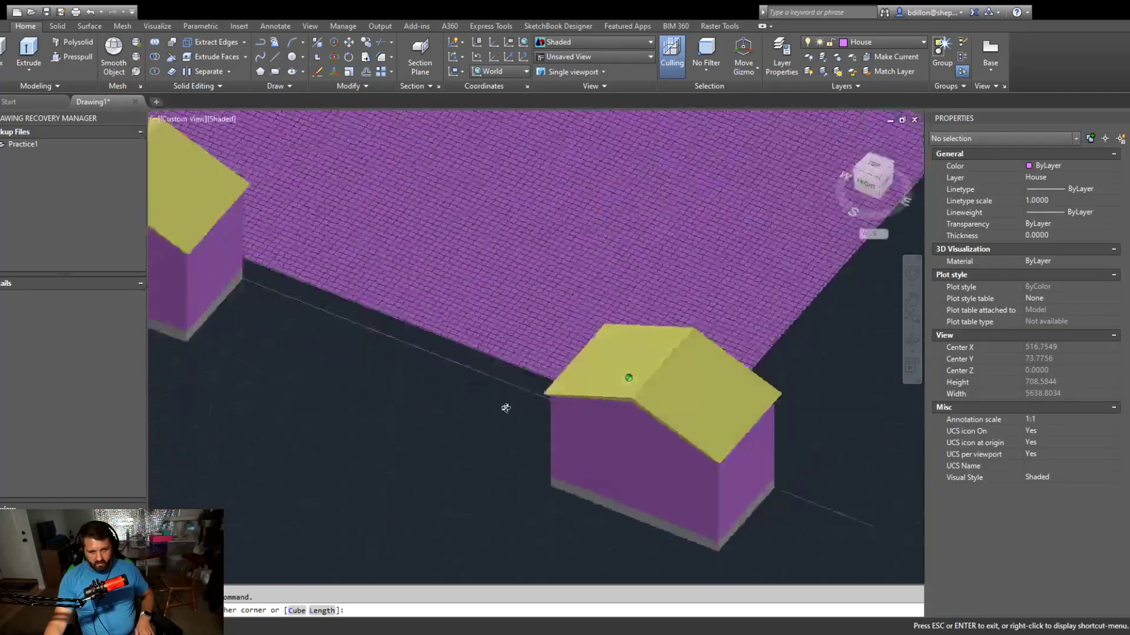
pyautogui.keyDown('shift'); pyautogui.moveTo(505, 408); pyautogui.dragTo(355, 251, button='middle'); pyautogui.keyUp('shift')
pyautogui.click(530, 389)
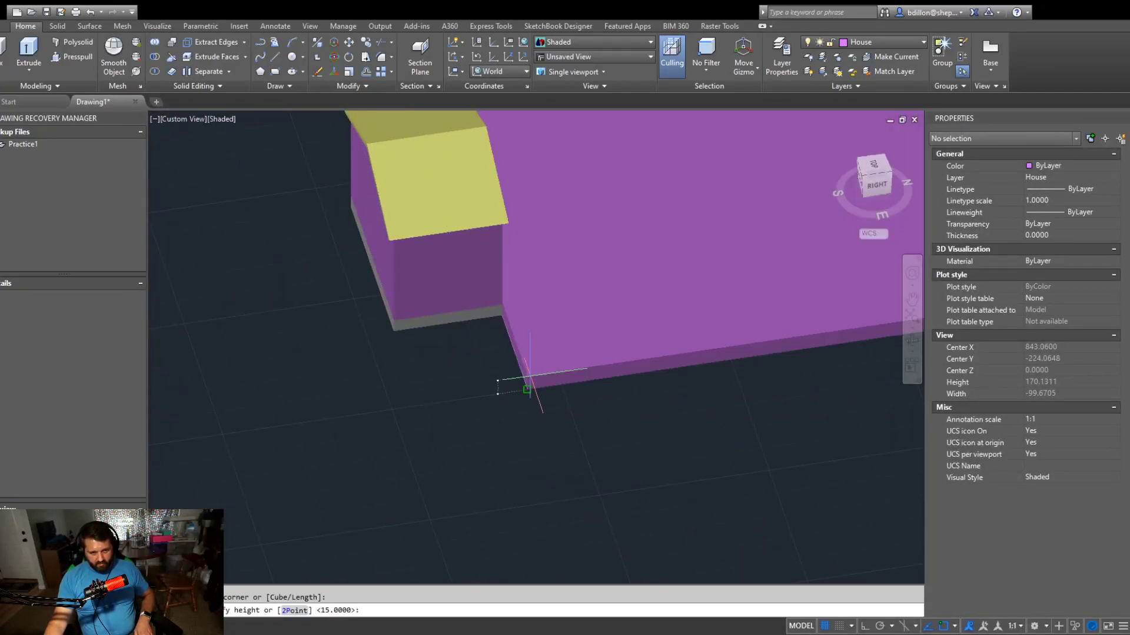
pyautogui.scroll(-2, 647, 429)
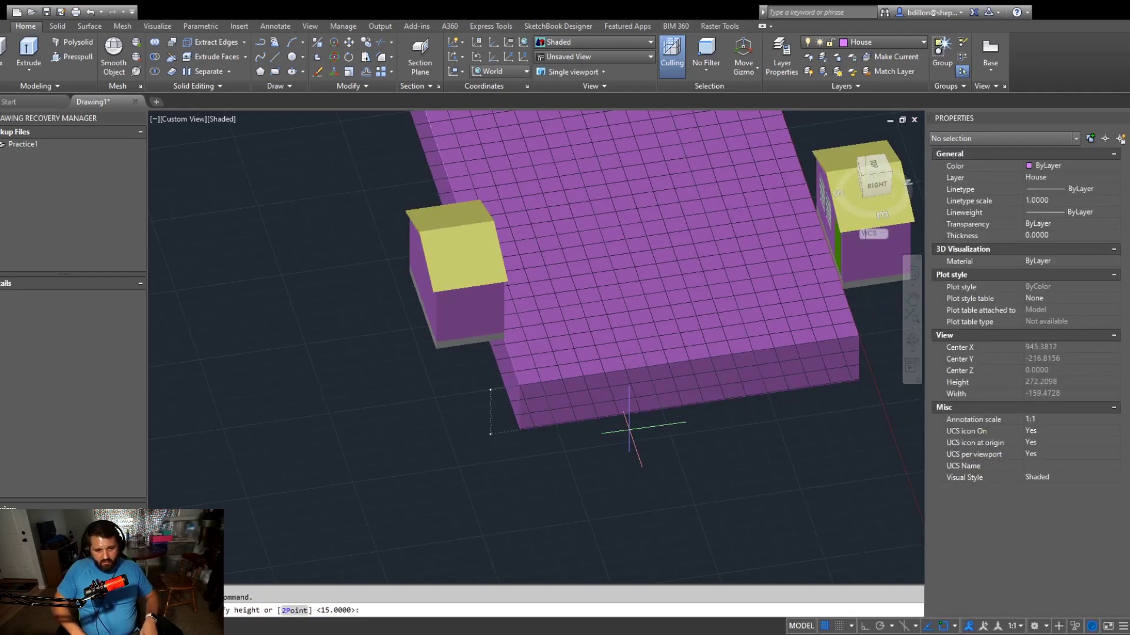
pyautogui.write('10')
pyautogui.press('Return')
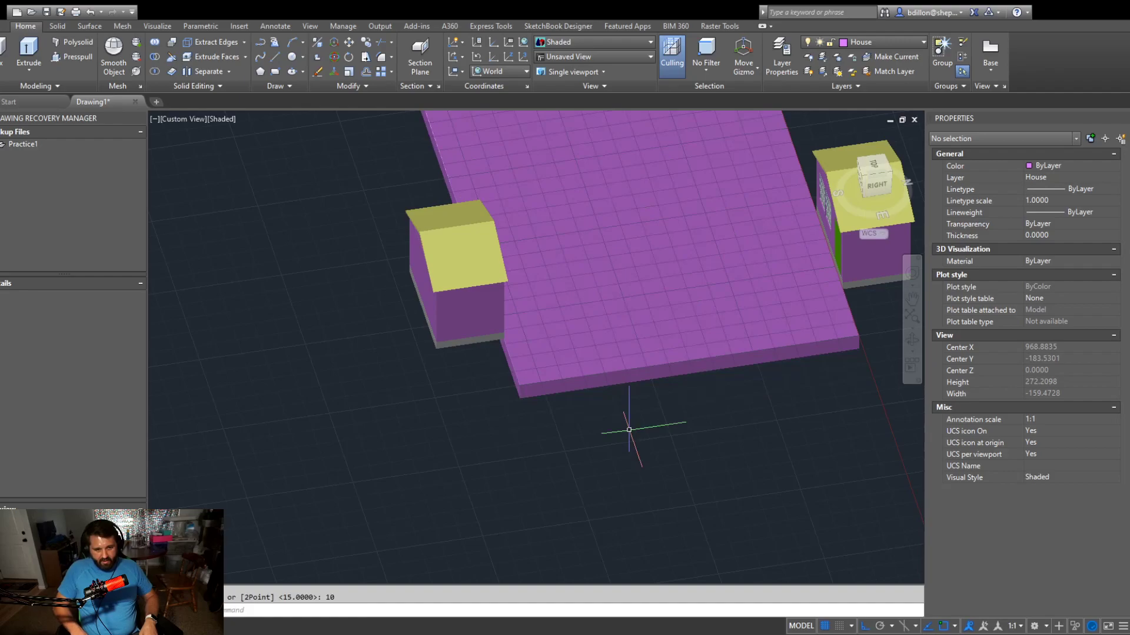
# Select the ground box between the house rows and open its width for editing
pyautogui.keyDown('shift'); pyautogui.moveTo(585, 295); pyautogui.dragTo(533, 390, button='middle'); pyautogui.keyUp('shift')
pyautogui.scroll(-2, 458, 400)
pyautogui.moveTo(456, 398); pyautogui.dragTo(692, 416, button='middle')
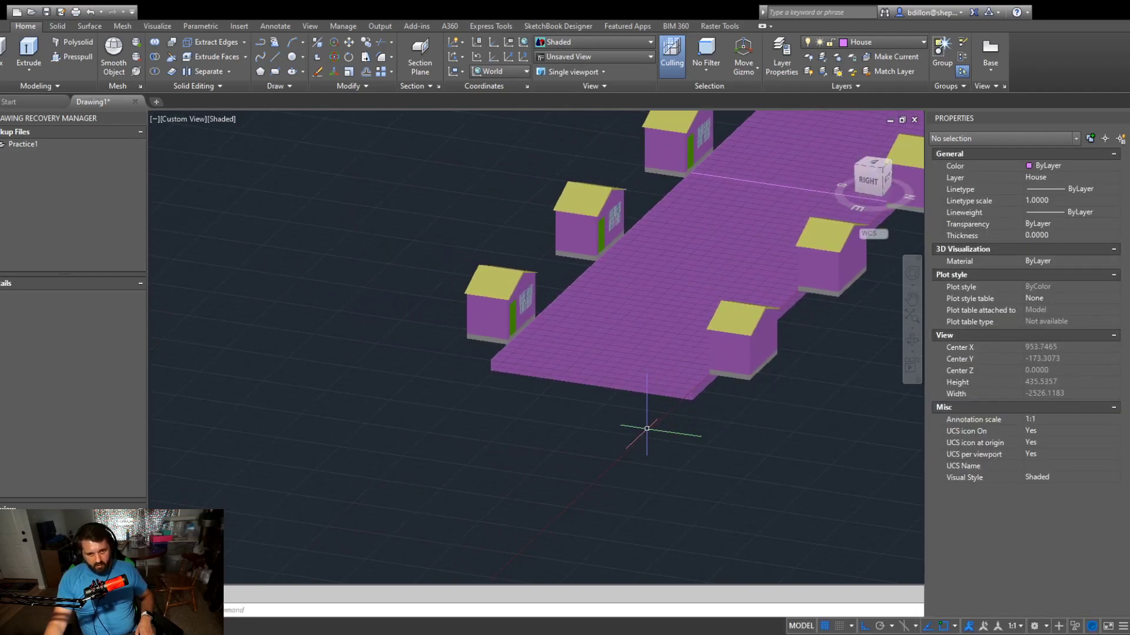
pyautogui.click(589, 374)
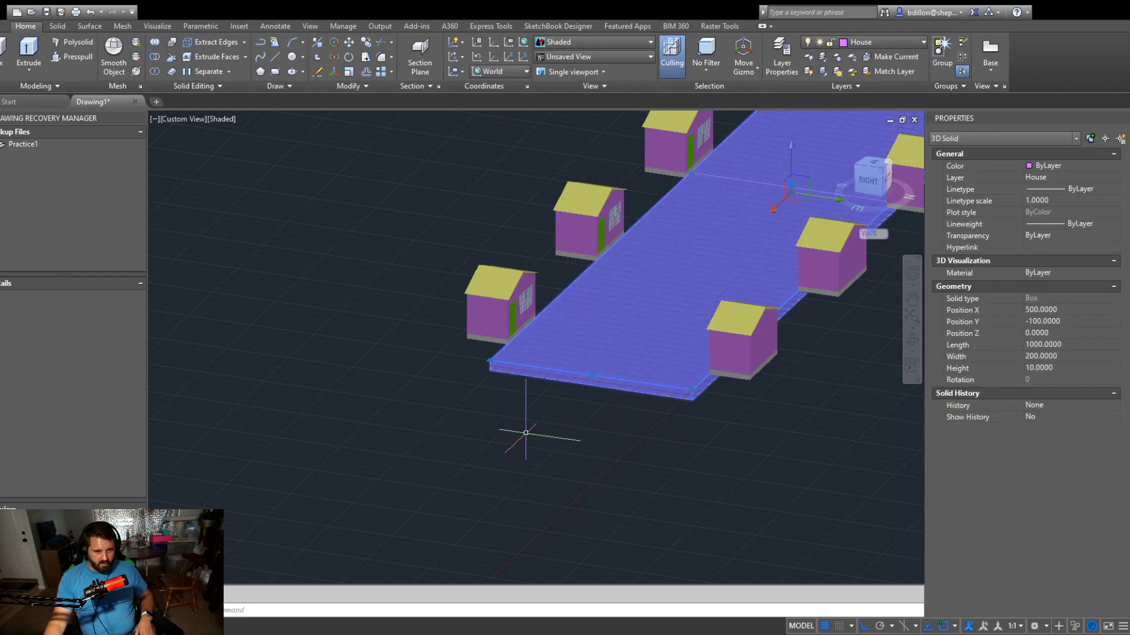
pyautogui.click(1084, 356)
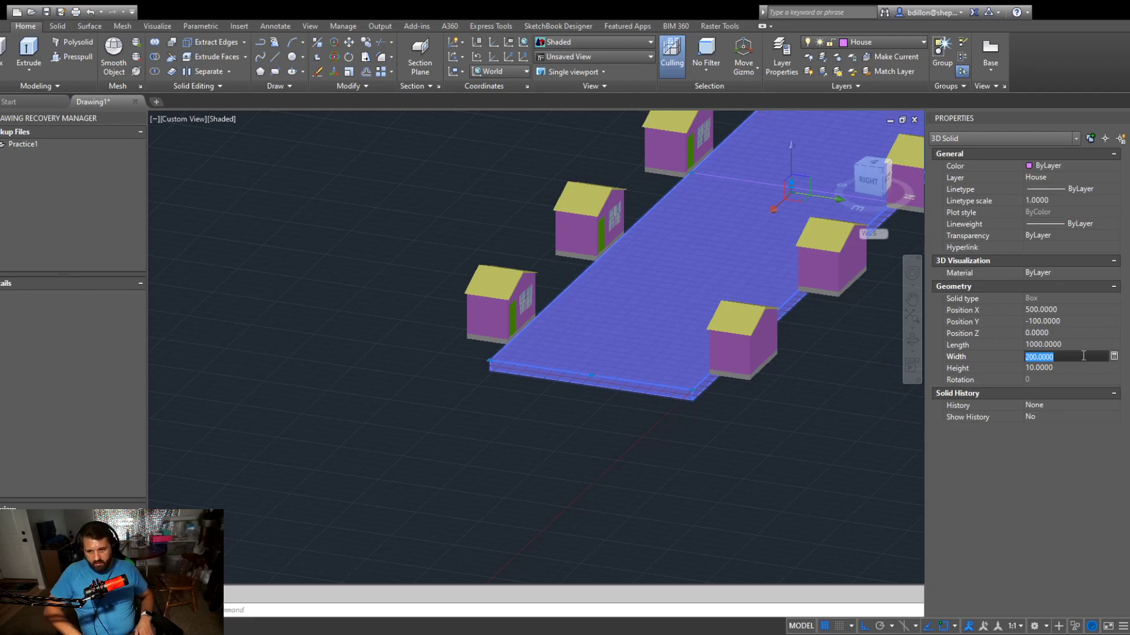